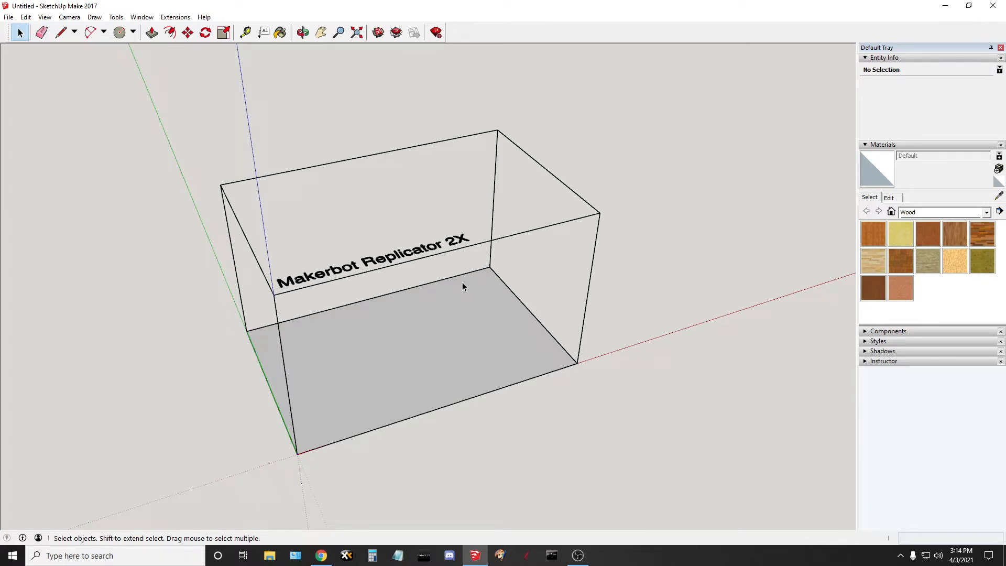
# Erase the Makerbot Replicator 2X build-volume component from the model
pyautogui.rightClick(399, 253)
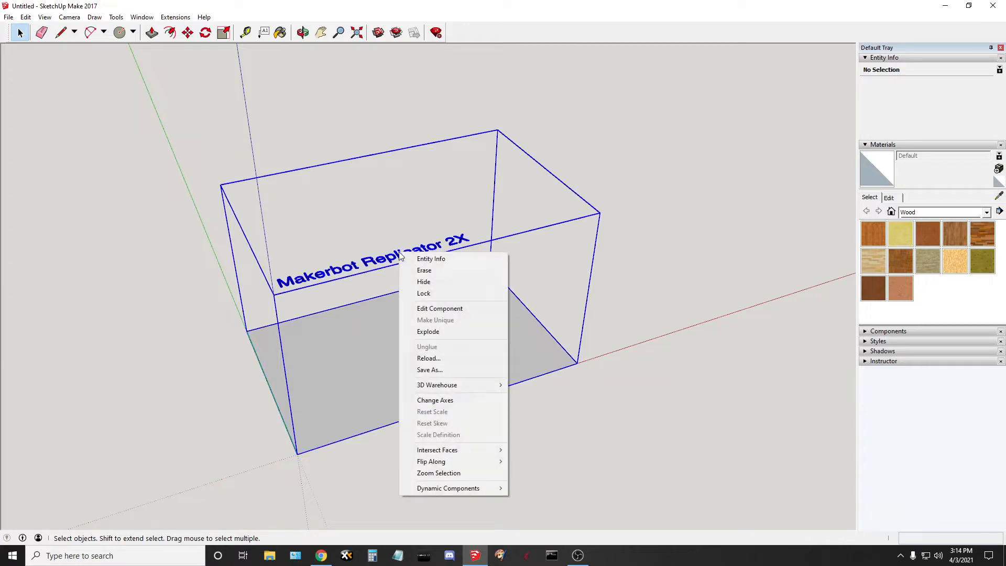
pyautogui.click(431, 269)
# Draw a circle about 88 mm in radius on the ground plane near the origin
pyautogui.scroll(-1, 686, 282)
pyautogui.moveTo(685, 254); pyautogui.dragTo(510, 328, button='middle')
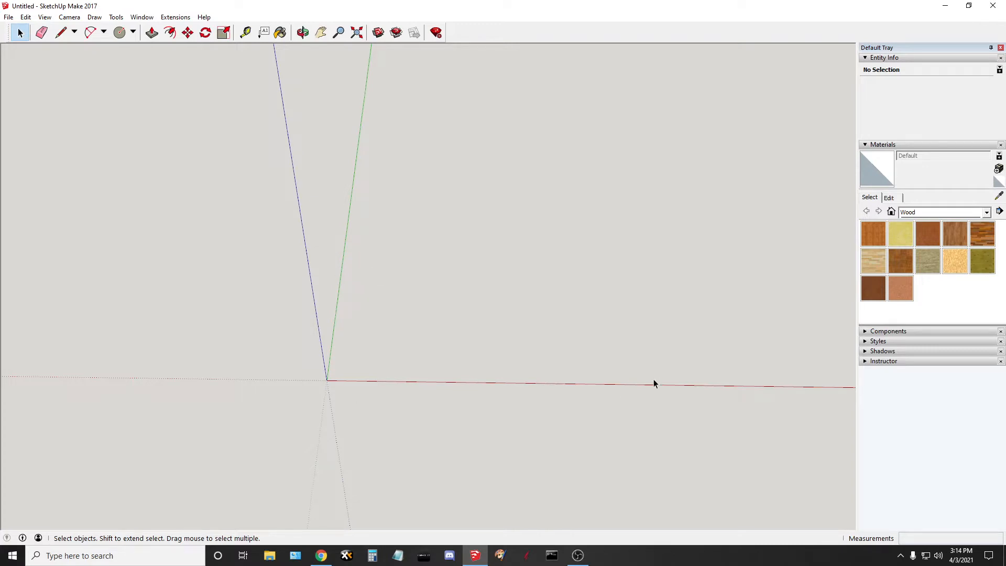
pyautogui.click(321, 33)
pyautogui.moveTo(596, 235); pyautogui.dragTo(393, 333)
pyautogui.press('o')
pyautogui.moveTo(668, 374); pyautogui.dragTo(674, 370)
pyautogui.press('h')
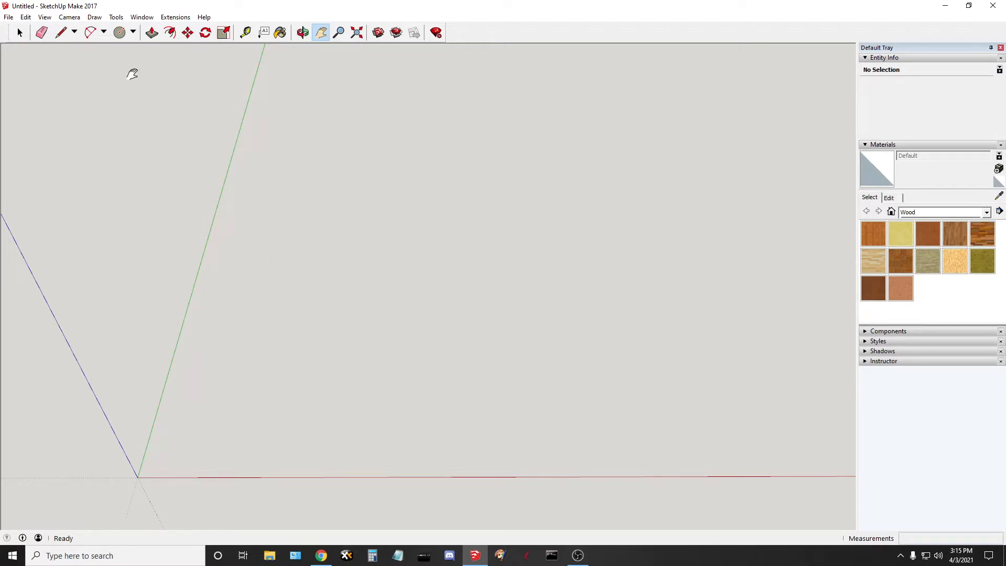
pyautogui.click(120, 34)
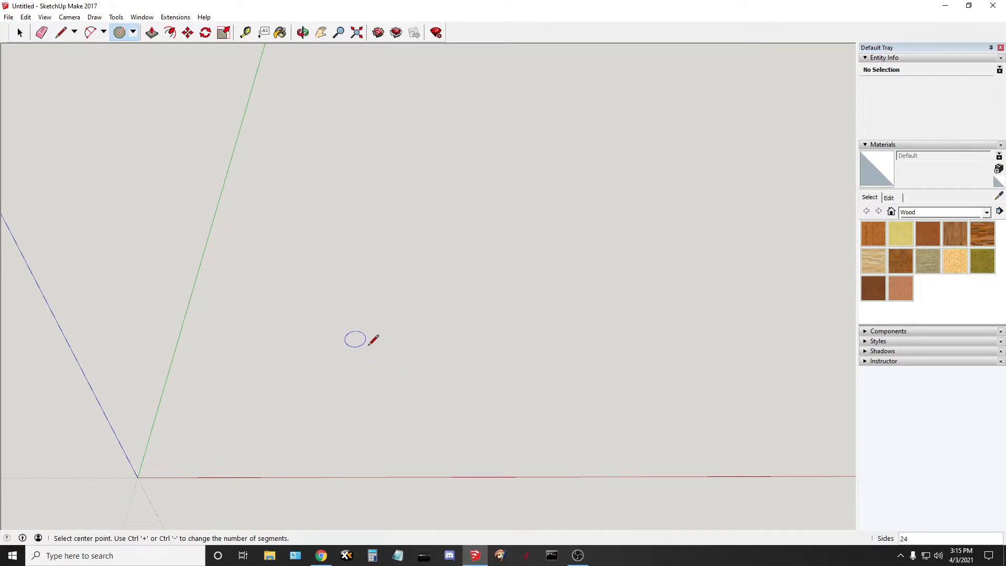
pyautogui.click(373, 349)
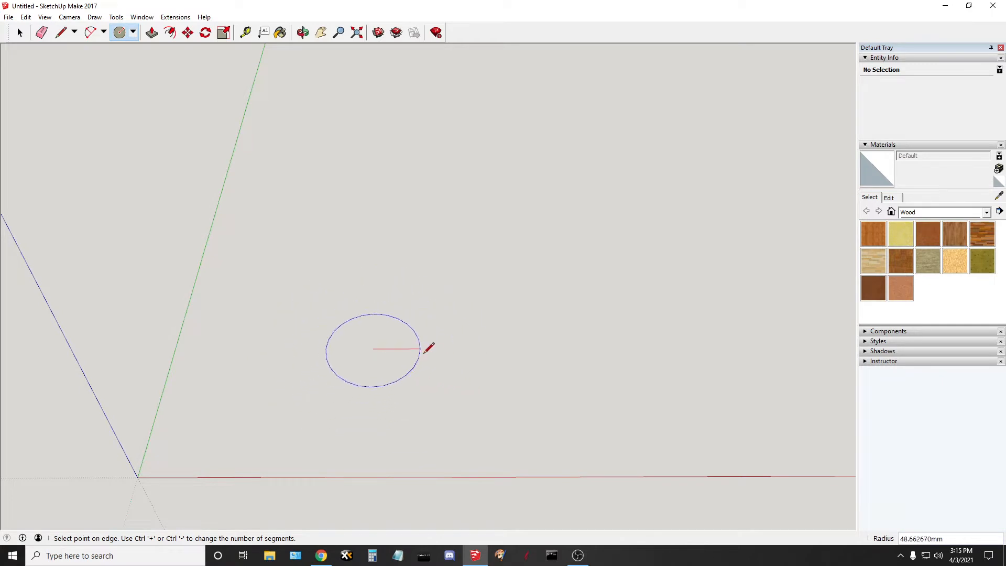
pyautogui.click(459, 349)
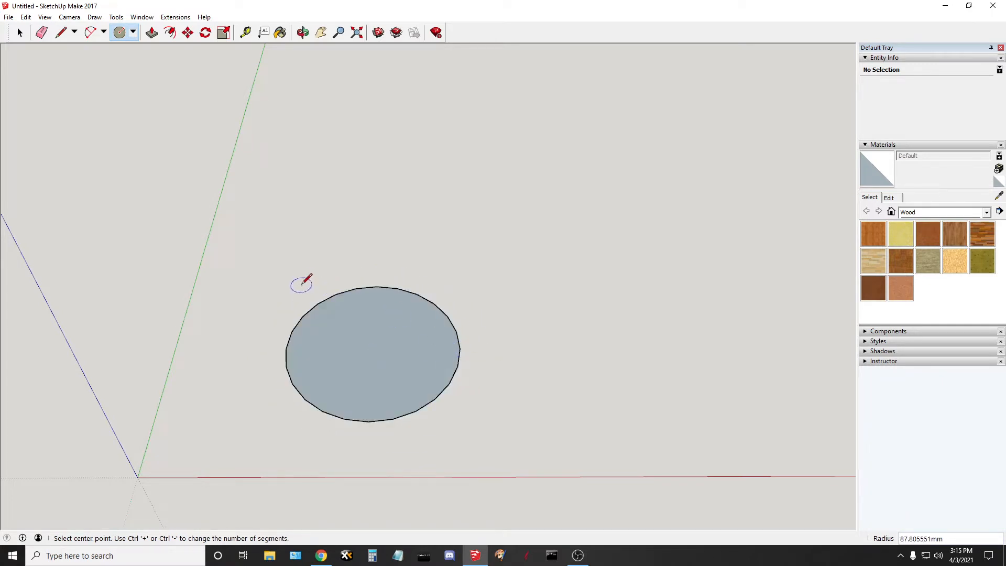
# Set the circle's segment count to 48, and raise it further to 72 for a smoother edge
pyautogui.click(20, 32)
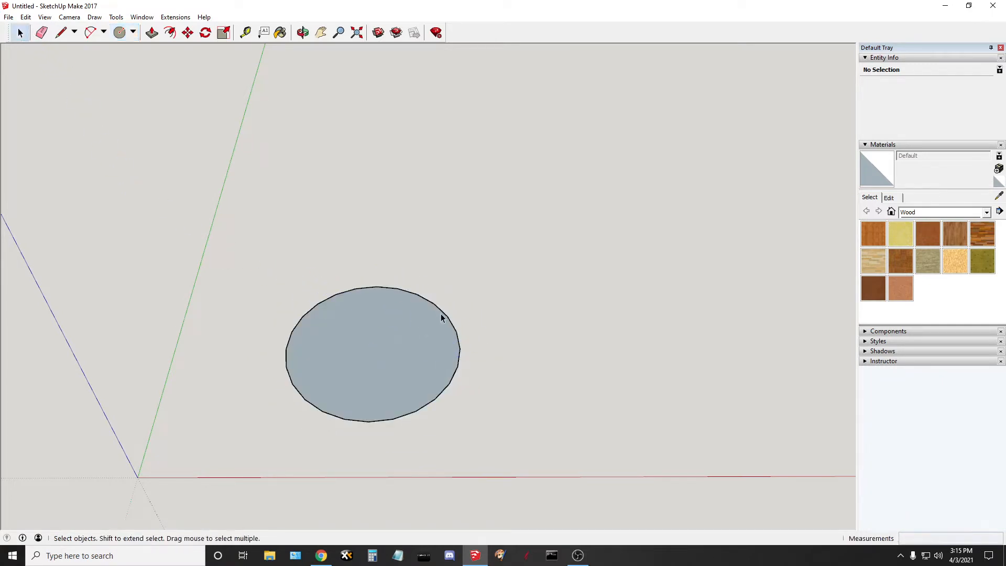
pyautogui.click(422, 294)
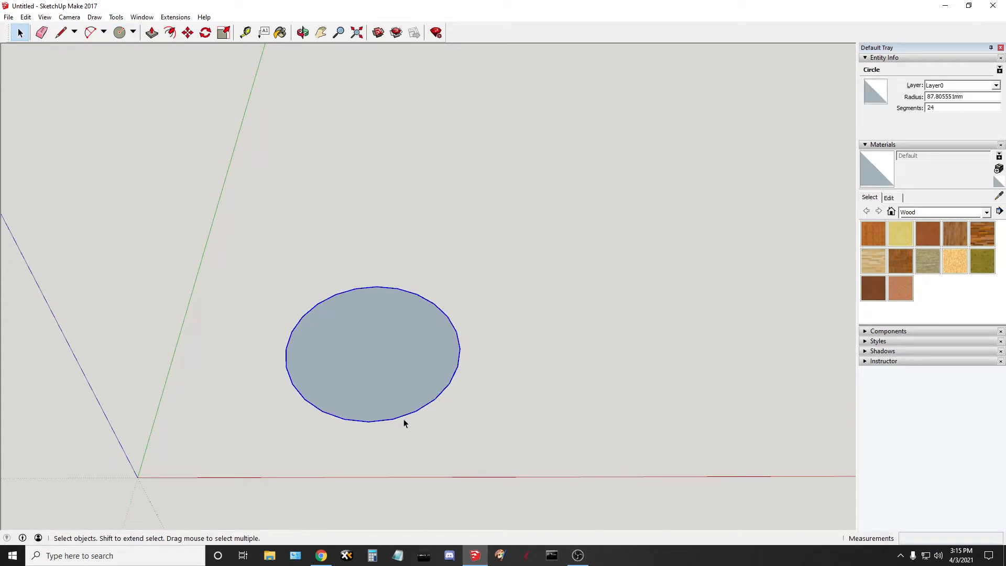
pyautogui.doubleClick(938, 108)
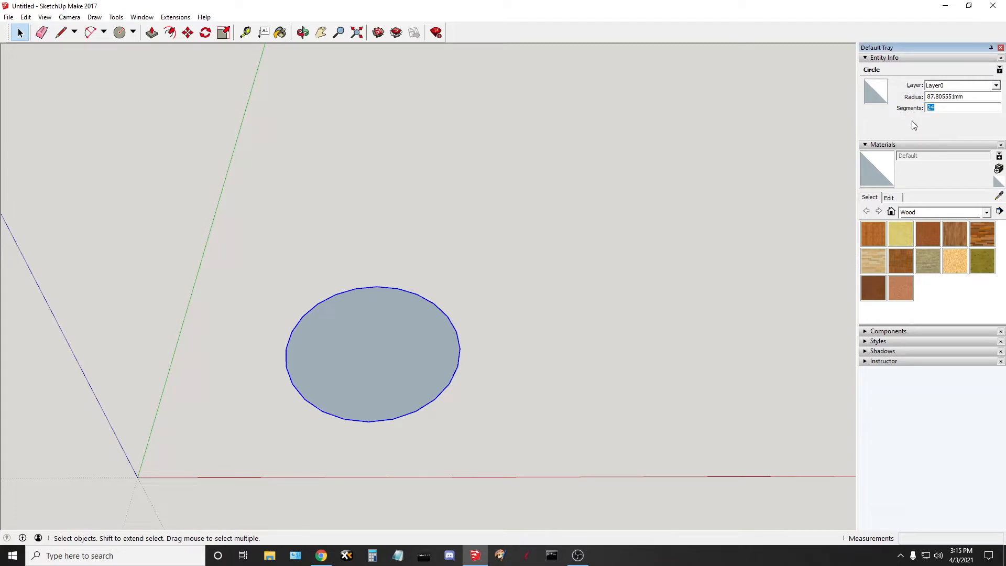
pyautogui.write('48')
pyautogui.press('Return')
pyautogui.moveTo(937, 107); pyautogui.dragTo(923, 113)
pyautogui.write('7')
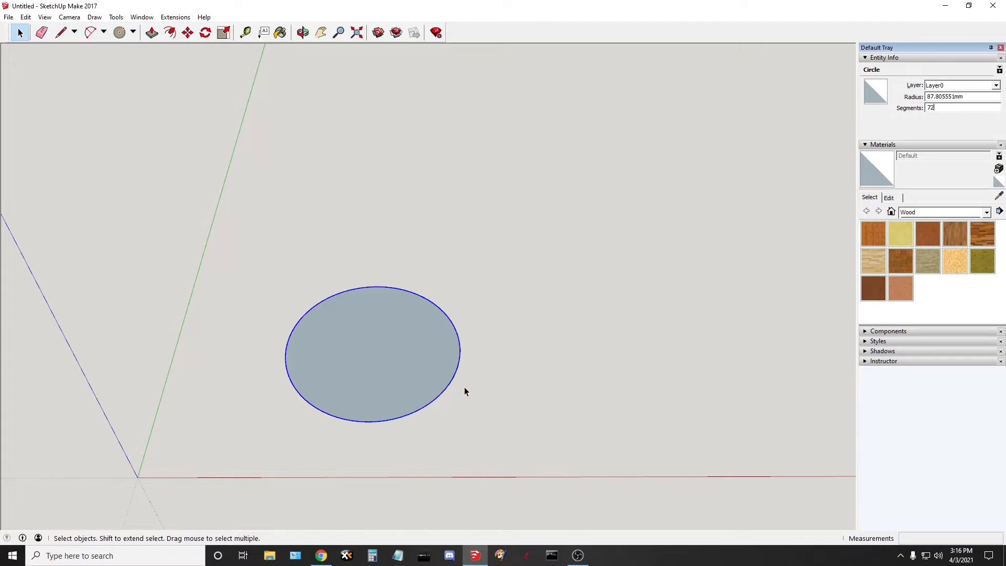
pyautogui.click(520, 359)
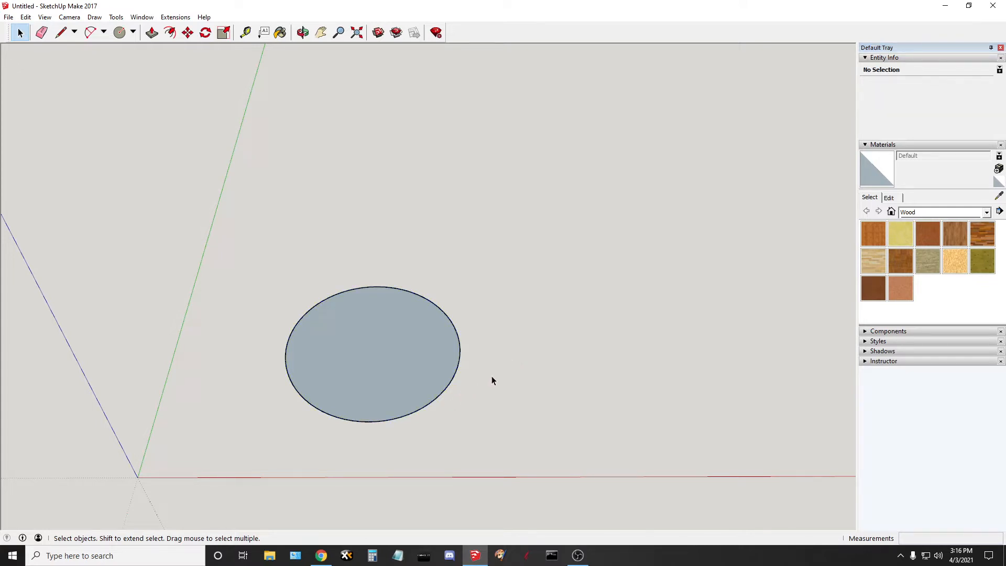
# Delete the whole circle, both its edge and its face
pyautogui.moveTo(266, 263); pyautogui.dragTo(537, 457)
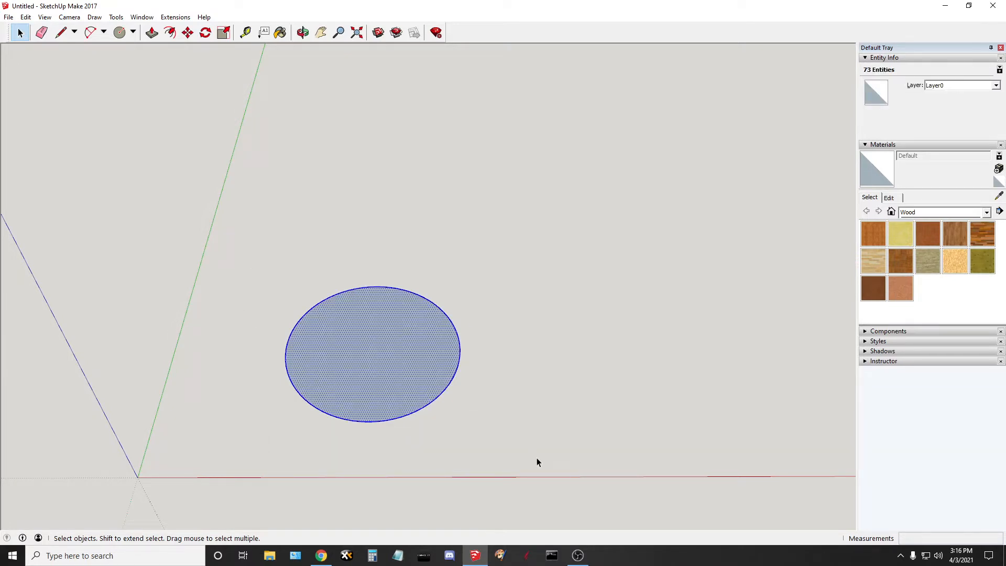
pyautogui.press('Delete')
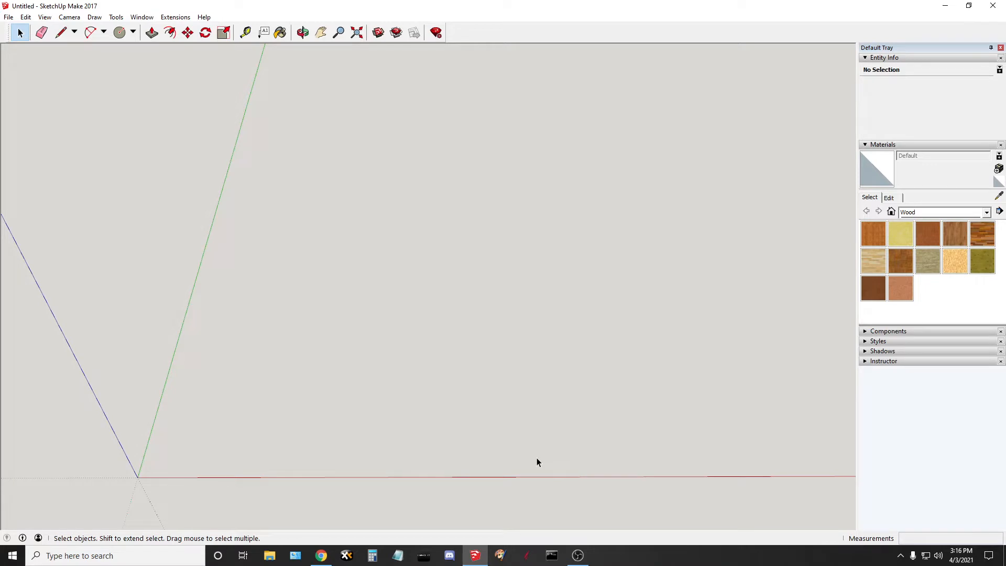
# Switch to the mm-to-inches converter in Chrome and convert 4 inches to millimetres
pyautogui.click(321, 555)
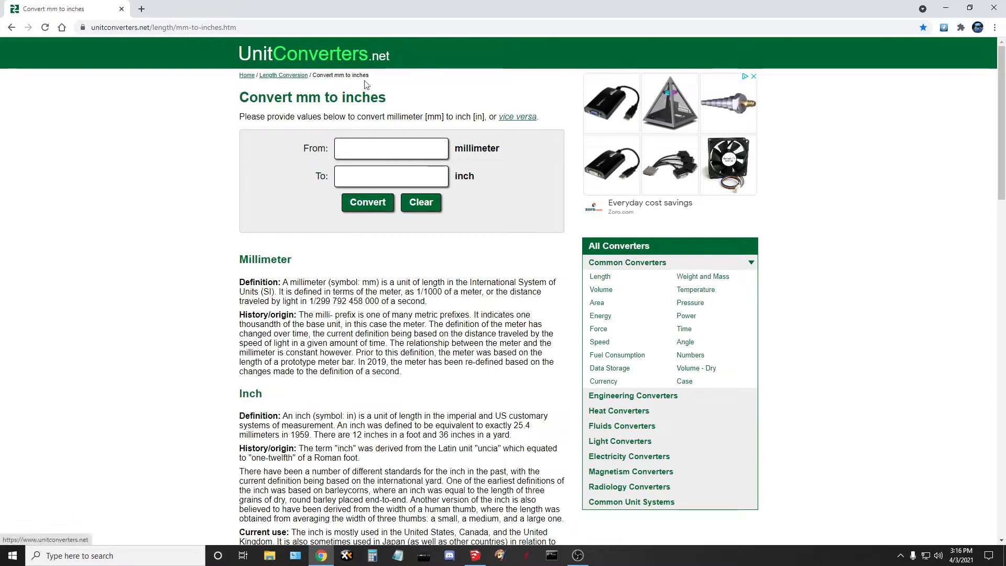
pyautogui.click(367, 178)
pyautogui.write('4')
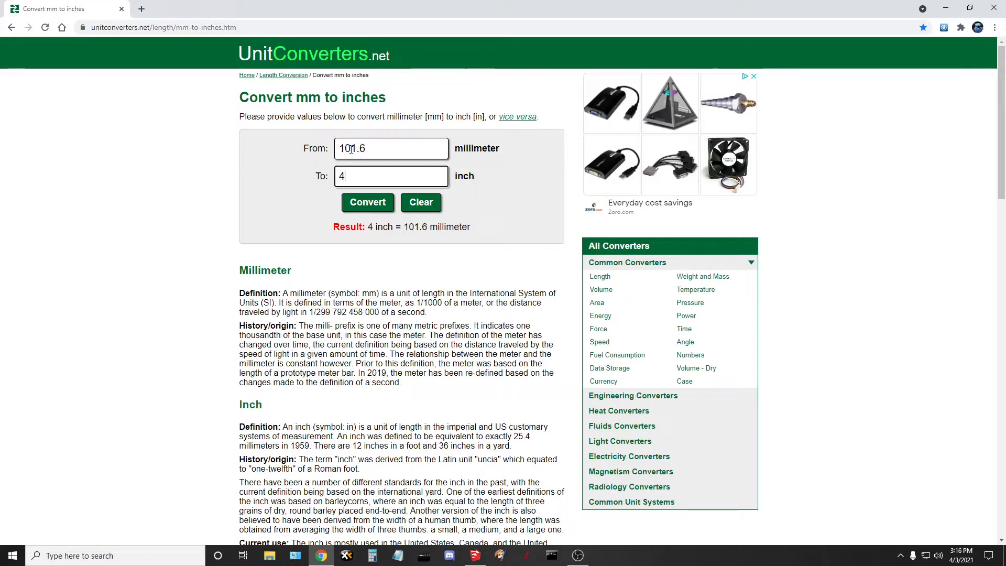
# Divide 101.6 by 2 in Calculator to get the circle's radius, and close the calculator
pyautogui.click(372, 555)
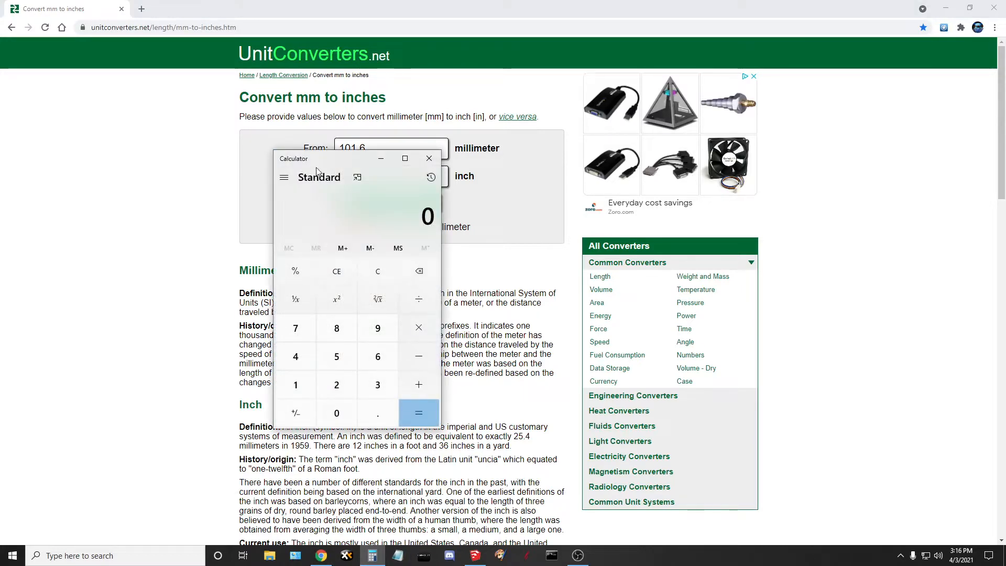
pyautogui.moveTo(335, 158); pyautogui.dragTo(111, 98)
pyautogui.write('1')
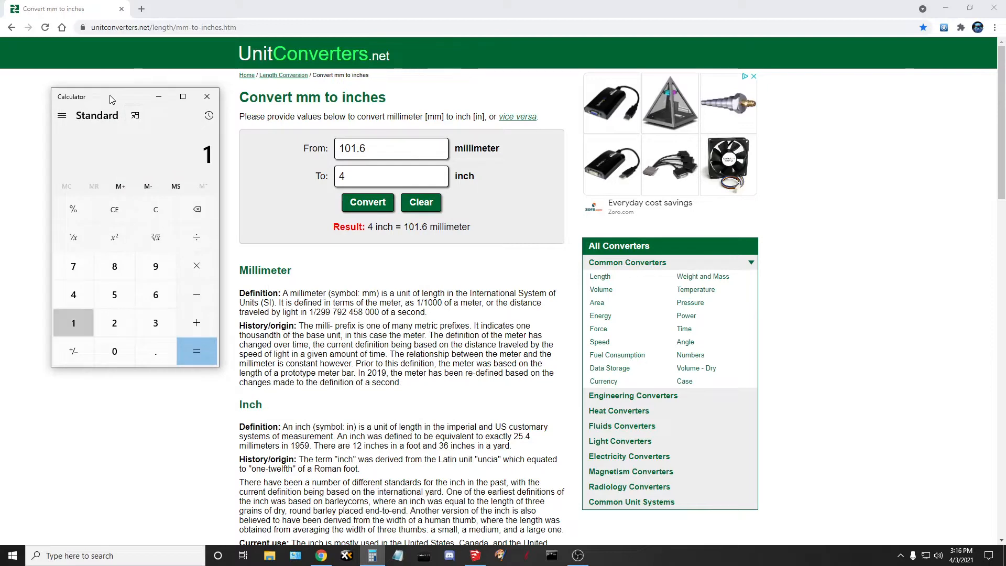
pyautogui.write('01.6/2')
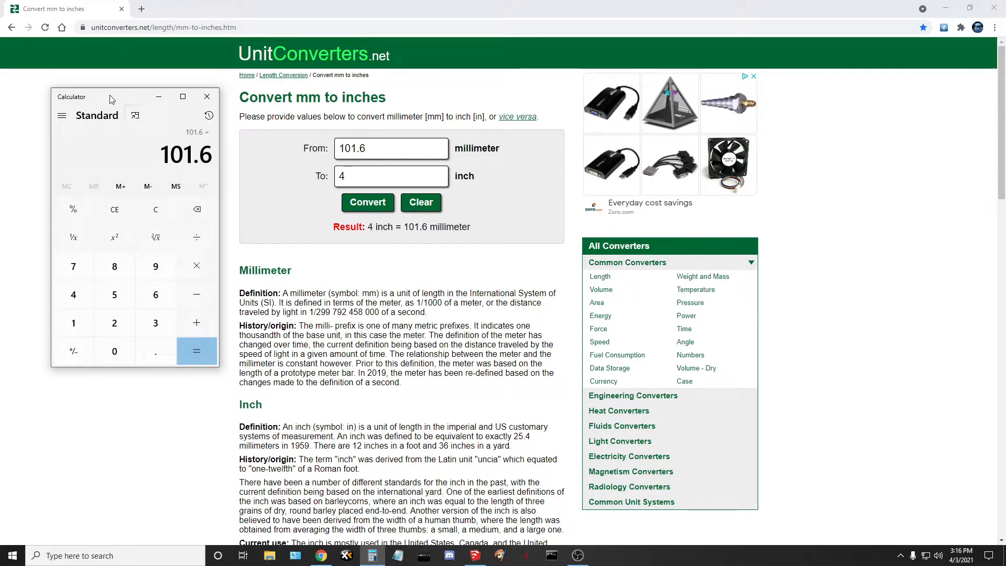
pyautogui.press('Return')
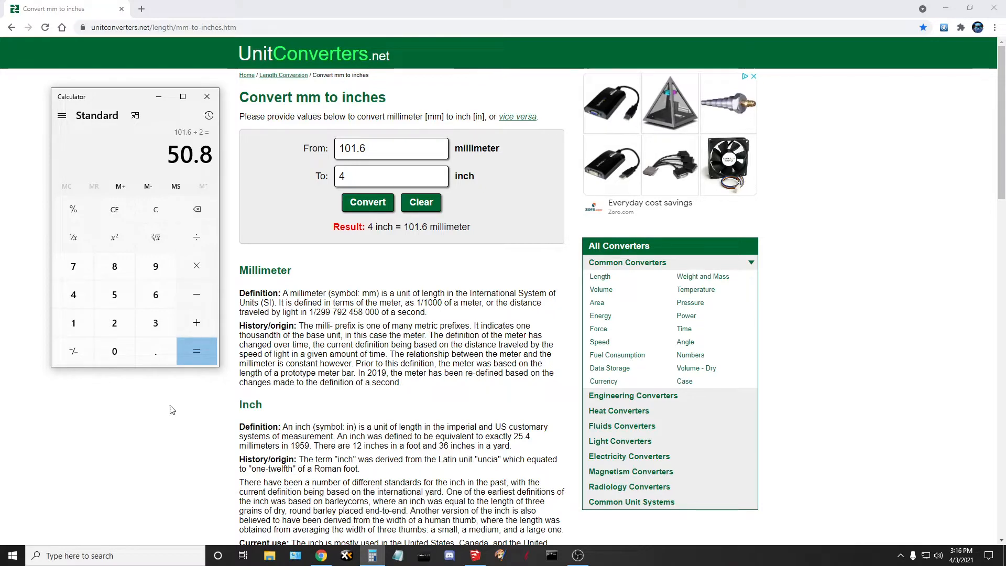
pyautogui.click(218, 100)
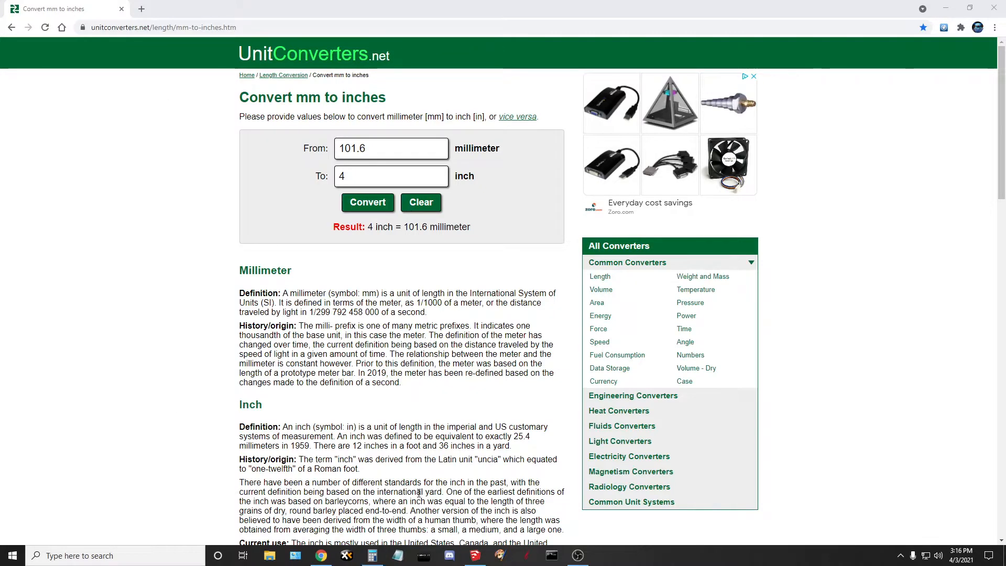
# Switch to SketchUp and draw a circle with a 50.8 mm radius on the ground plane near the origin
pyautogui.click(474, 559)
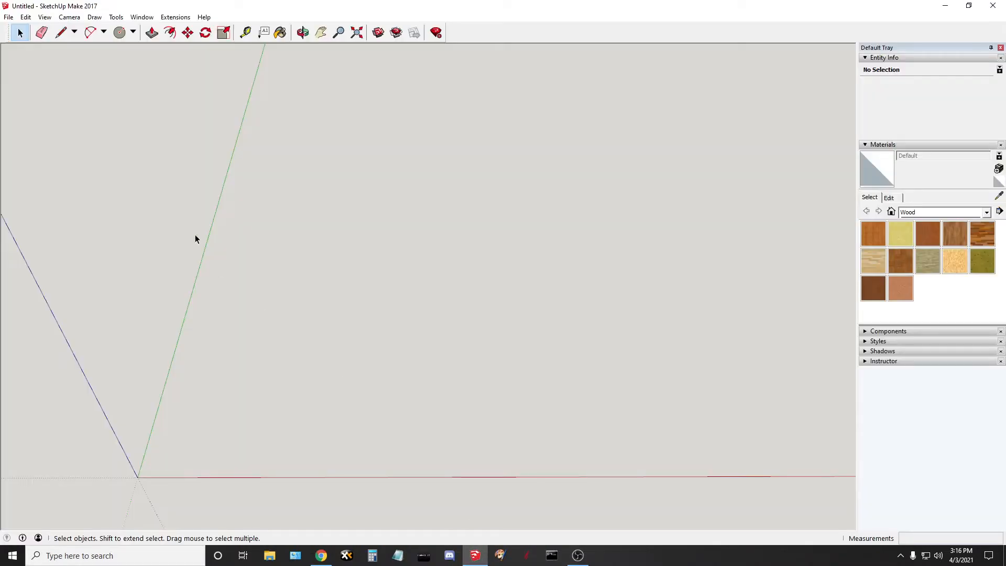
pyautogui.click(119, 33)
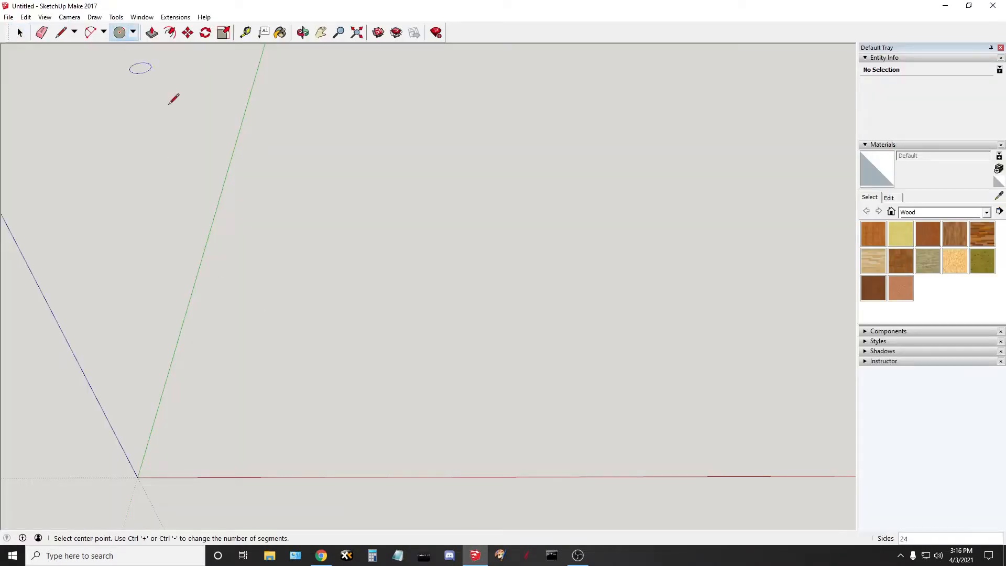
pyautogui.click(331, 351)
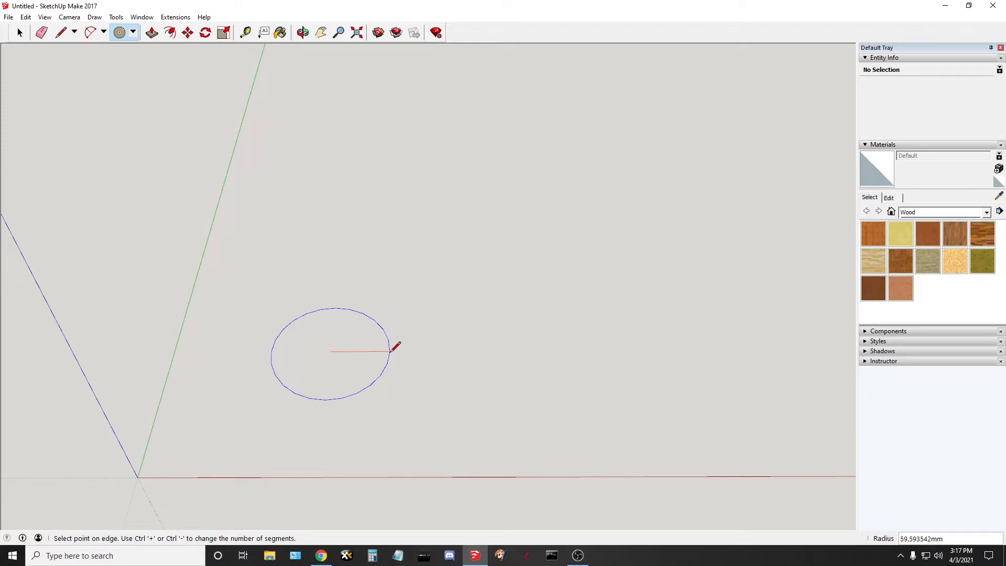
pyautogui.write('50.8')
pyautogui.press('Return')
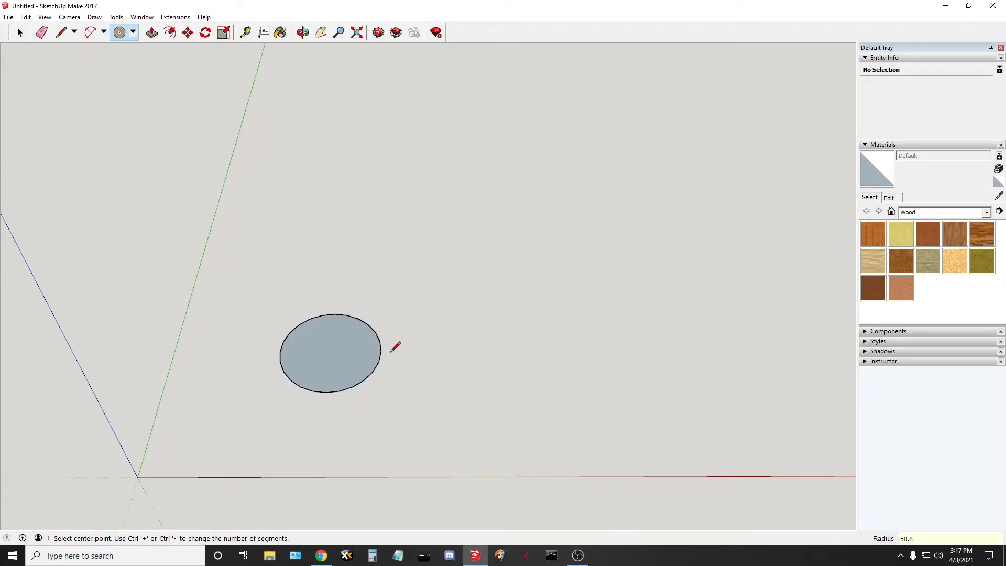
# Set the new circle's segment count to 72
pyautogui.click(20, 31)
pyautogui.scroll(5, 325, 360)
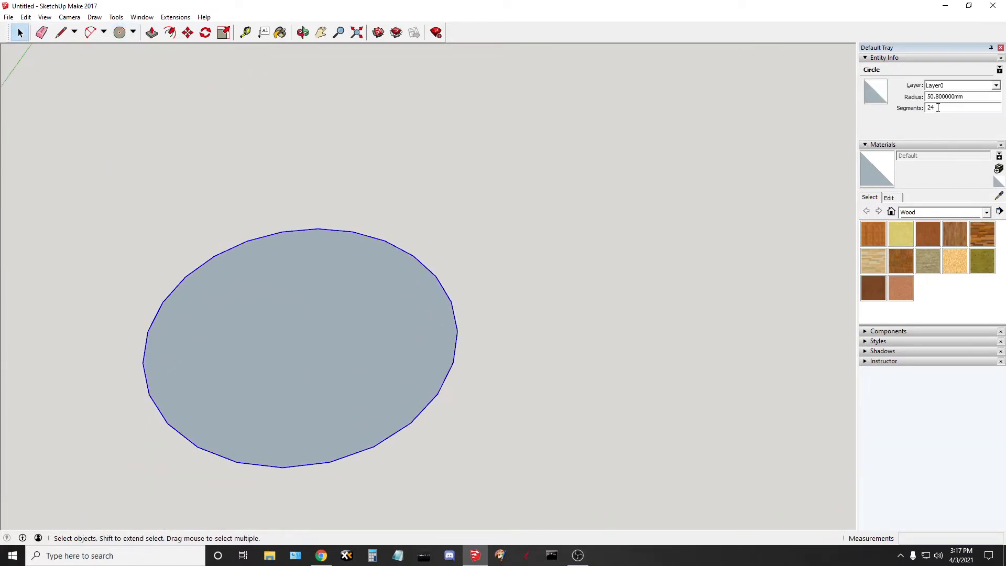
pyautogui.click(938, 107)
pyautogui.write('72')
pyautogui.press('Return')
pyautogui.click(786, 146)
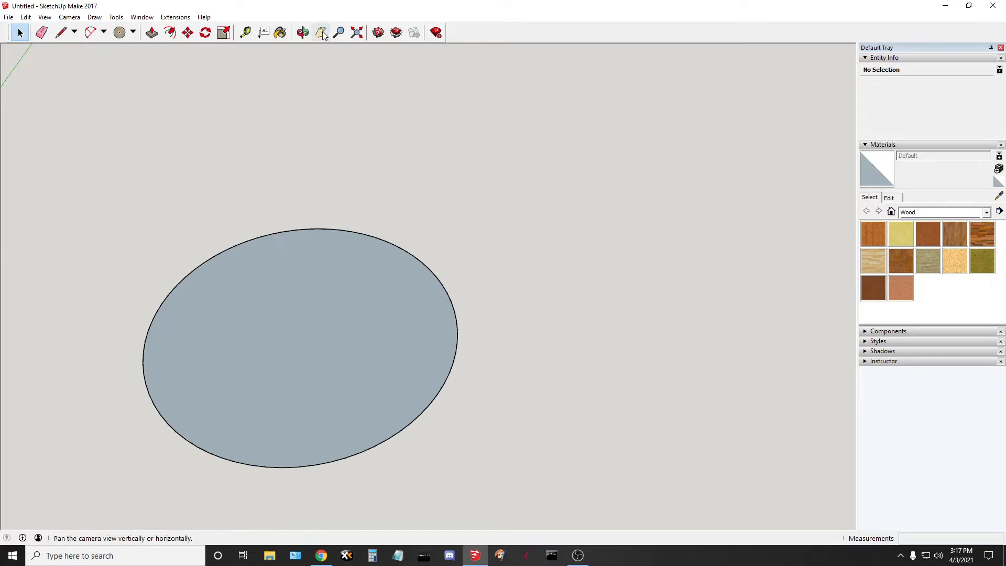
# Examine the smoothed circle from several angles, both up close and in relation to the axes
pyautogui.moveTo(554, 208); pyautogui.dragTo(512, 223, button='middle')
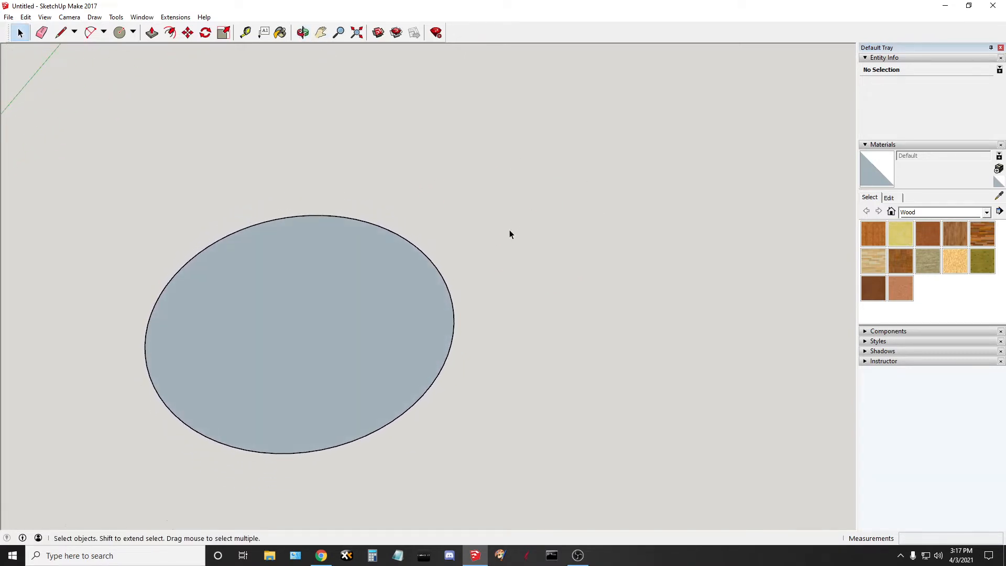
pyautogui.scroll(-4, 503, 245)
pyautogui.scroll(5, 501, 246)
pyautogui.scroll(2, 497, 246)
pyautogui.scroll(-1, 497, 246)
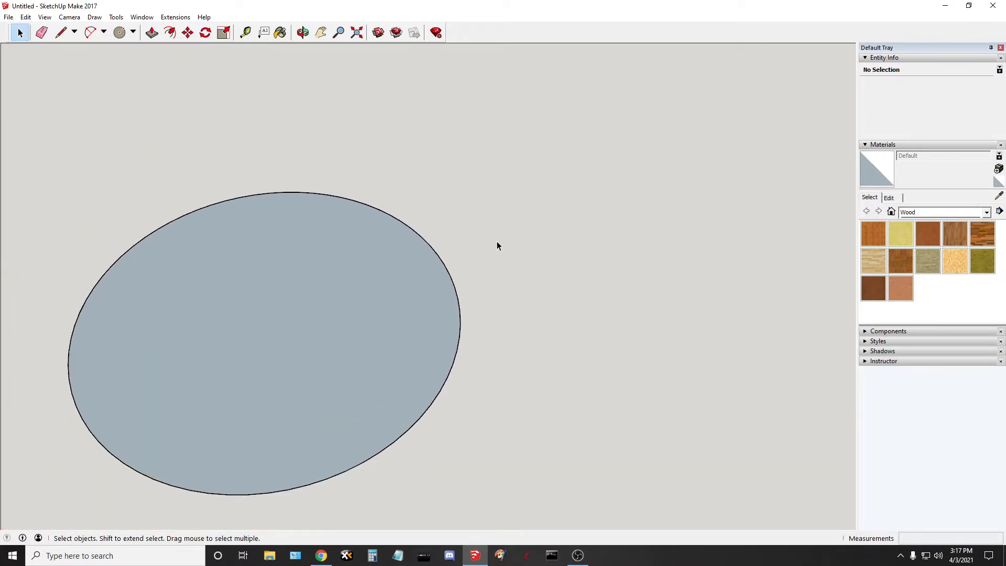
pyautogui.click(320, 33)
pyautogui.moveTo(380, 291); pyautogui.dragTo(607, 253)
pyautogui.scroll(-5, 607, 254)
pyautogui.scroll(3, 608, 278)
pyautogui.scroll(-1, 606, 285)
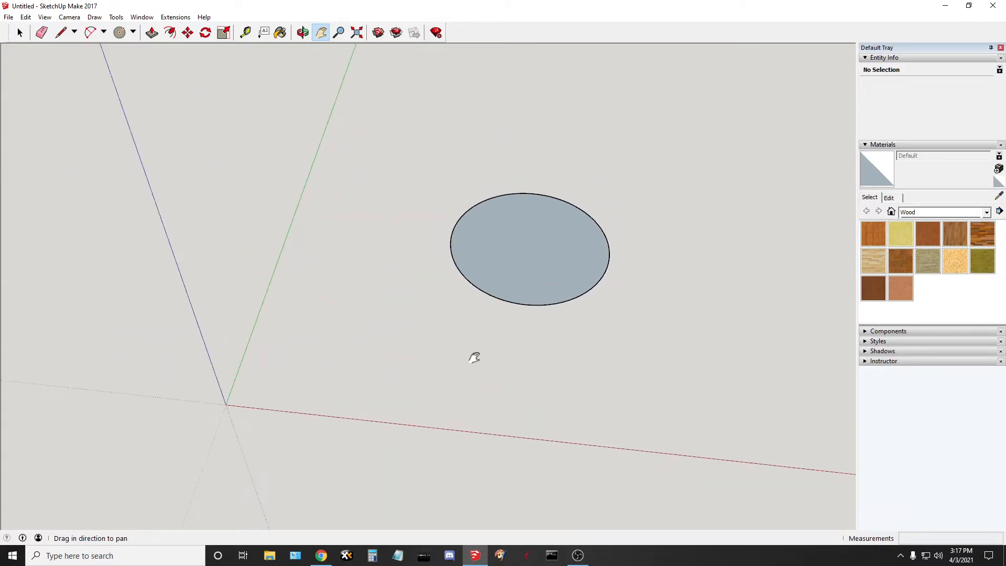
pyautogui.scroll(4, 596, 223)
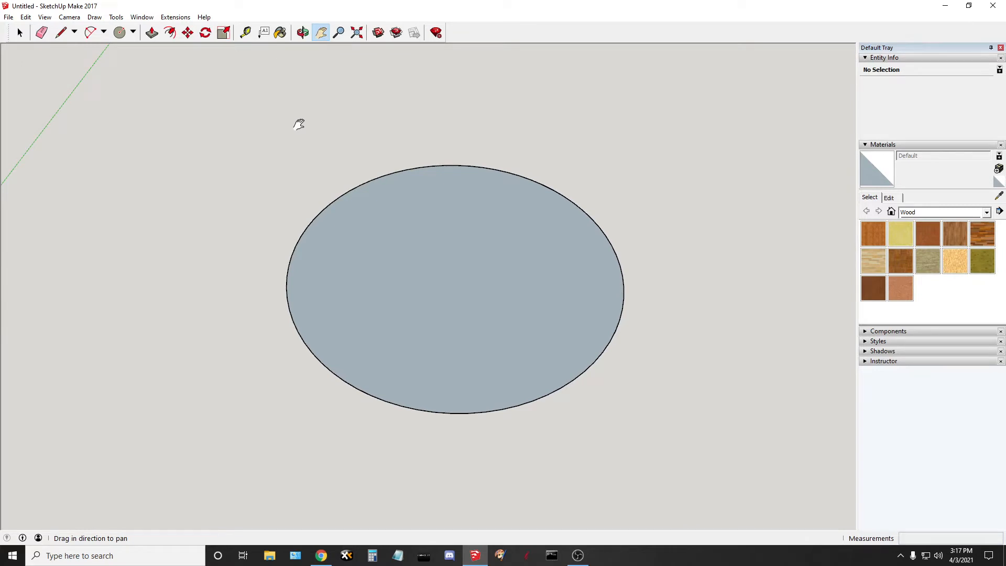
# Push/Pull the circle's face upward about 41 mm to form a solid cylinder
pyautogui.click(20, 33)
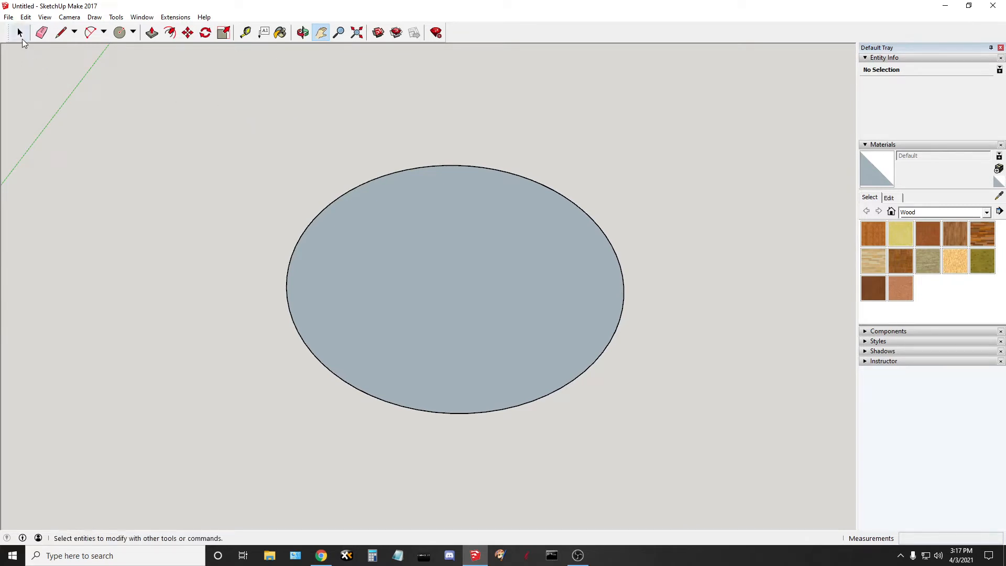
pyautogui.click(245, 33)
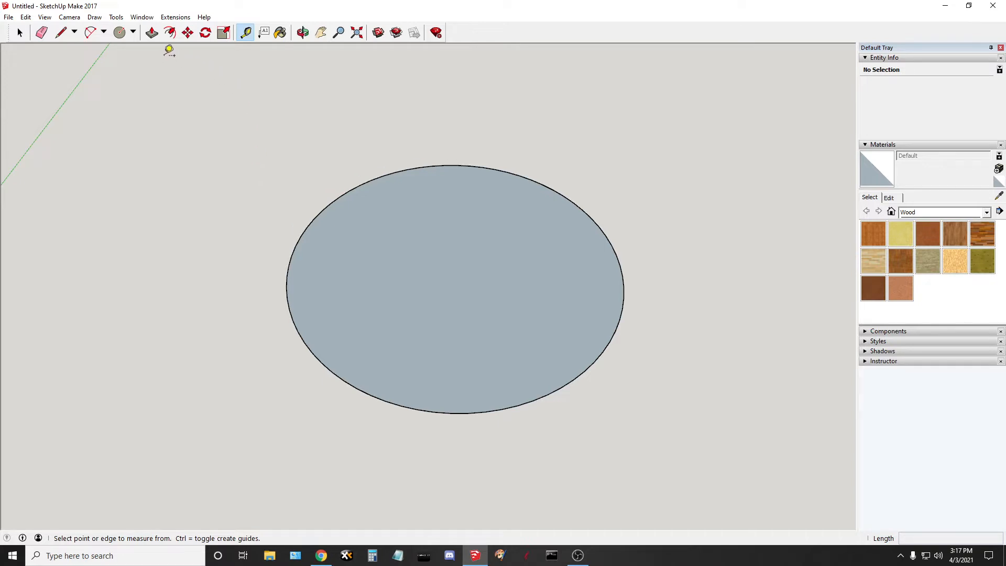
pyautogui.click(152, 33)
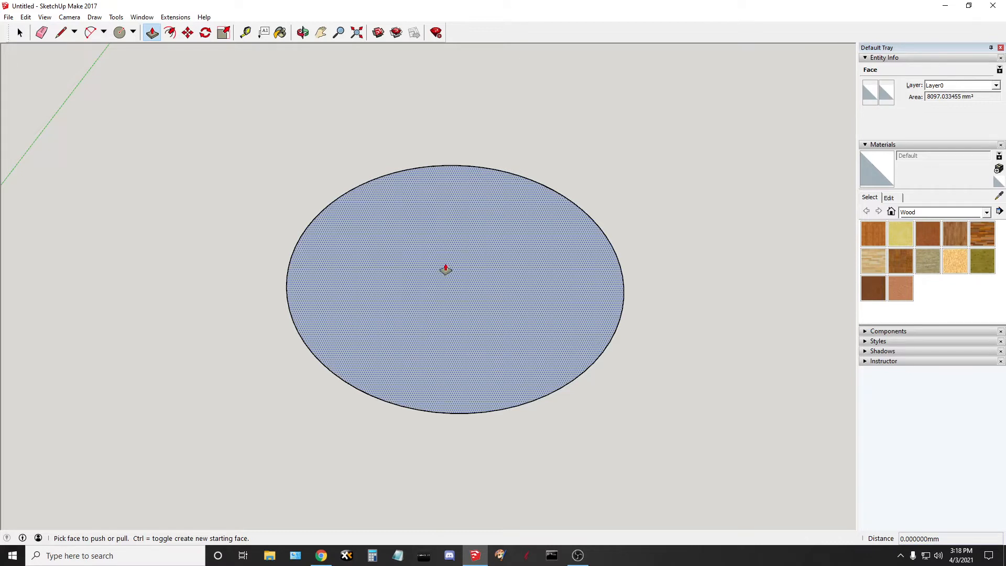
pyautogui.click(445, 269)
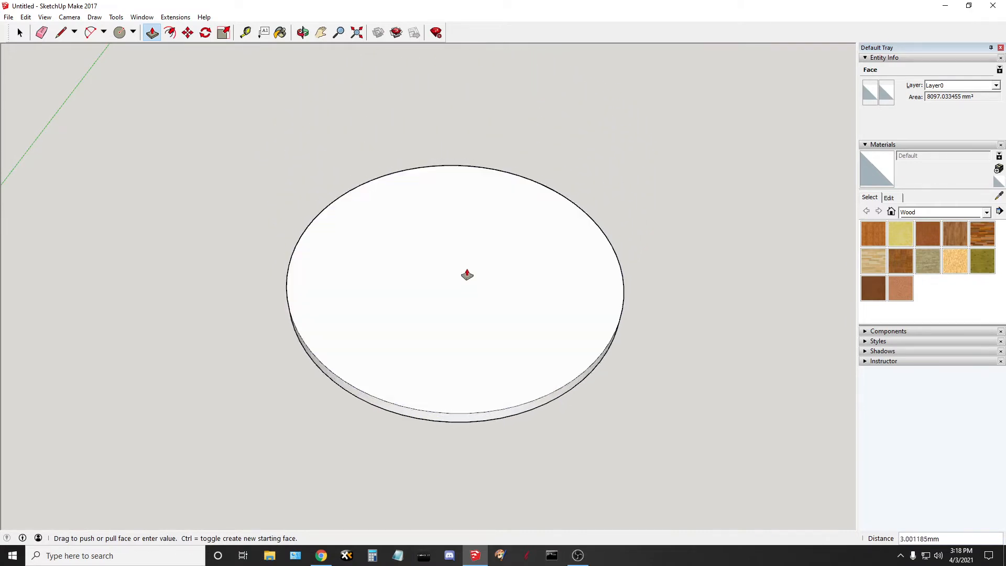
pyautogui.click(459, 163)
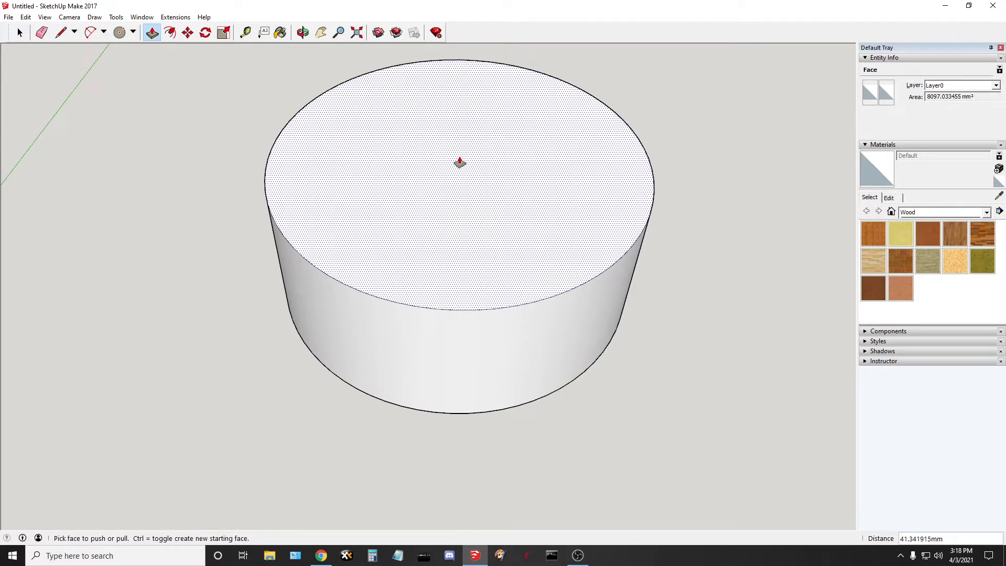
# Undo the last Push/Pull so only the flat circle face is left
pyautogui.moveTo(616, 415); pyautogui.dragTo(648, 283, button='middle')
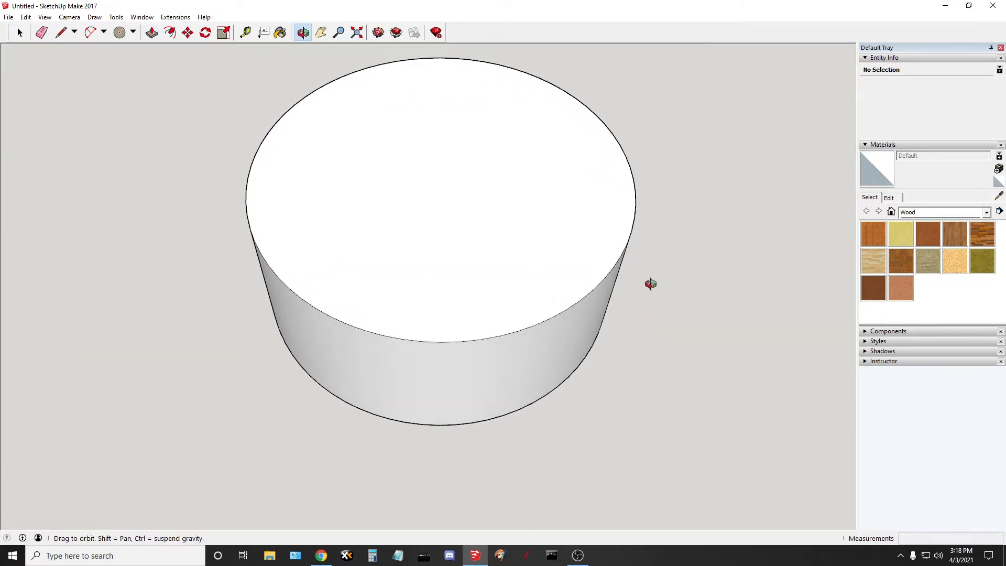
pyautogui.press('p')
pyautogui.scroll(-3, 543, 433)
pyautogui.scroll(2, 557, 381)
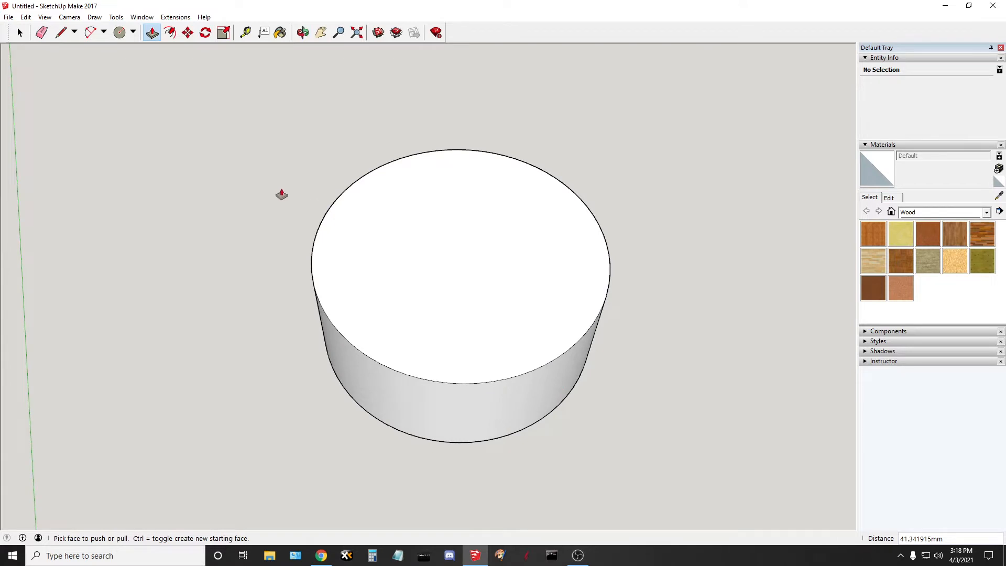
pyautogui.click(26, 17)
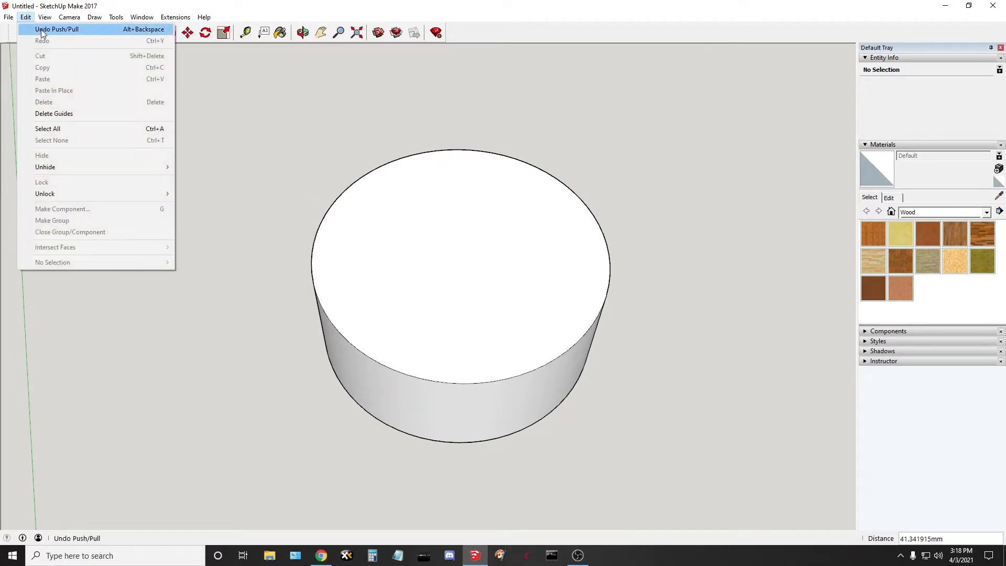
pyautogui.click(42, 30)
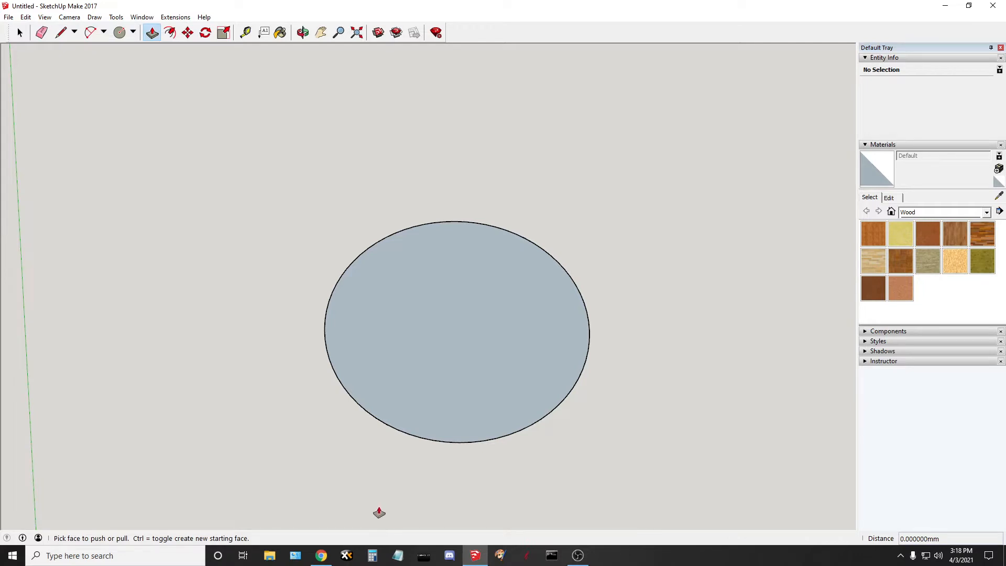
# Switch to the unit converter web page and convert 1.5 inches to millimetres
pyautogui.click(372, 556)
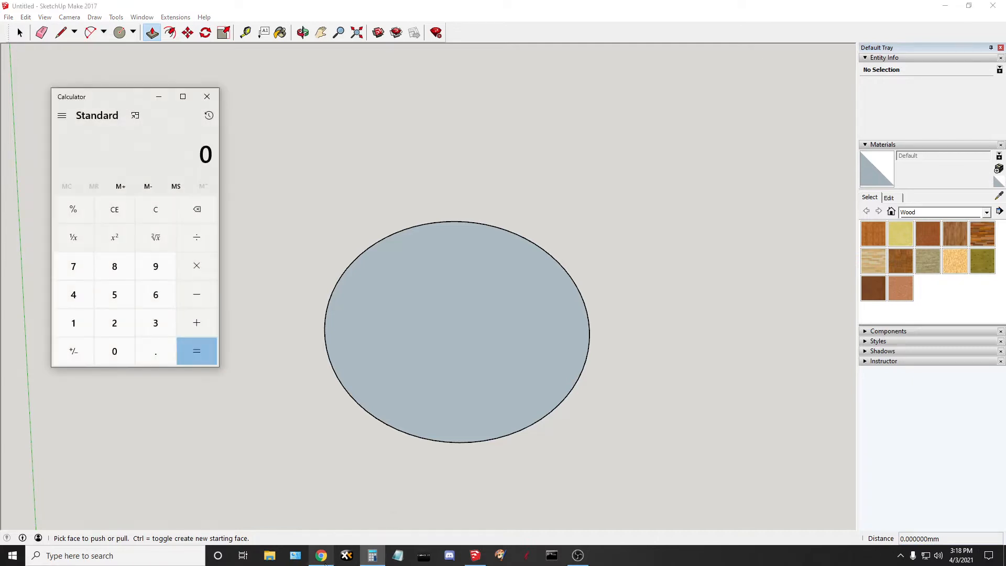
pyautogui.click(324, 556)
pyautogui.press('BackSpace')
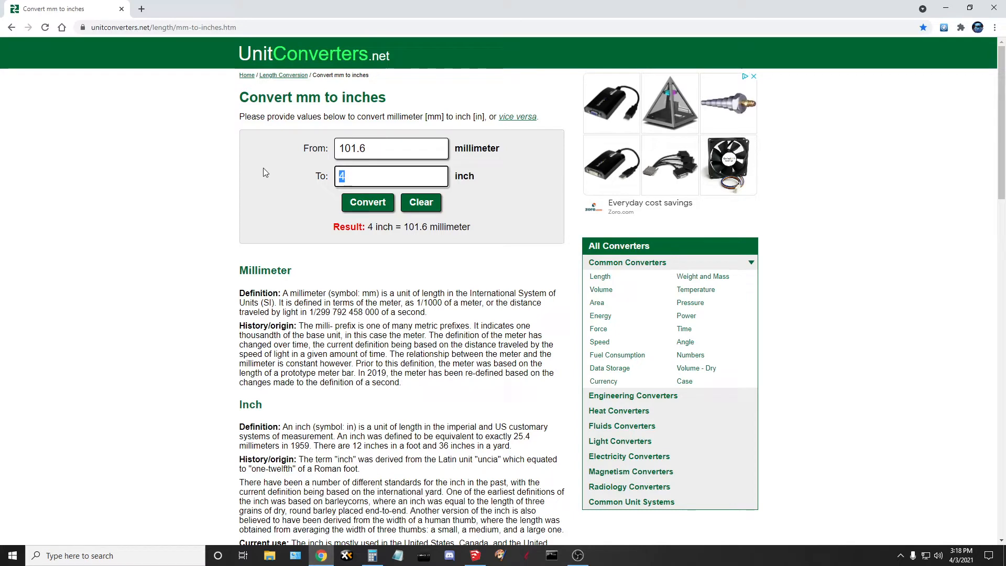
pyautogui.write('1.5')
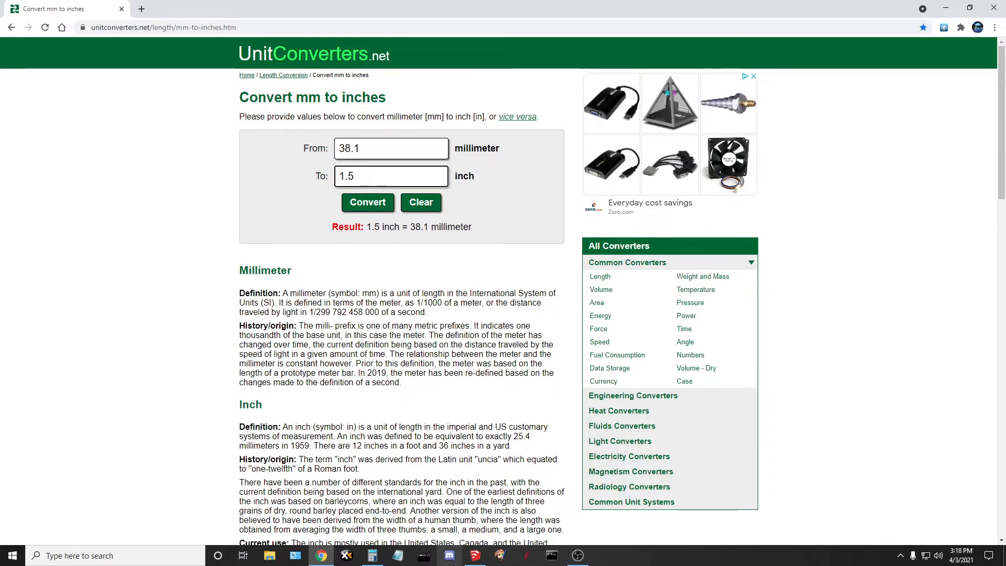
# Switch back to SketchUp and Push/Pull the circle's face upward 38.1 mm
pyautogui.click(475, 557)
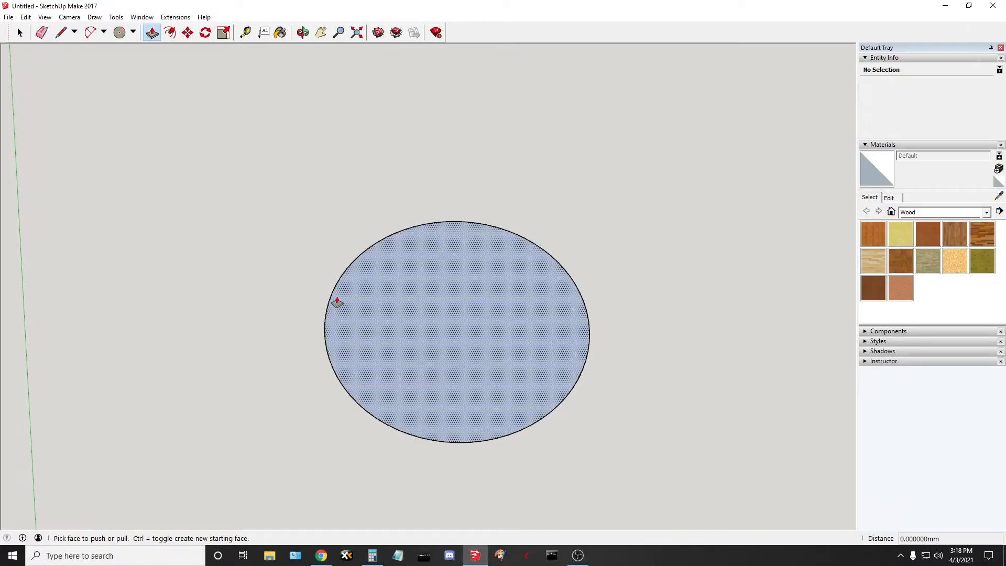
pyautogui.click(472, 346)
pyautogui.moveTo(471, 346); pyautogui.dragTo(482, 278)
pyautogui.write('3')
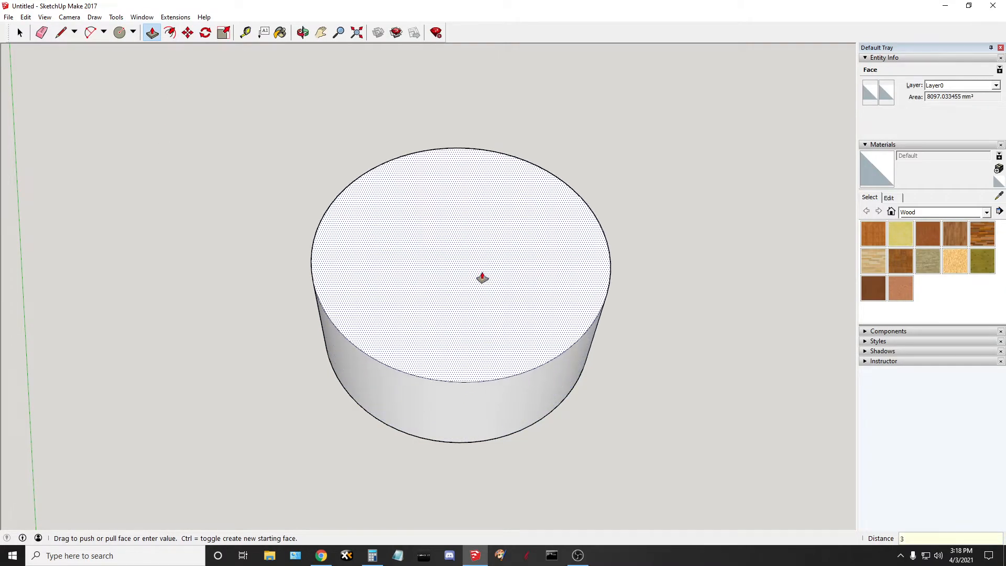
pyautogui.write('8.1')
pyautogui.press('Return')
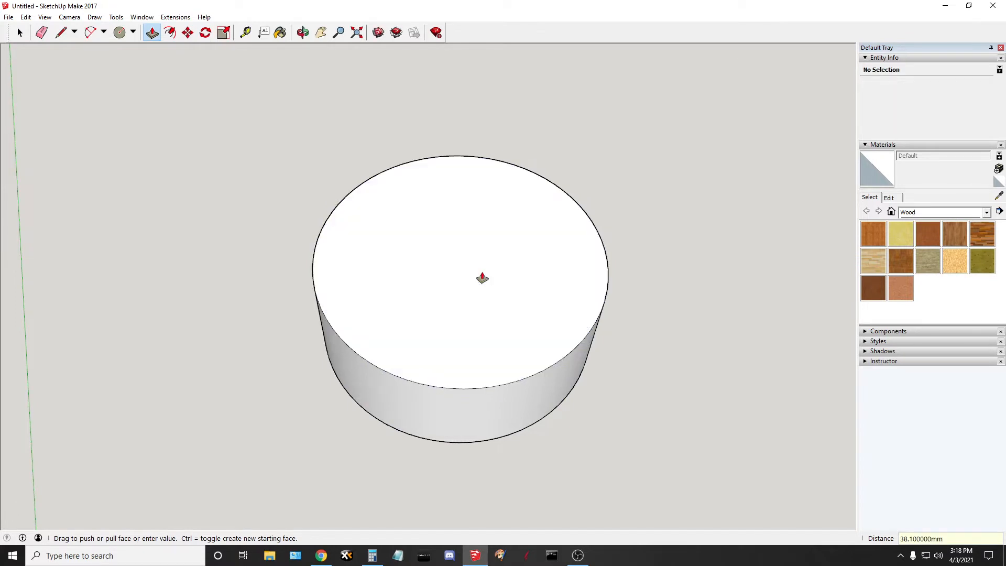
pyautogui.press('space')
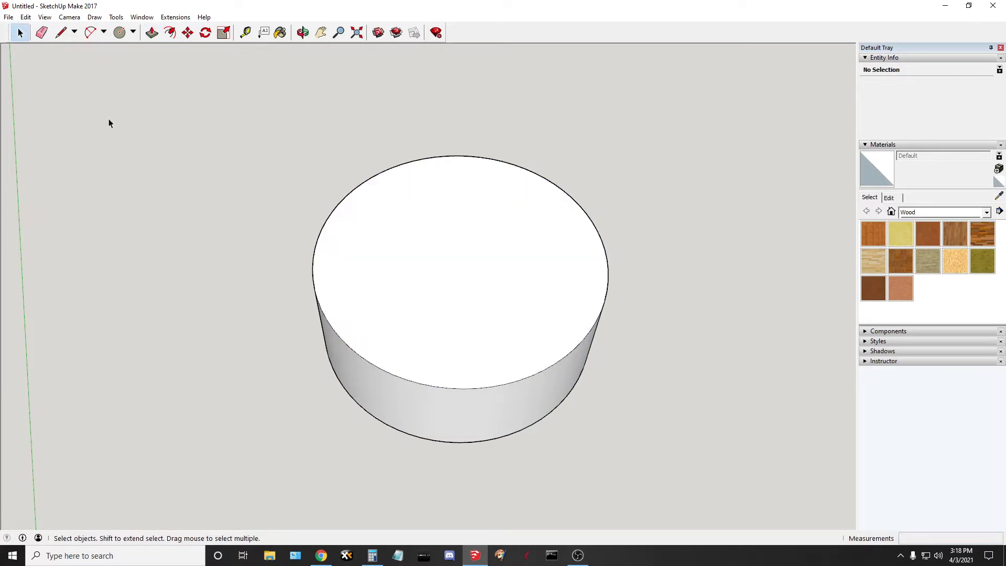
# Place two perpendicular guide lines across the cylinder's top face with the Tape Measure, crossing at its centre
pyautogui.moveTo(668, 388); pyautogui.dragTo(567, 353, button='middle')
pyautogui.scroll(4, 501, 229)
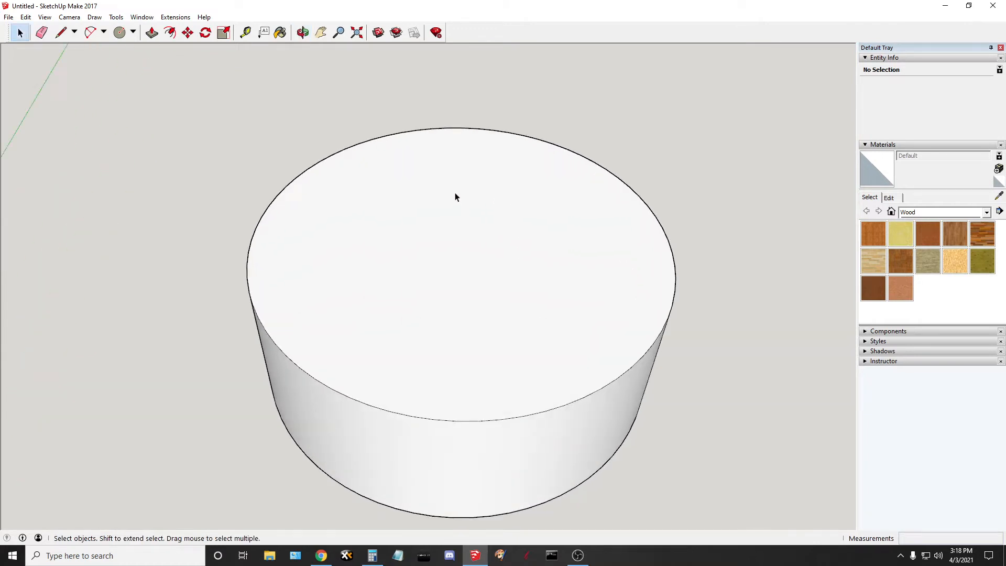
pyautogui.scroll(-2, 425, 168)
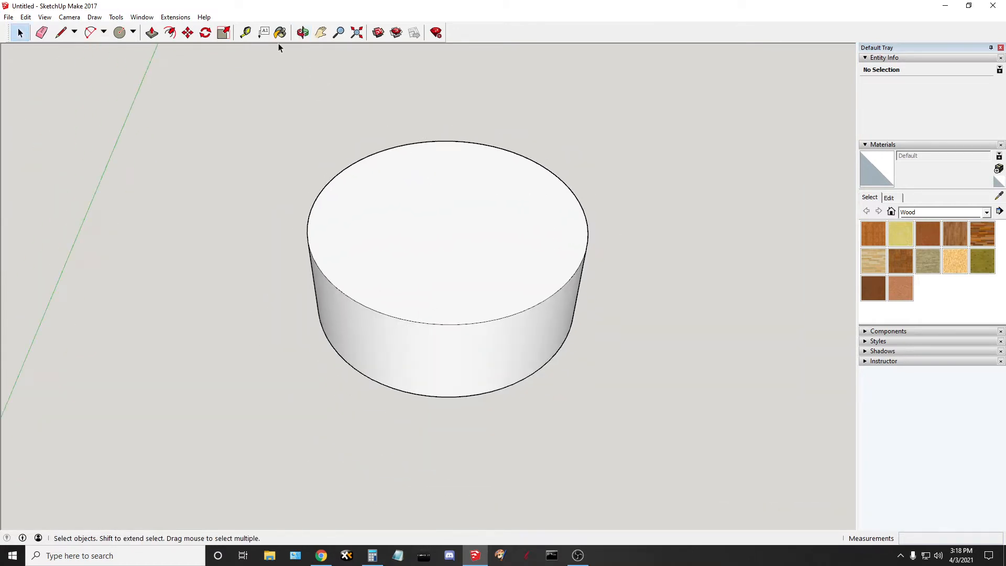
pyautogui.click(245, 33)
pyautogui.moveTo(556, 140); pyautogui.dragTo(555, 196, button='middle')
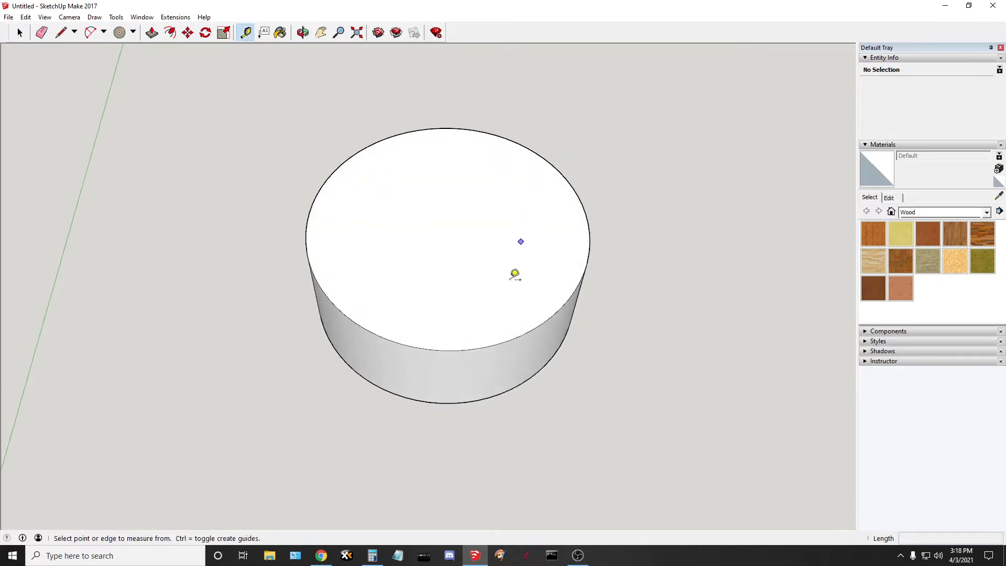
pyautogui.click(457, 350)
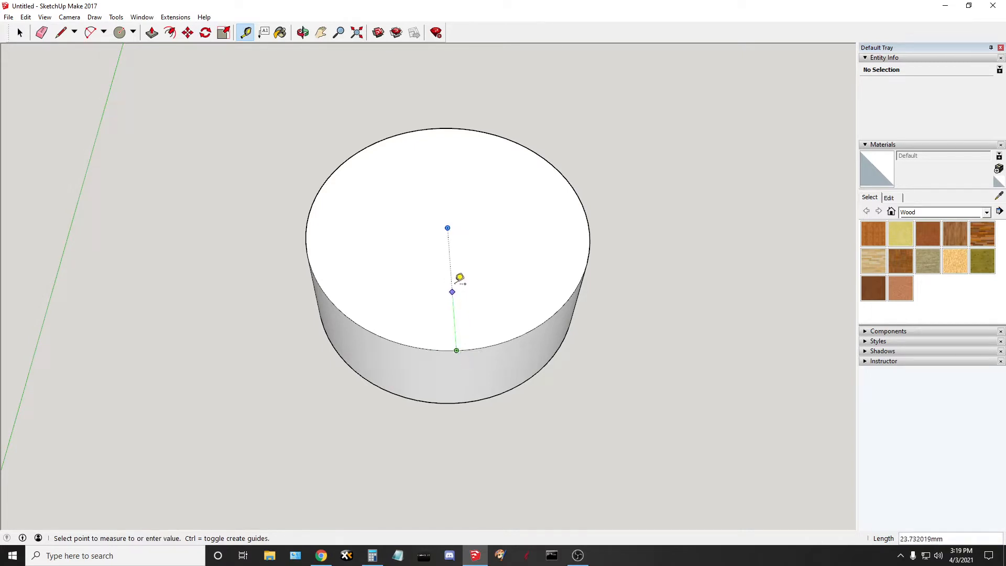
pyautogui.click(440, 128)
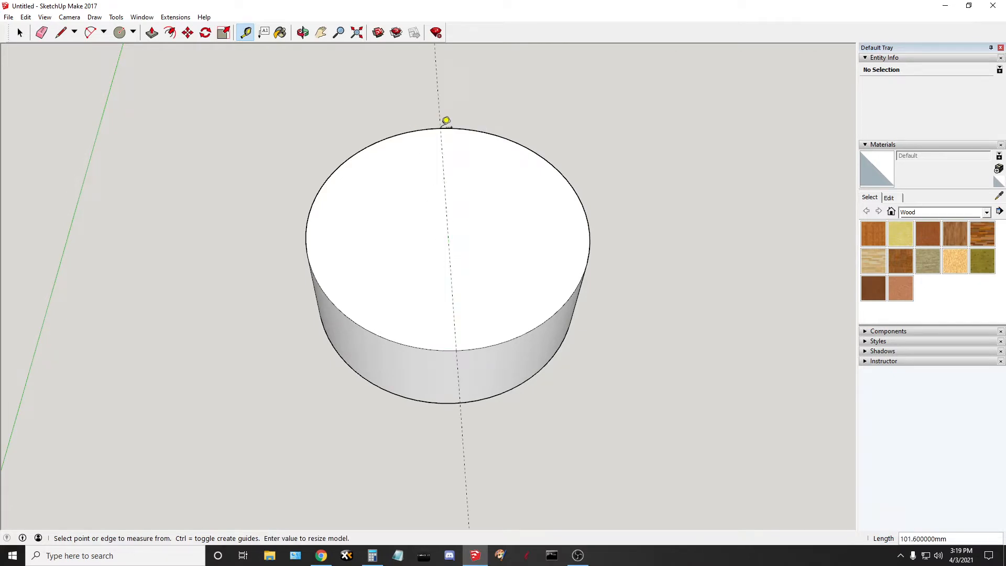
pyautogui.click(588, 223)
pyautogui.click(308, 231)
# Try a circle about 37.5 mm in radius centred on the guide intersection of the top face, and undo it
pyautogui.click(321, 32)
pyautogui.moveTo(519, 241); pyautogui.dragTo(508, 325, button='middle')
pyautogui.scroll(7, 455, 258)
pyautogui.scroll(-3, 455, 258)
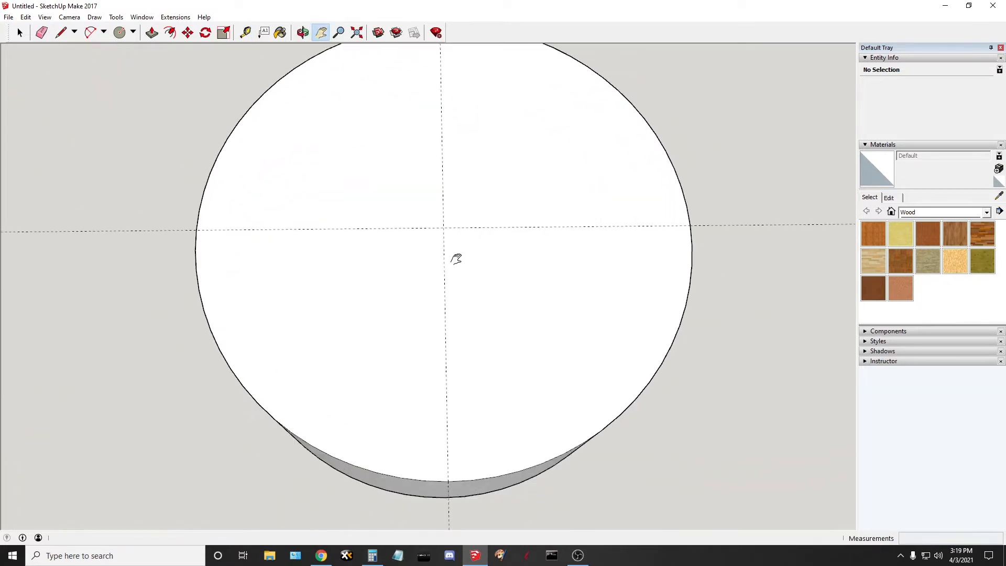
pyautogui.click(120, 33)
pyautogui.click(444, 230)
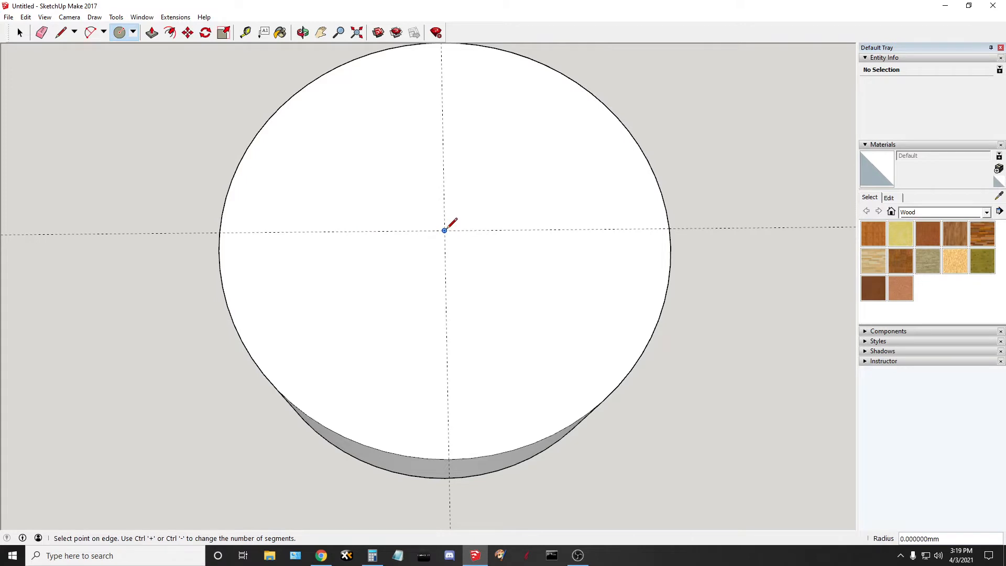
pyautogui.click(572, 143)
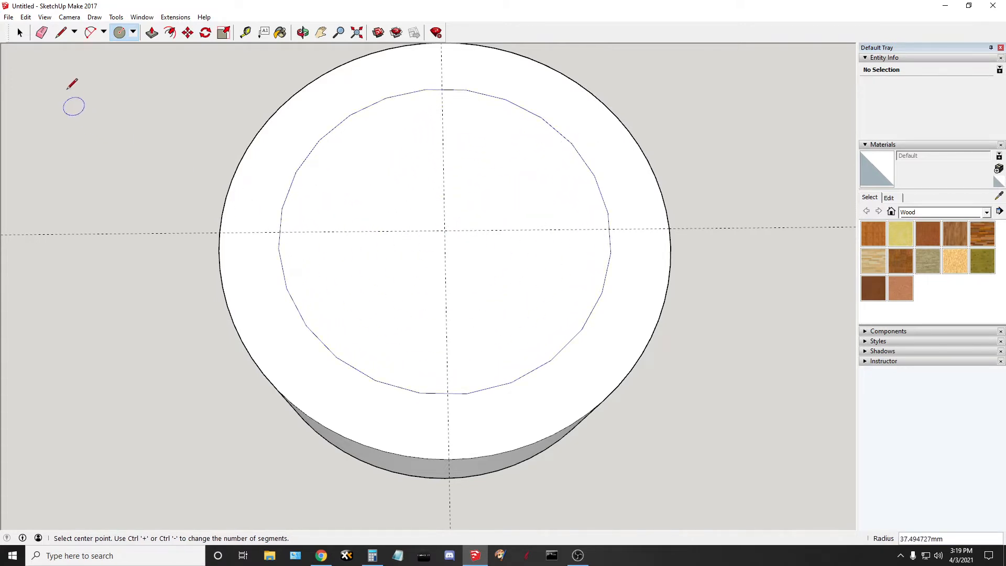
pyautogui.click(25, 17)
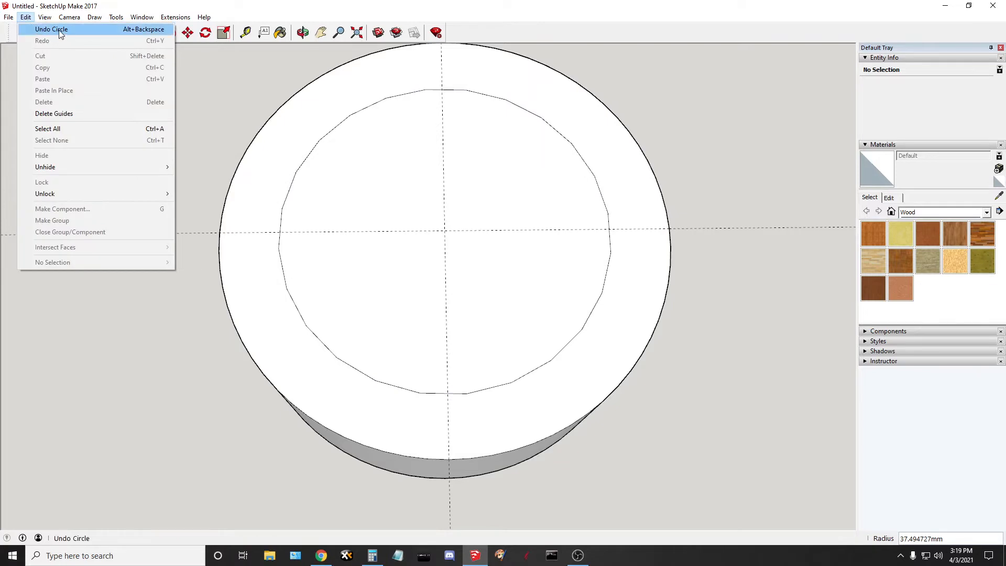
pyautogui.click(32, 27)
pyautogui.click(19, 33)
pyautogui.click(20, 33)
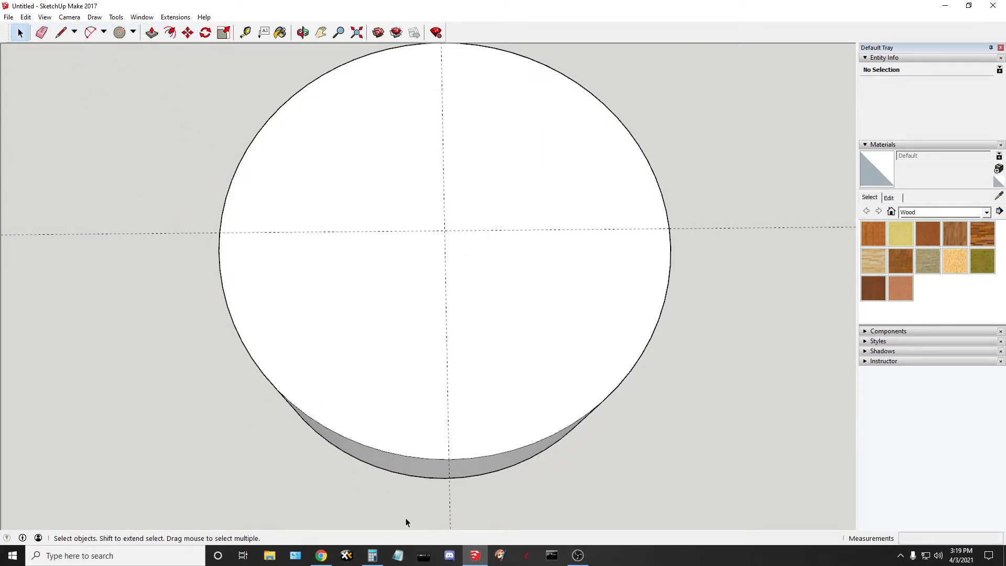
# Switch to the unit converter web page and convert 3.0 inches to millimetres
pyautogui.moveTo(321, 558)
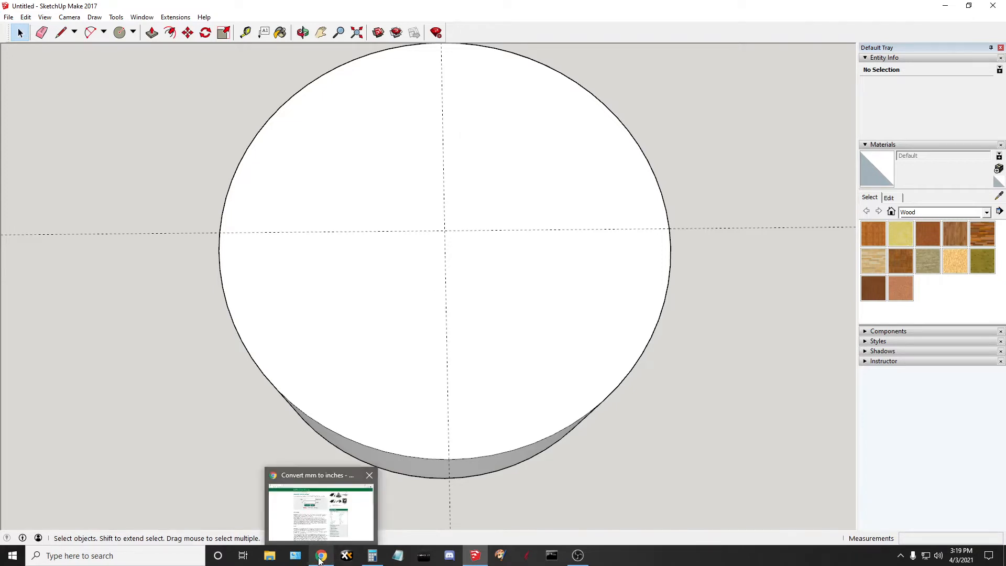
pyautogui.click(320, 558)
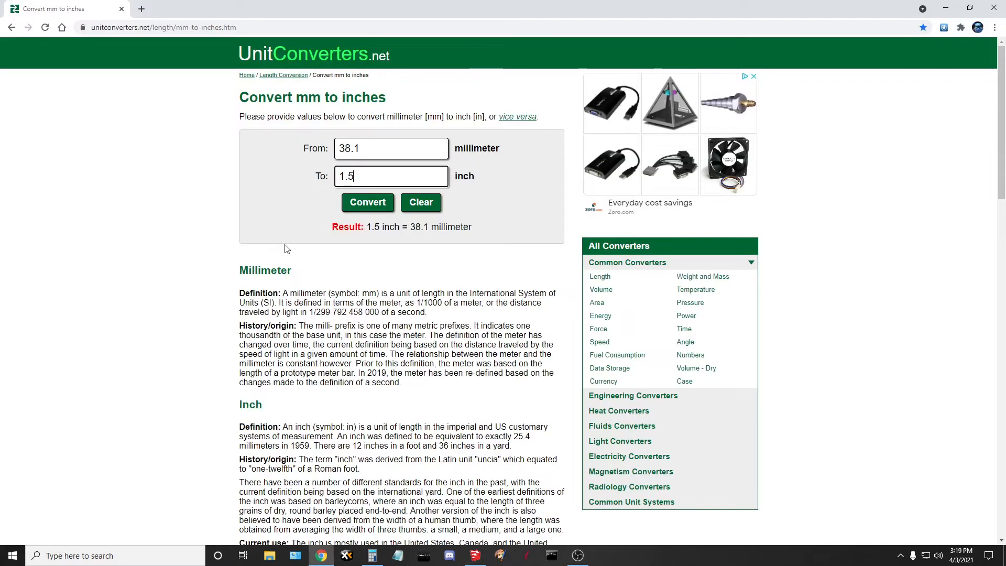
pyautogui.doubleClick(355, 176)
pyautogui.write('3.0')
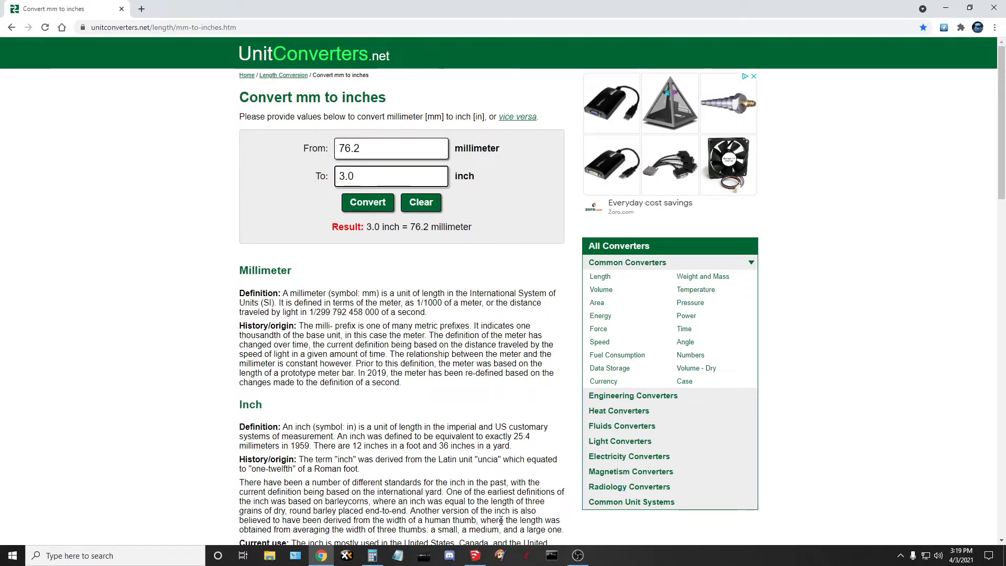
# Switch to Calculator and divide 76.2 by 2 to get the radius of the inner circle
pyautogui.click(372, 555)
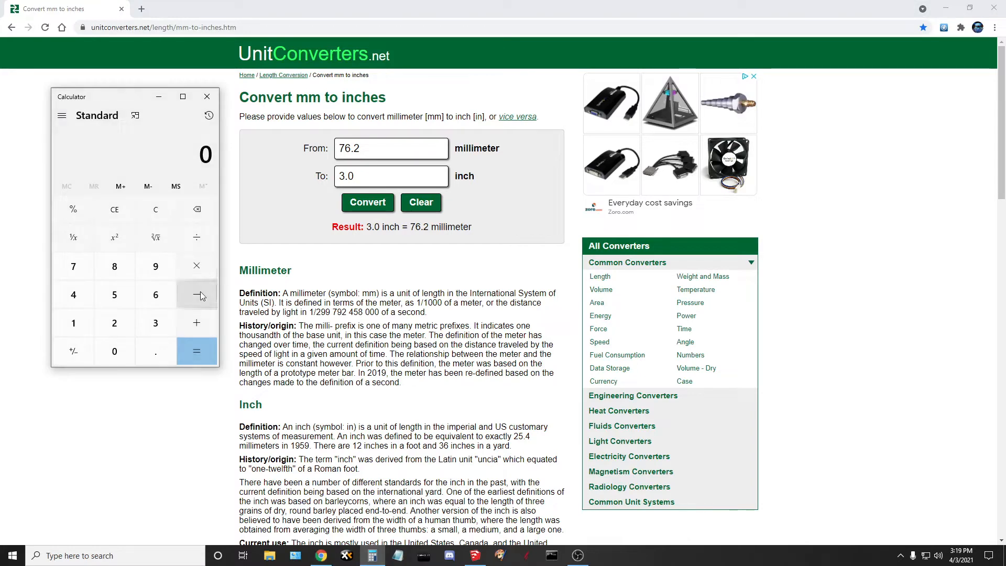
pyautogui.write('7')
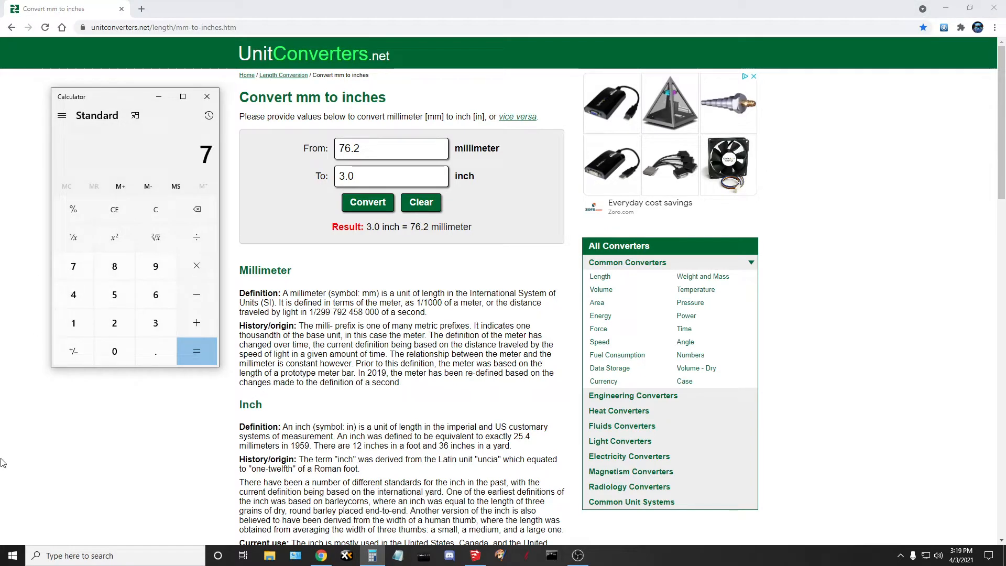
pyautogui.write('6.2/2')
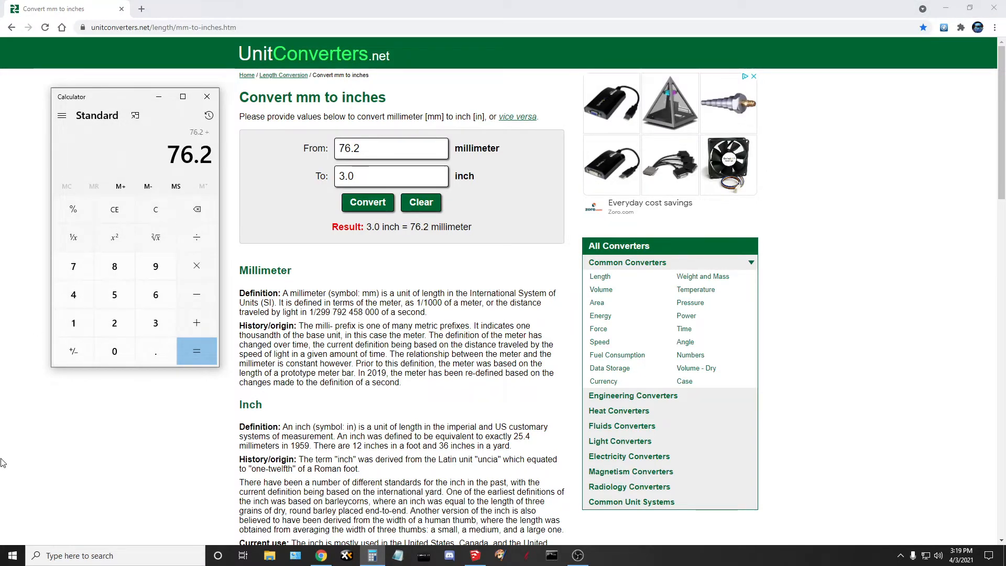
pyautogui.press('Return')
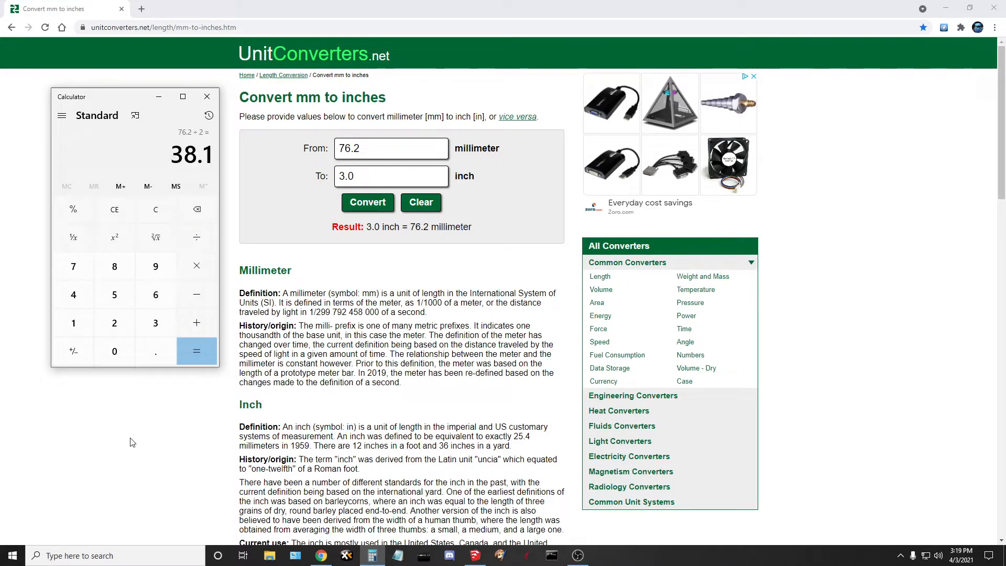
# Switch back to SketchUp and draw a circle with a 38.1 mm radius at the guide intersection on the top face
pyautogui.click(486, 558)
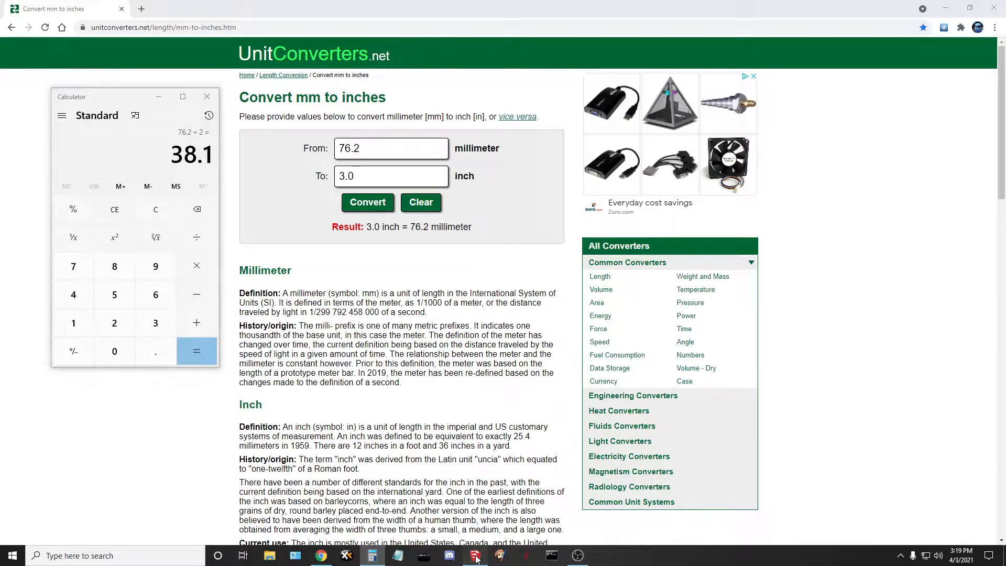
pyautogui.click(120, 33)
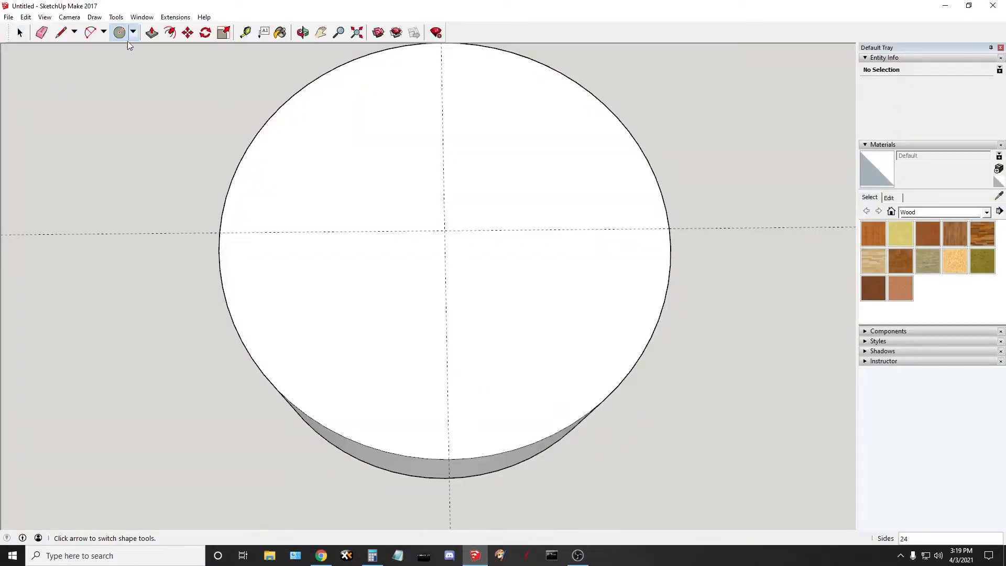
pyautogui.click(445, 230)
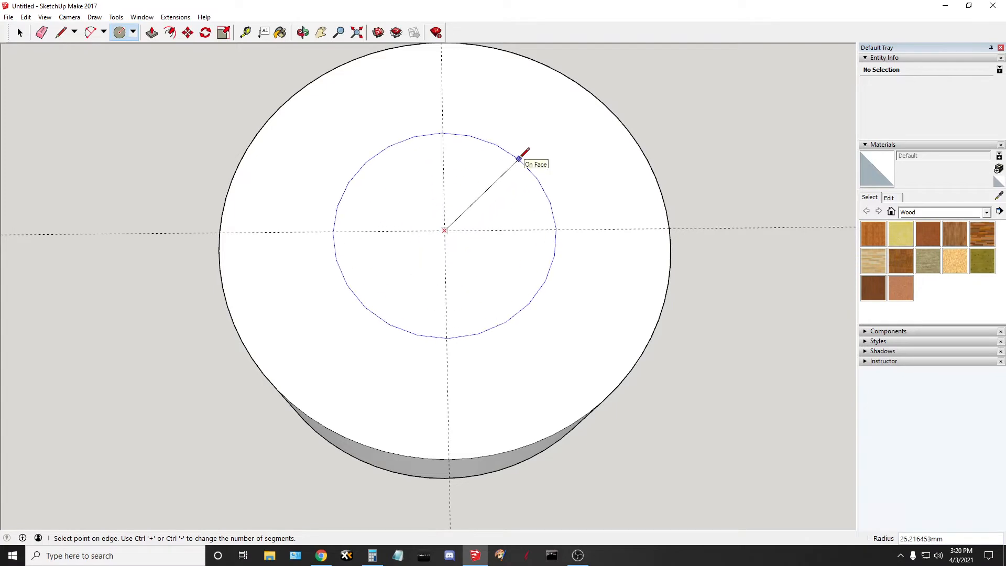
pyautogui.write('38.1')
pyautogui.press('Return')
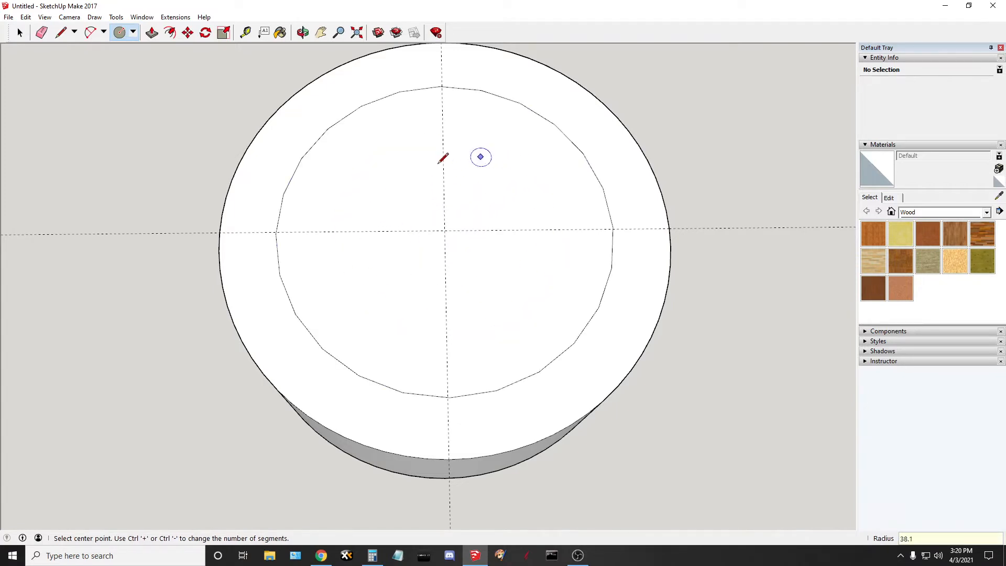
# Set the segment count of the 38.1 mm radius circle on the top face to 72
pyautogui.click(20, 33)
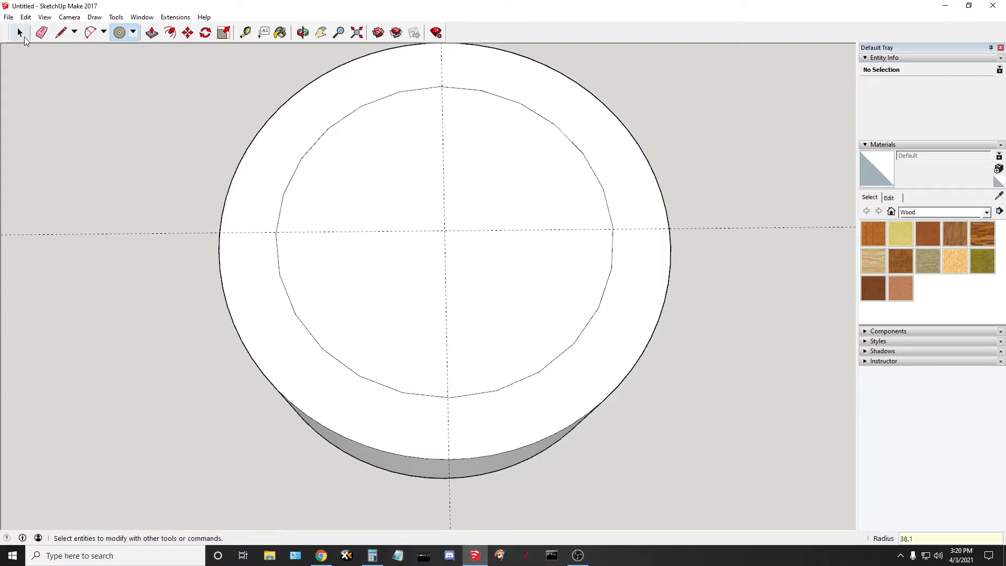
pyautogui.click(488, 96)
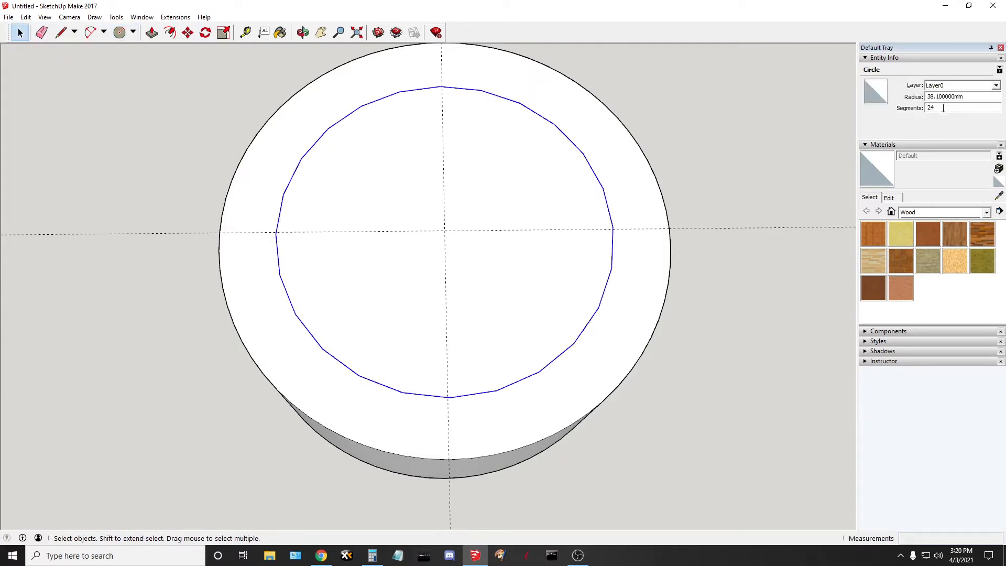
pyautogui.click(943, 108)
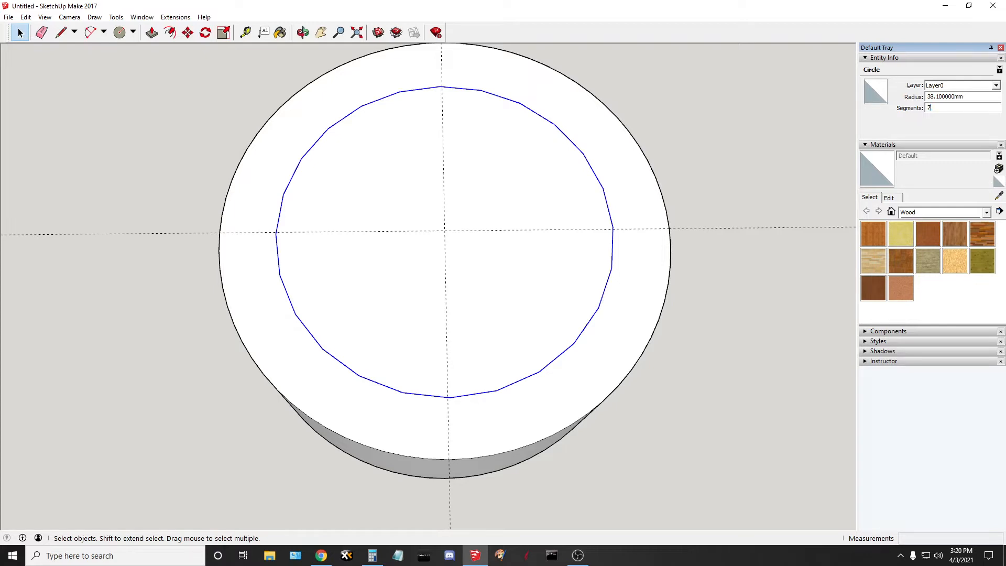
pyautogui.write('2')
pyautogui.press('Return')
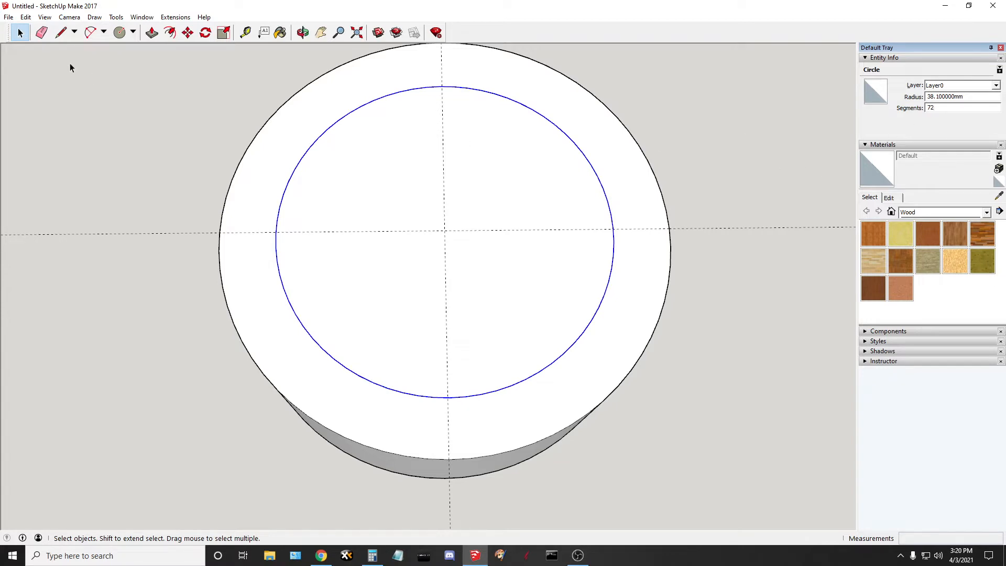
# Try pulling the inner circular face up about 43.2 mm with Push/Pull, and undo it
pyautogui.scroll(-3, 422, 105)
pyautogui.scroll(1, 427, 87)
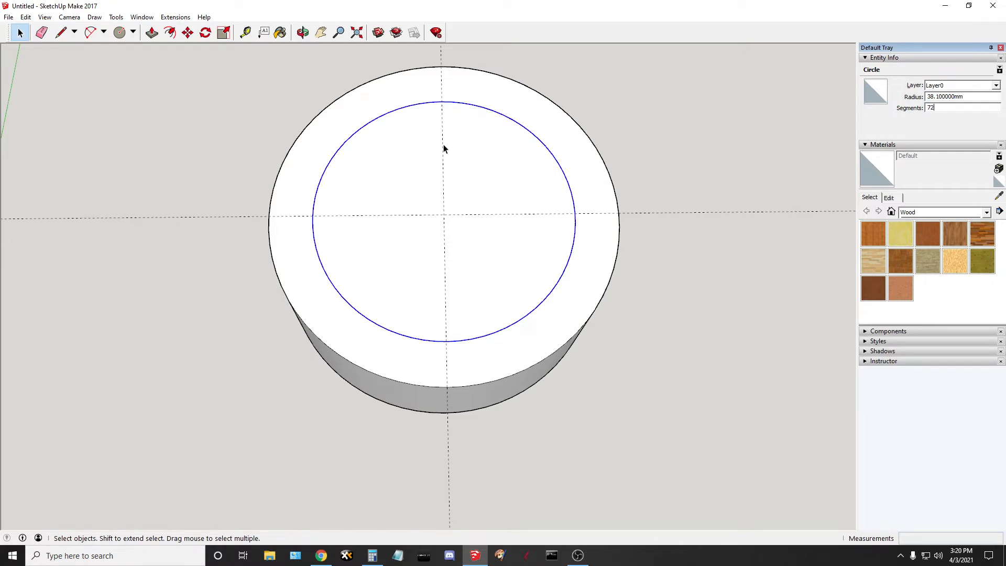
pyautogui.moveTo(578, 354); pyautogui.dragTo(583, 269, button='middle')
pyautogui.moveTo(612, 225); pyautogui.dragTo(564, 265, button='middle')
pyautogui.scroll(4, 488, 200)
pyautogui.scroll(-3, 490, 204)
pyautogui.moveTo(669, 204); pyautogui.dragTo(676, 263, button='middle')
pyautogui.click(151, 33)
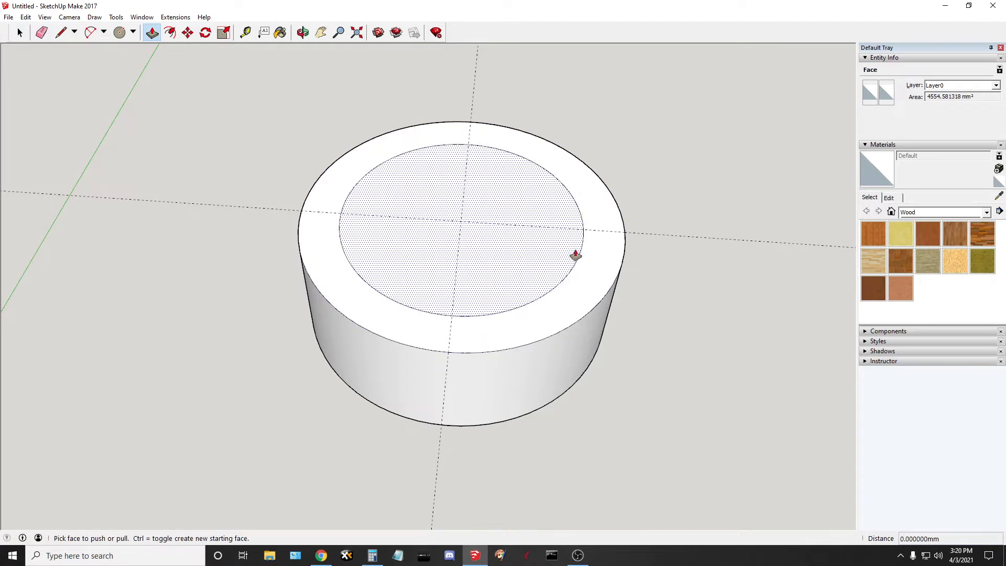
pyautogui.click(512, 184)
pyautogui.click(521, 68)
pyautogui.moveTo(636, 272); pyautogui.dragTo(620, 193, button='middle')
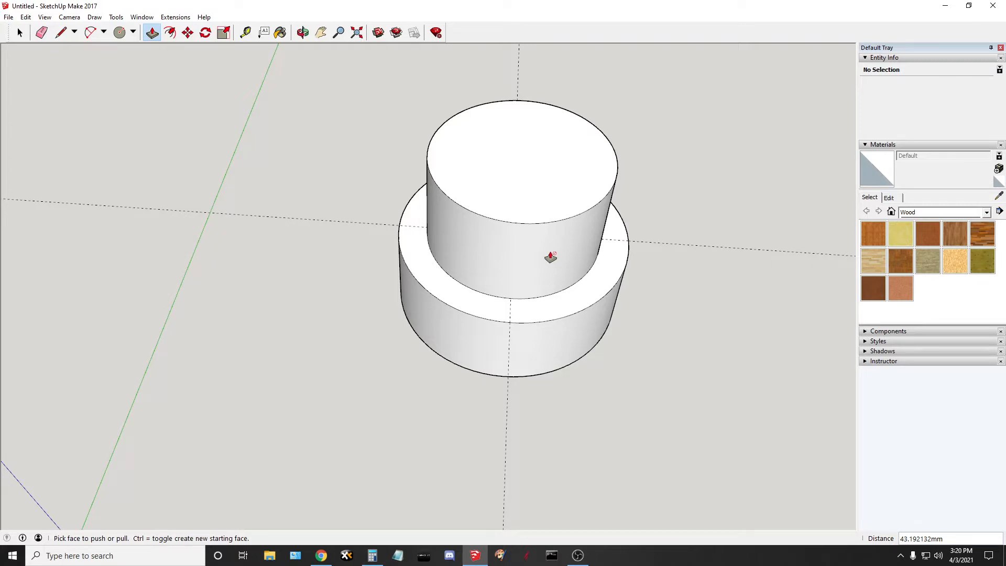
pyautogui.click(582, 287)
pyautogui.click(25, 17)
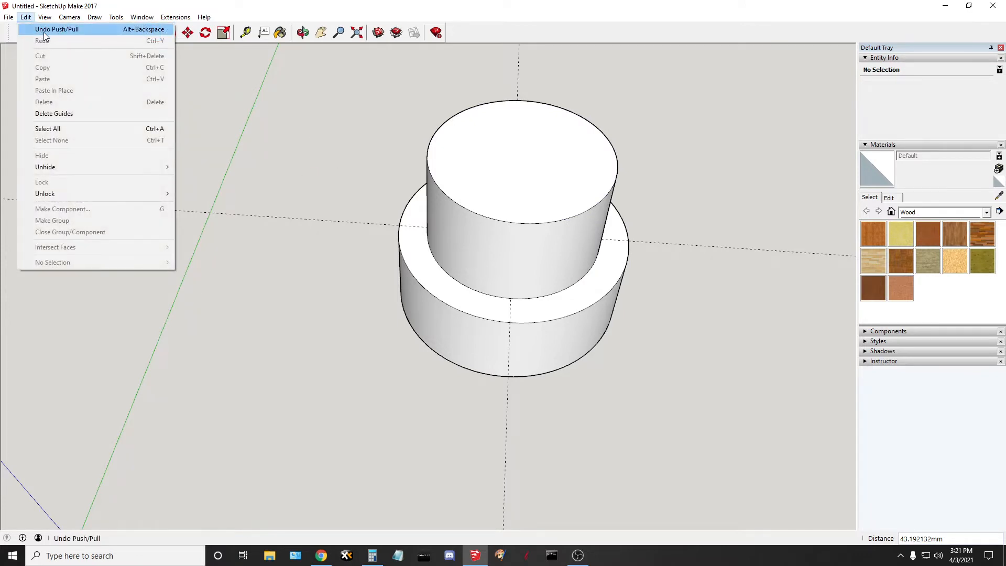
pyautogui.click(47, 29)
# Push the inner circular face down 38.1 mm to cut a hole through the cylinder
pyautogui.scroll(-1, 430, 187)
pyautogui.scroll(4, 648, 188)
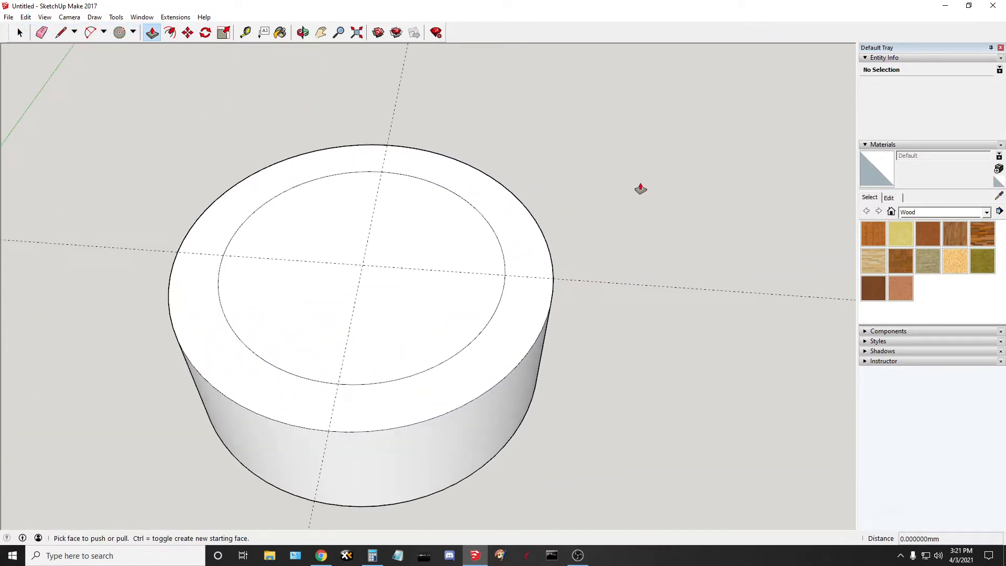
pyautogui.moveTo(372, 247); pyautogui.dragTo(310, 366, button='middle')
pyautogui.press('p')
pyautogui.moveTo(315, 332); pyautogui.dragTo(281, 264, button='middle')
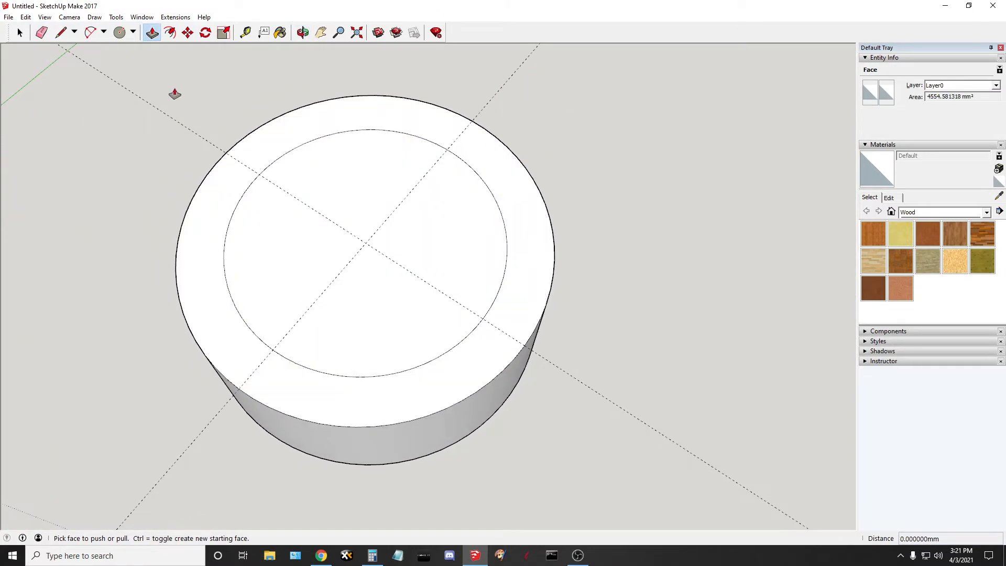
pyautogui.scroll(2, 444, 229)
pyautogui.moveTo(443, 283); pyautogui.dragTo(417, 233, button='middle')
pyautogui.click(401, 138)
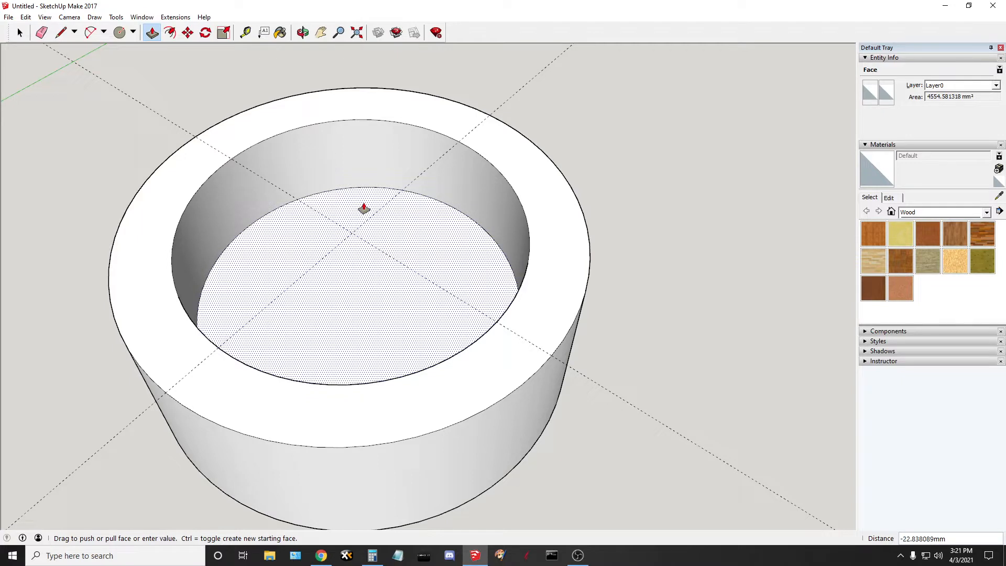
pyautogui.write('38.1')
pyautogui.press('Return')
# Inspect the through hole from above and at an angle, and undo the push that cut it
pyautogui.scroll(1, 363, 209)
pyautogui.moveTo(537, 263); pyautogui.dragTo(501, 335, button='middle')
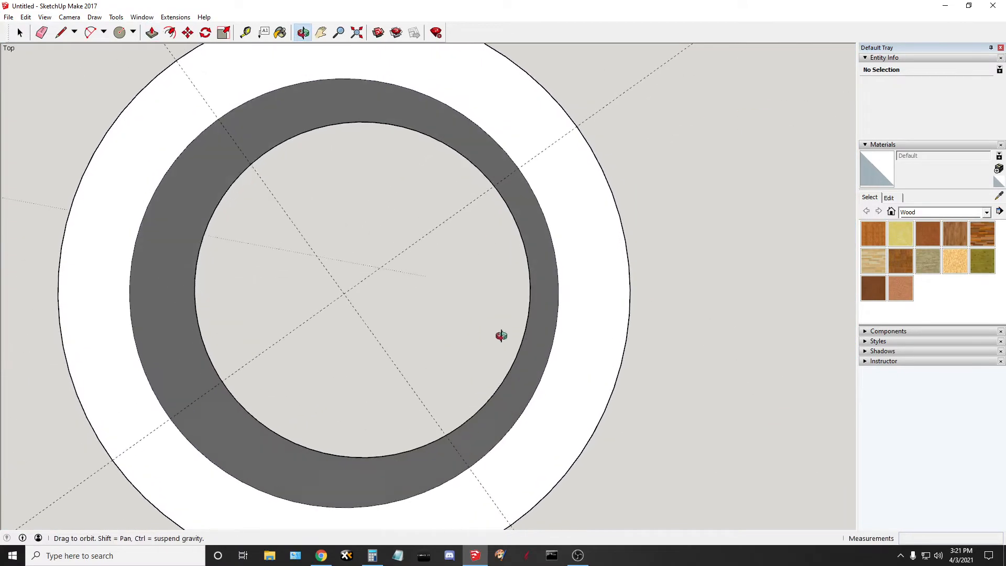
pyautogui.scroll(-3, 377, 322)
pyautogui.scroll(2, 373, 325)
pyautogui.moveTo(451, 381); pyautogui.dragTo(411, 299, button='middle')
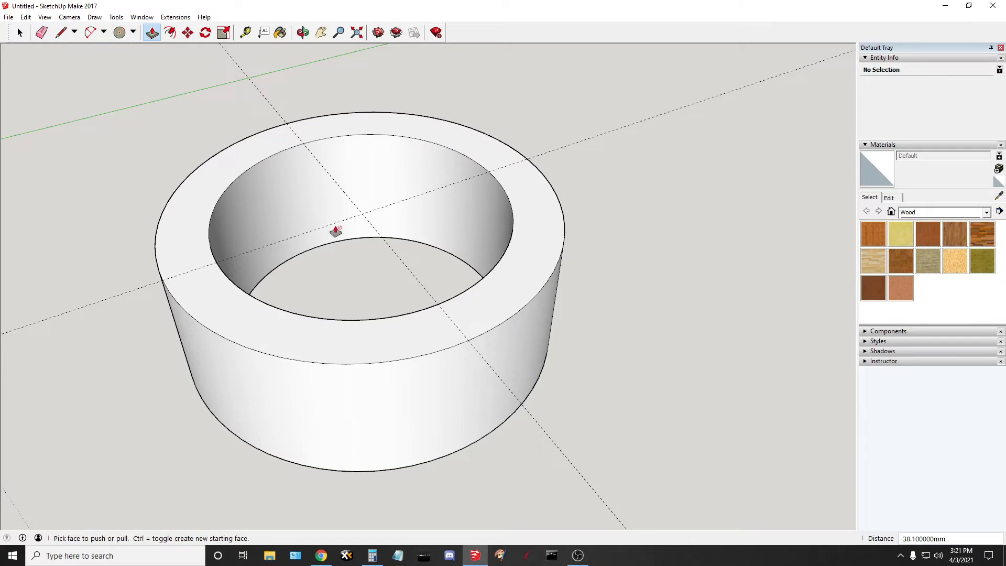
pyautogui.scroll(-3, 388, 199)
pyautogui.scroll(4, 361, 173)
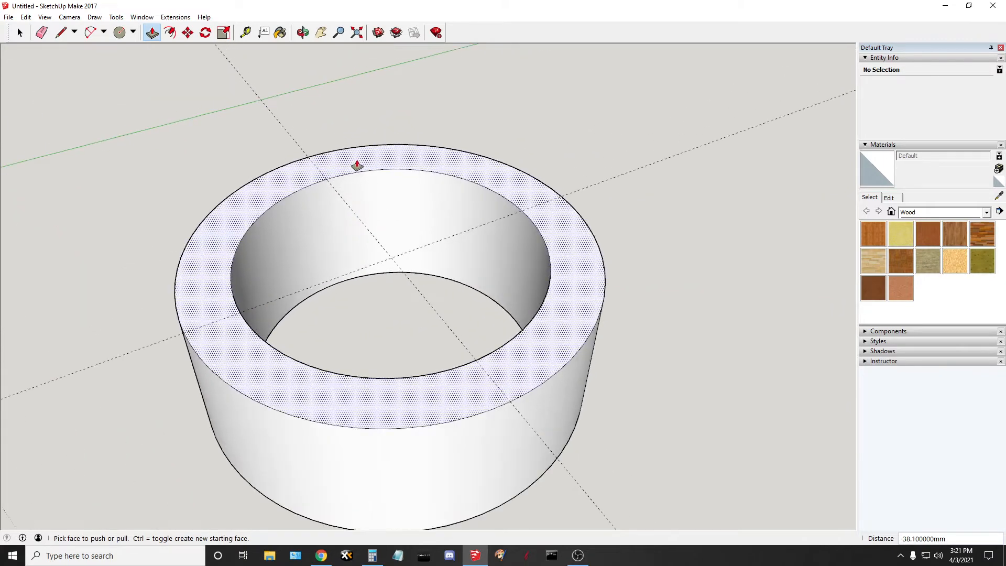
pyautogui.click(25, 17)
pyautogui.click(42, 23)
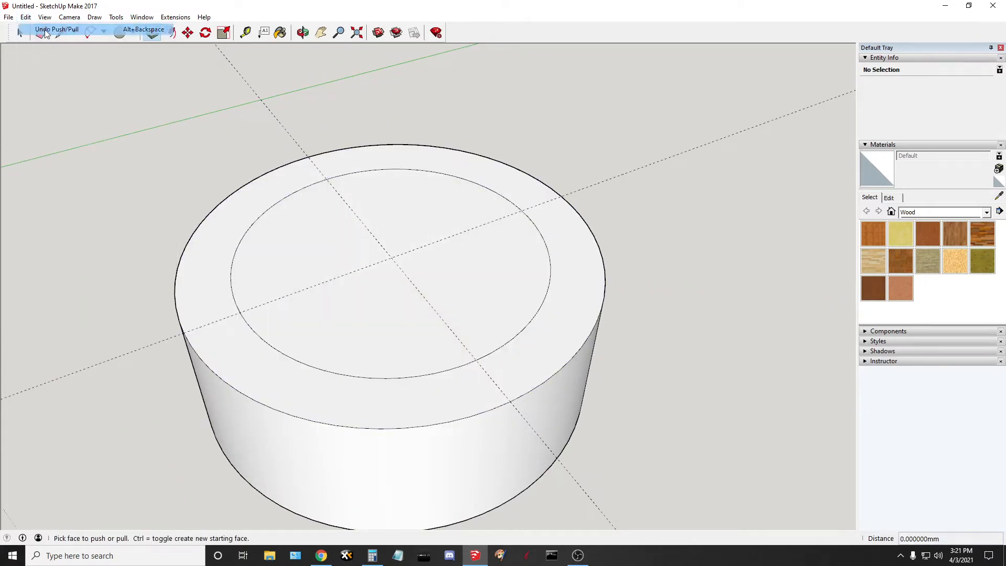
pyautogui.click(340, 260)
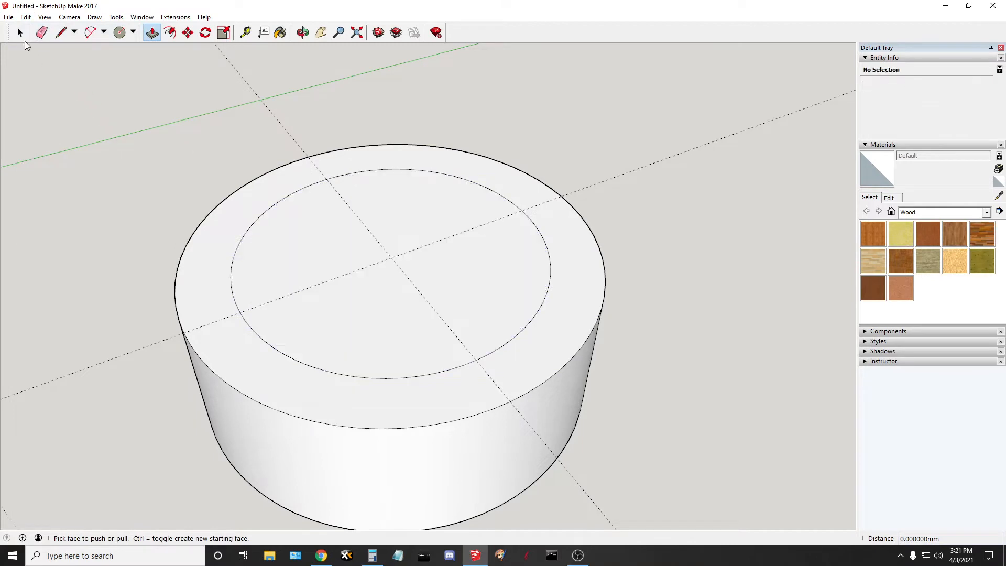
pyautogui.scroll(-3, 337, 172)
pyautogui.scroll(4, 333, 164)
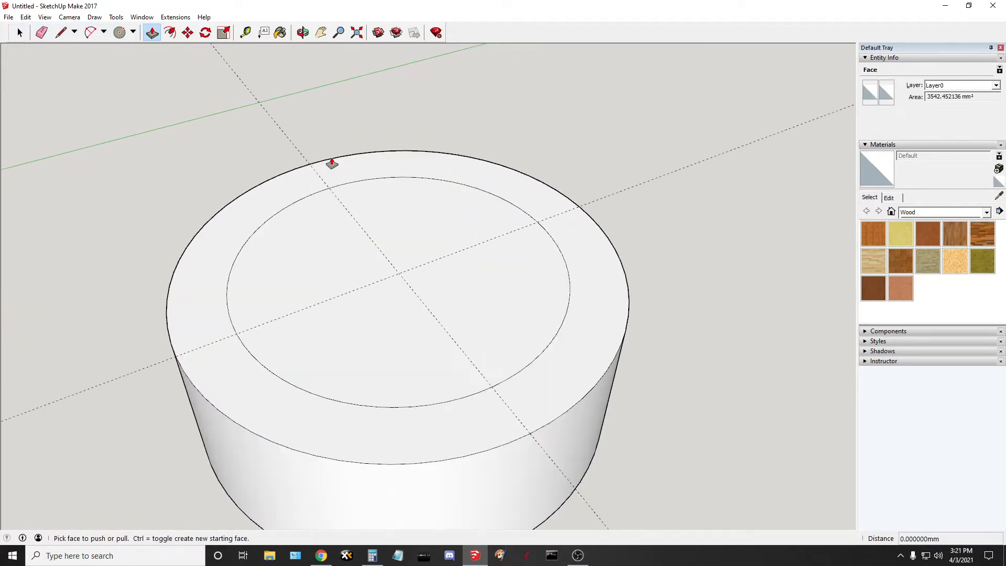
pyautogui.scroll(-2, 461, 257)
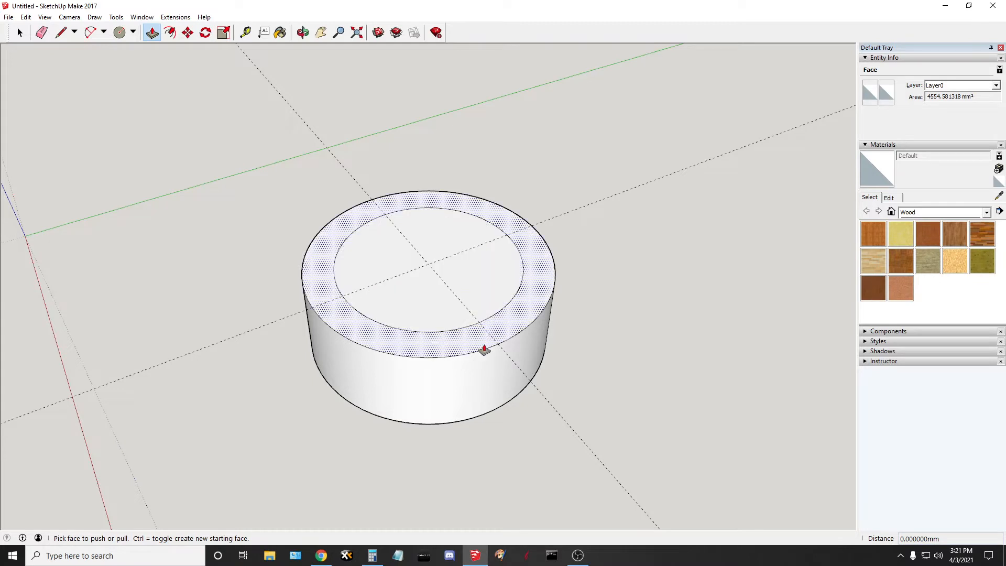
# Switch to the unit converter web page and convert 1 inch to millimetres
pyautogui.click(373, 557)
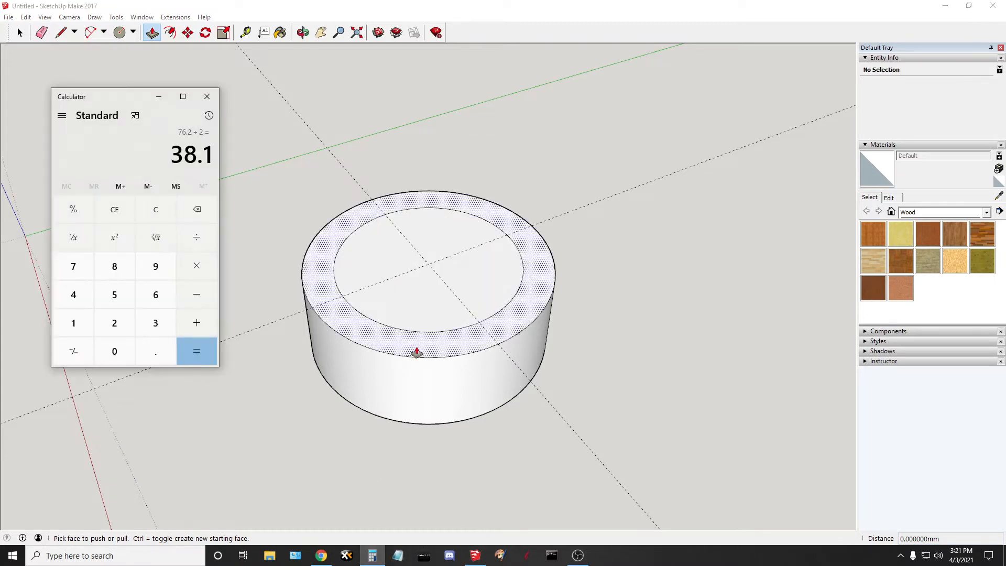
pyautogui.click(322, 555)
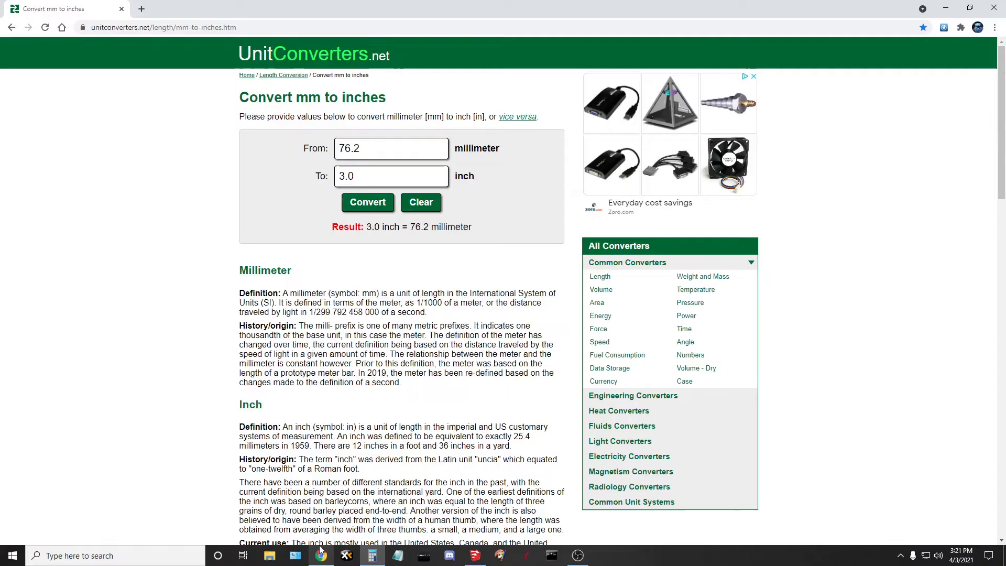
pyautogui.moveTo(357, 177); pyautogui.dragTo(293, 183)
pyautogui.write('1')
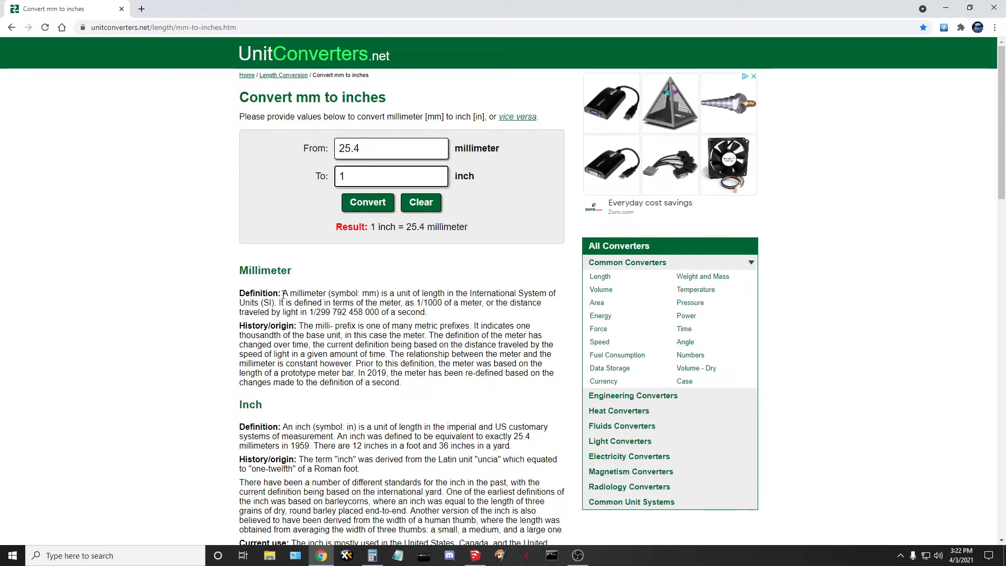
# Switch back to SketchUp and pull the inner circular face up 25.4 mm
pyautogui.click(475, 556)
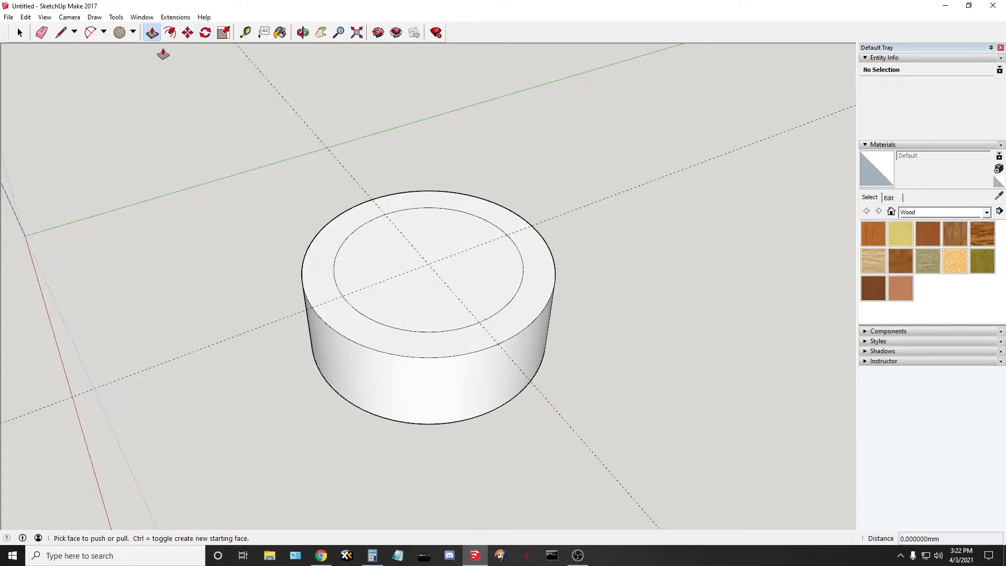
pyautogui.scroll(2, 471, 293)
pyautogui.click(440, 206)
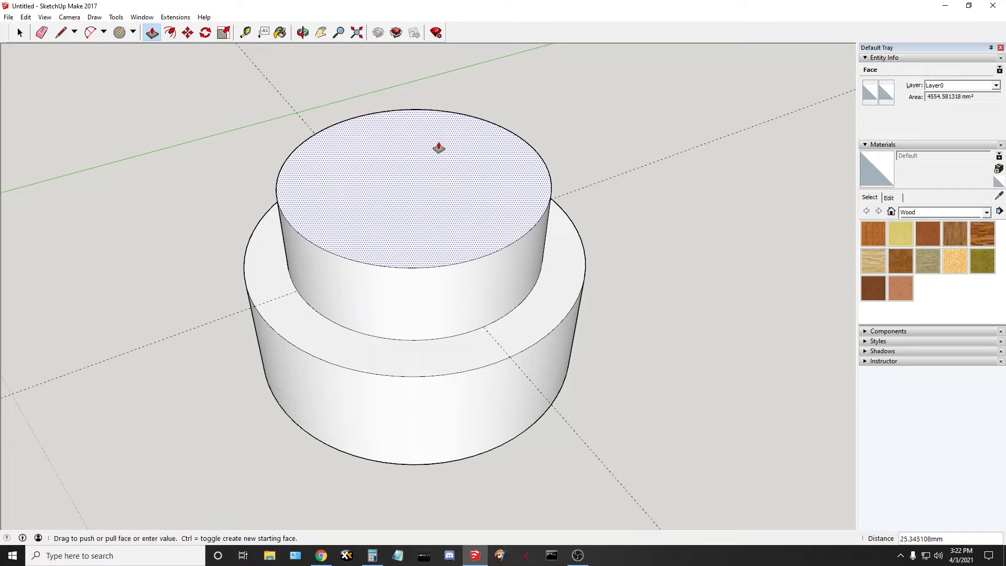
pyautogui.press('Return')
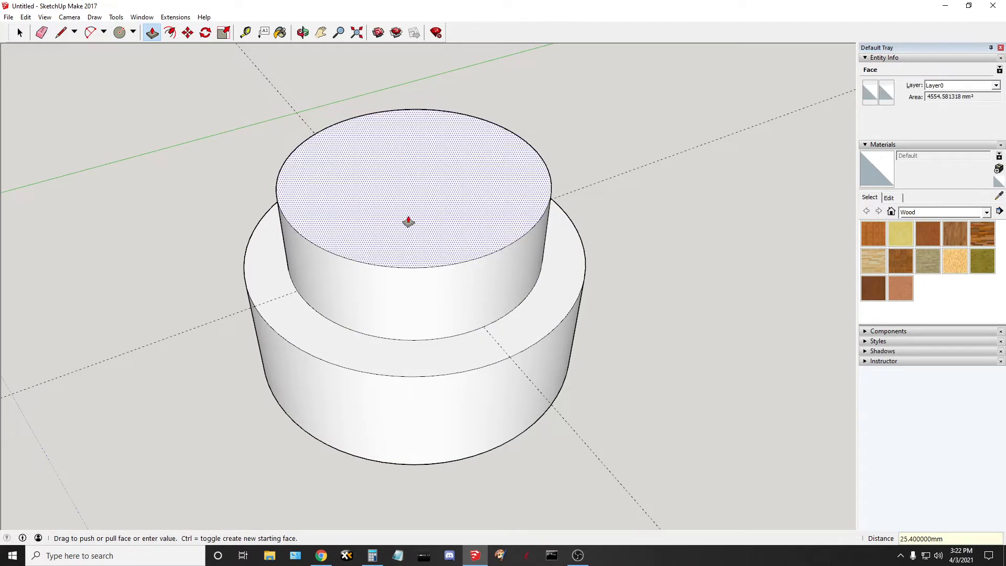
pyautogui.scroll(2, 443, 207)
pyautogui.scroll(-1, 418, 198)
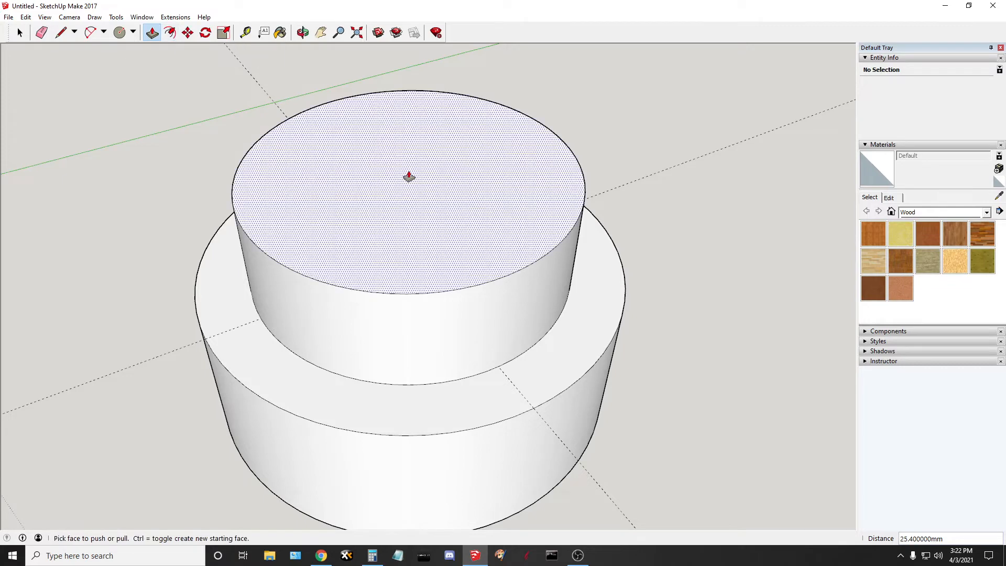
pyautogui.scroll(-3, 459, 146)
pyautogui.scroll(2, 356, 149)
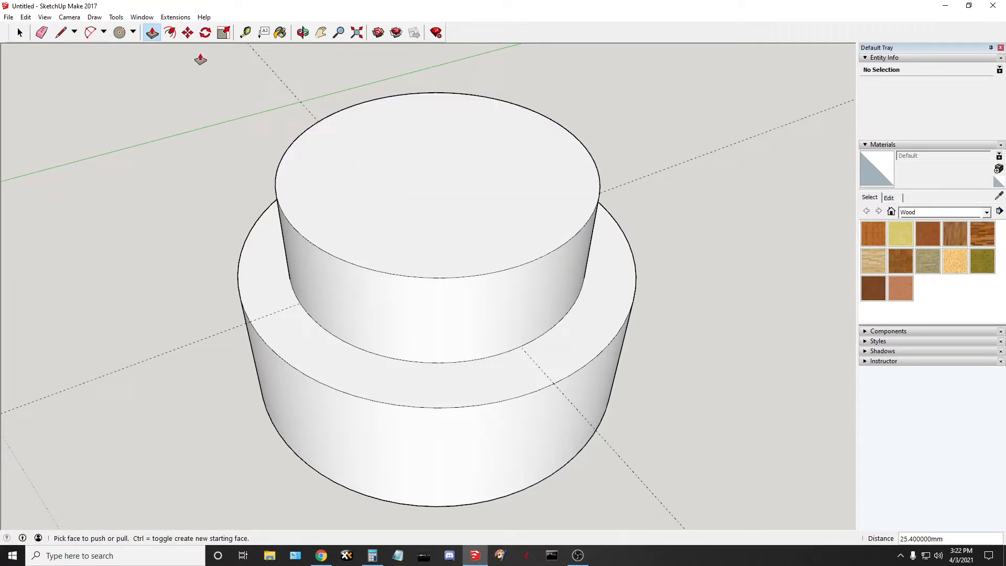
# Offset the top edge of the raised inner cylinder inward by 5.0 mm
pyautogui.click(170, 33)
pyautogui.moveTo(390, 127); pyautogui.dragTo(391, 238, button='middle')
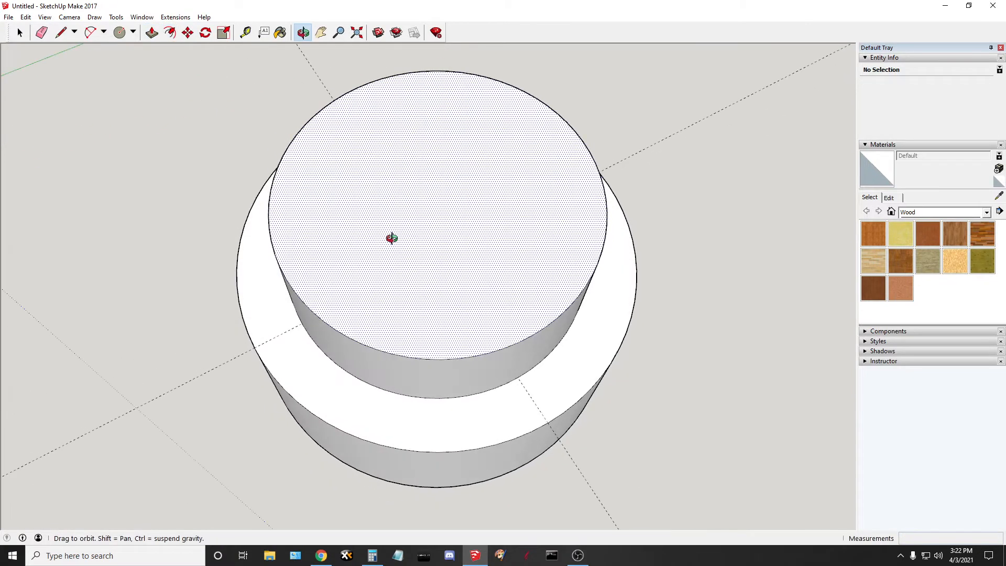
pyautogui.click(516, 91)
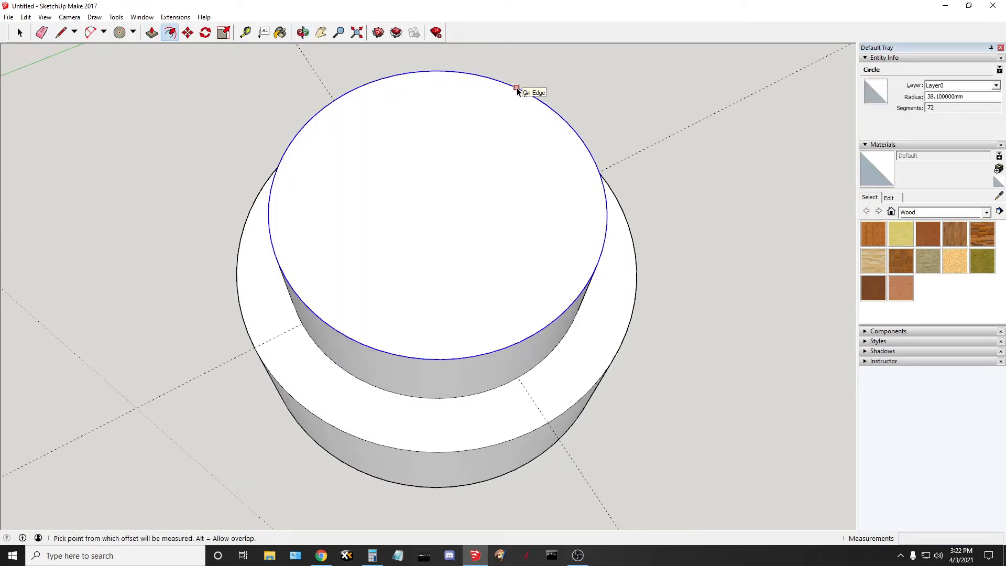
pyautogui.click(516, 91)
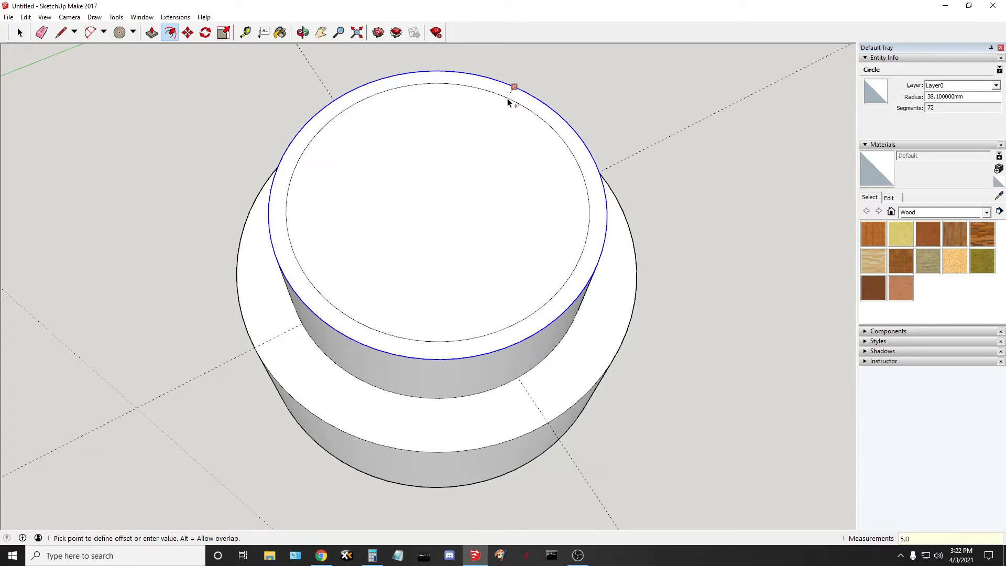
pyautogui.press('Return')
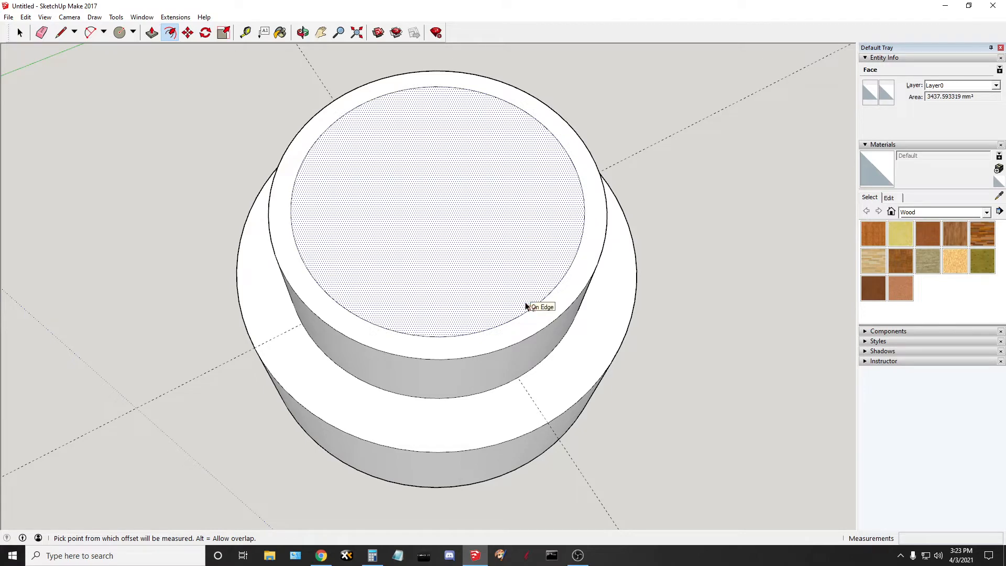
pyautogui.press('Escape')
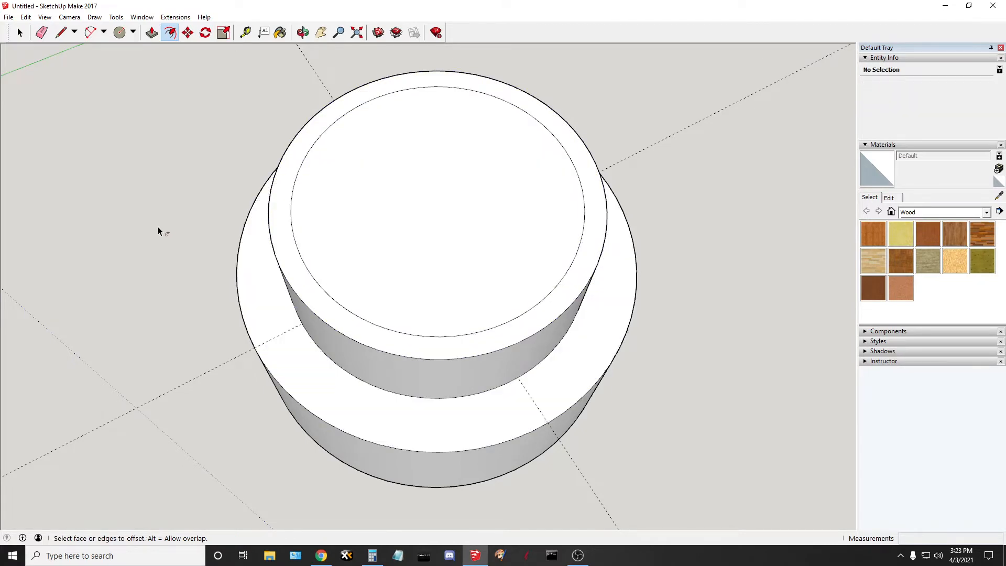
# Undo the inward offset and the 25.4 mm pull of the inner circular face
pyautogui.click(20, 33)
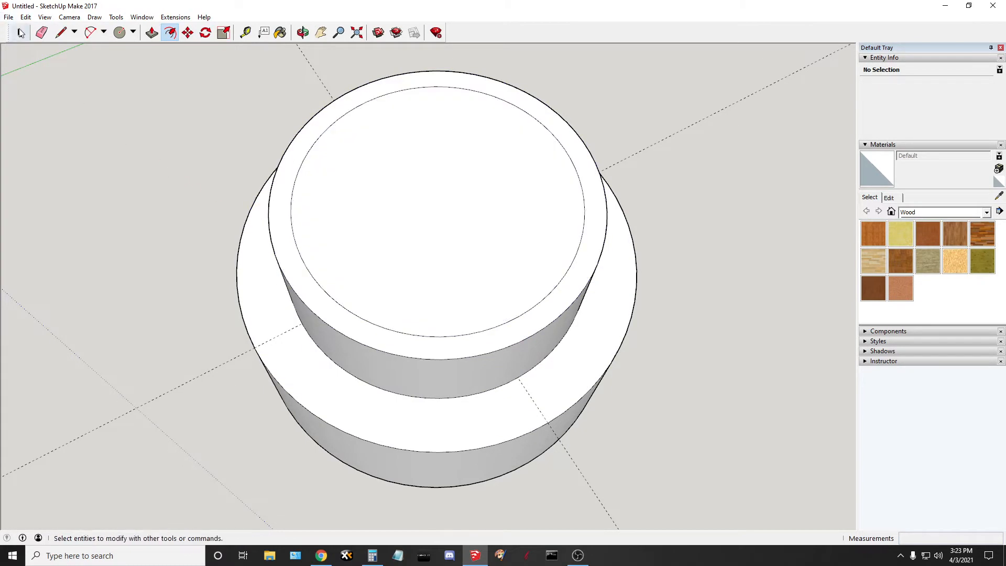
pyautogui.click(26, 17)
pyautogui.click(33, 29)
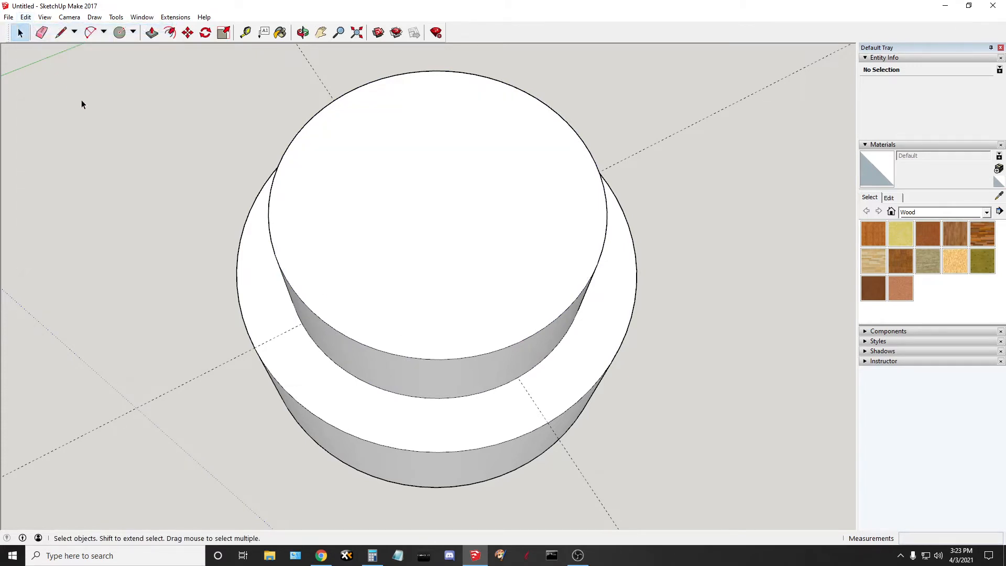
pyautogui.hotkey('ctrl', 'z')
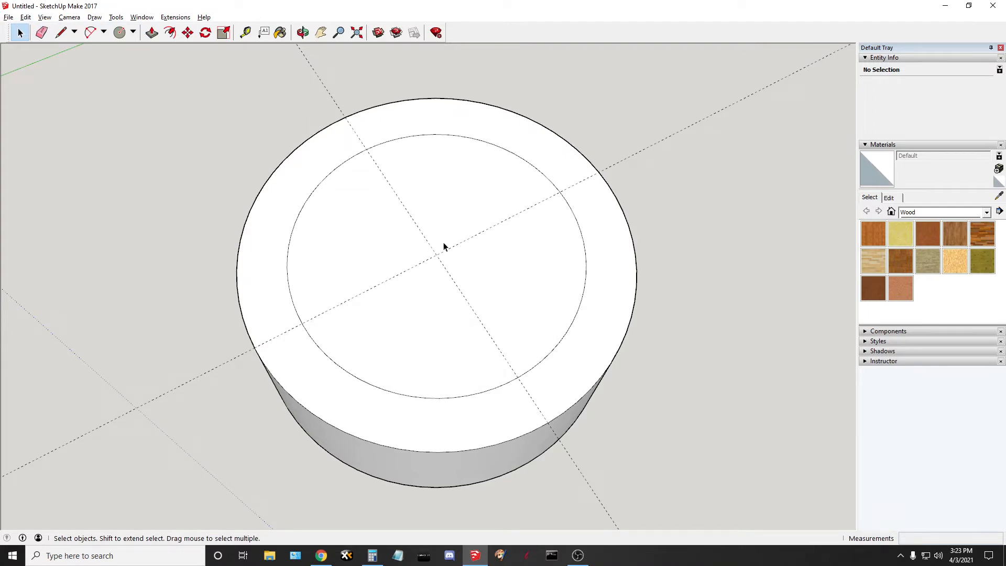
pyautogui.scroll(2, 383, 195)
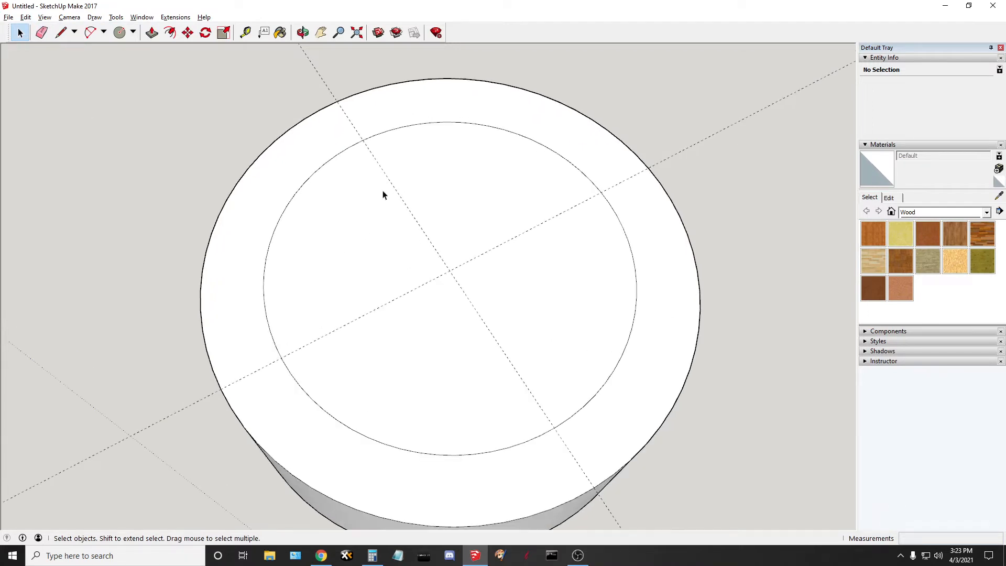
# Offset the 3-inch circle on the cylinder's top face outward by 5.0 mm
pyautogui.click(205, 34)
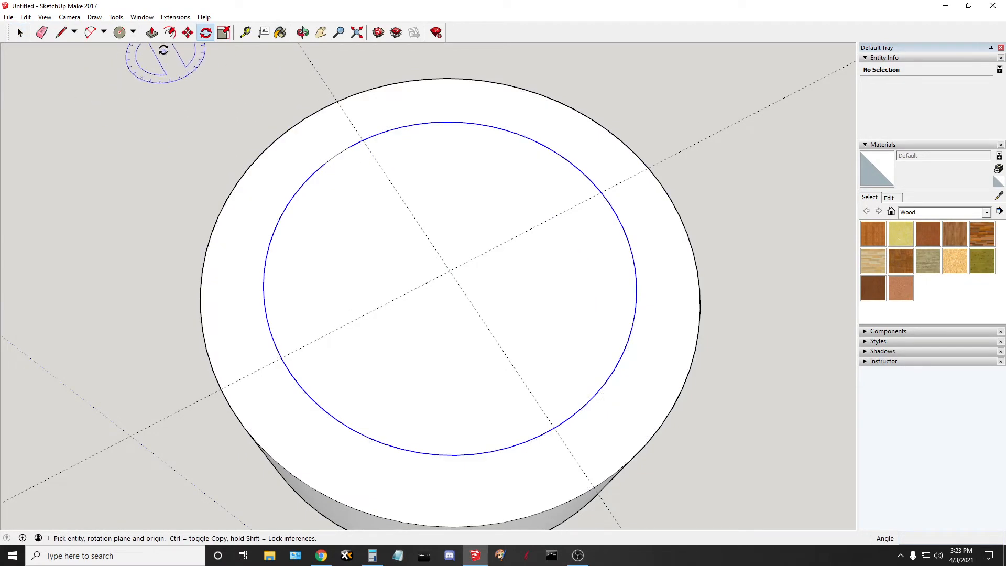
pyautogui.click(170, 33)
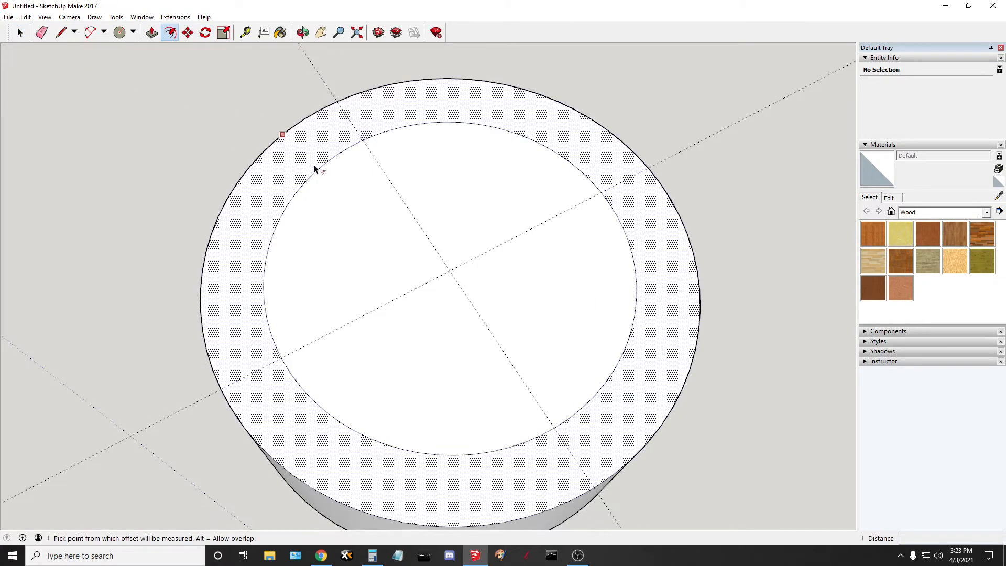
pyautogui.click(288, 200)
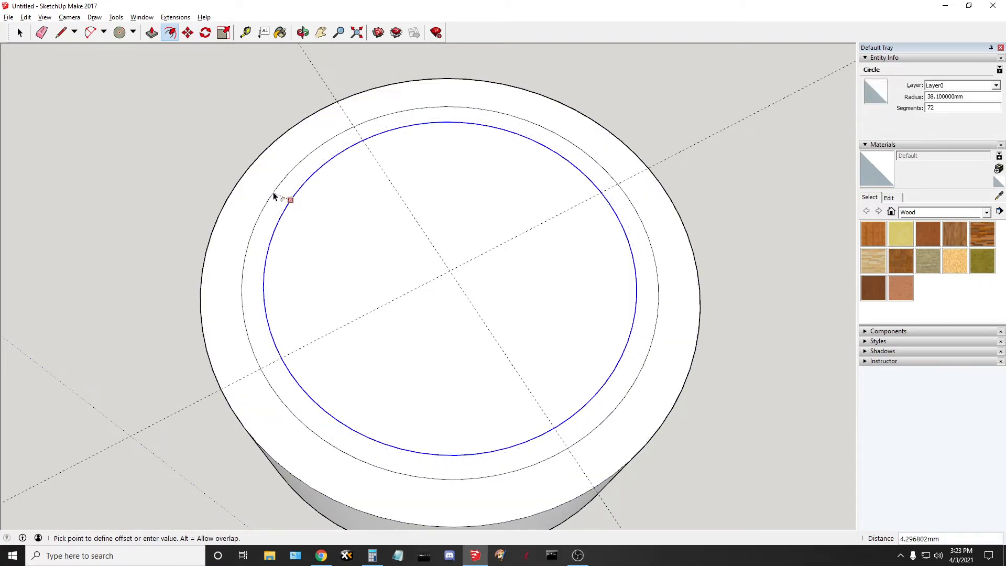
pyautogui.write('5.0')
pyautogui.press('Return')
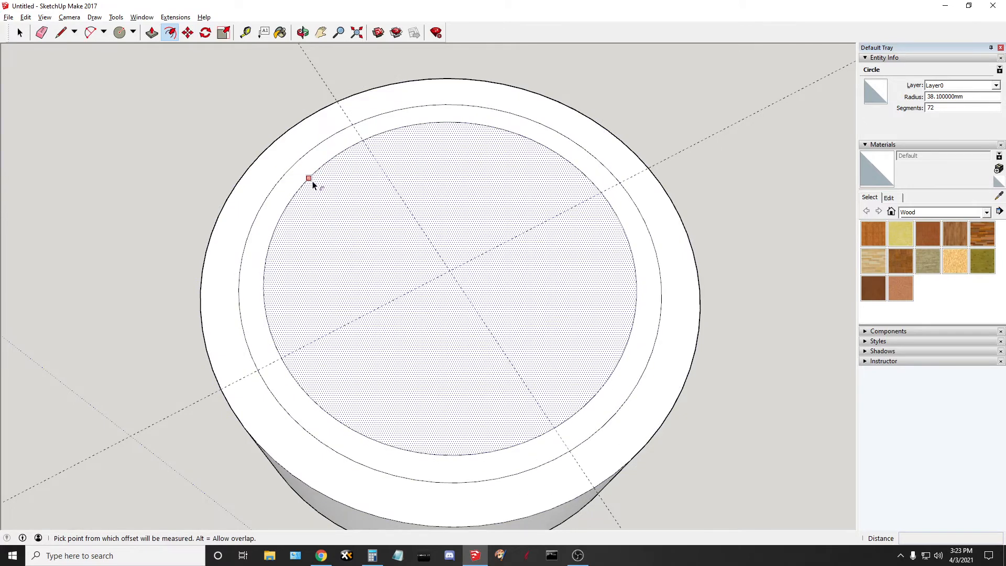
# Delete the original 3-inch circle inside the offset circle on the top face
pyautogui.click(21, 33)
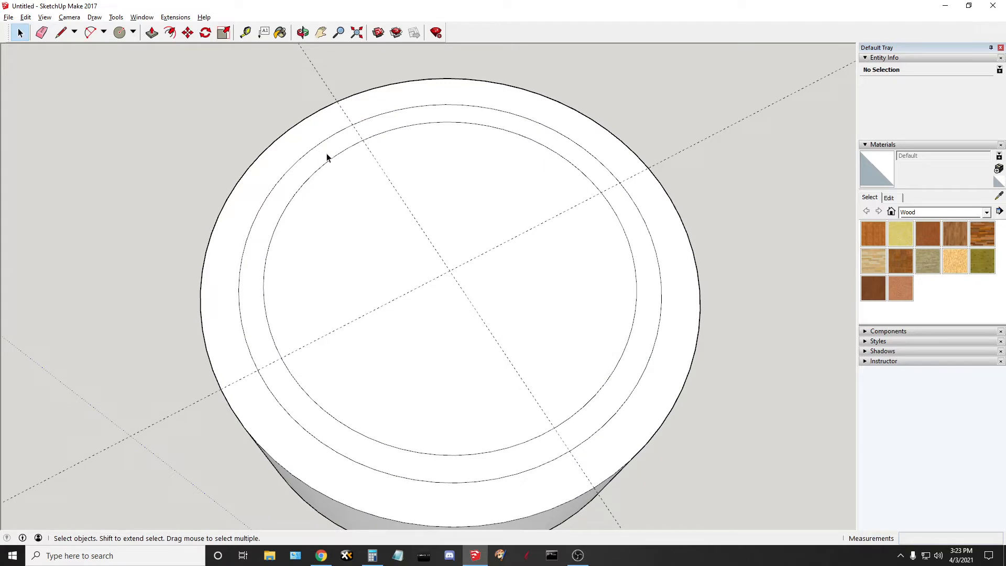
pyautogui.scroll(-5, 337, 142)
pyautogui.scroll(4, 337, 142)
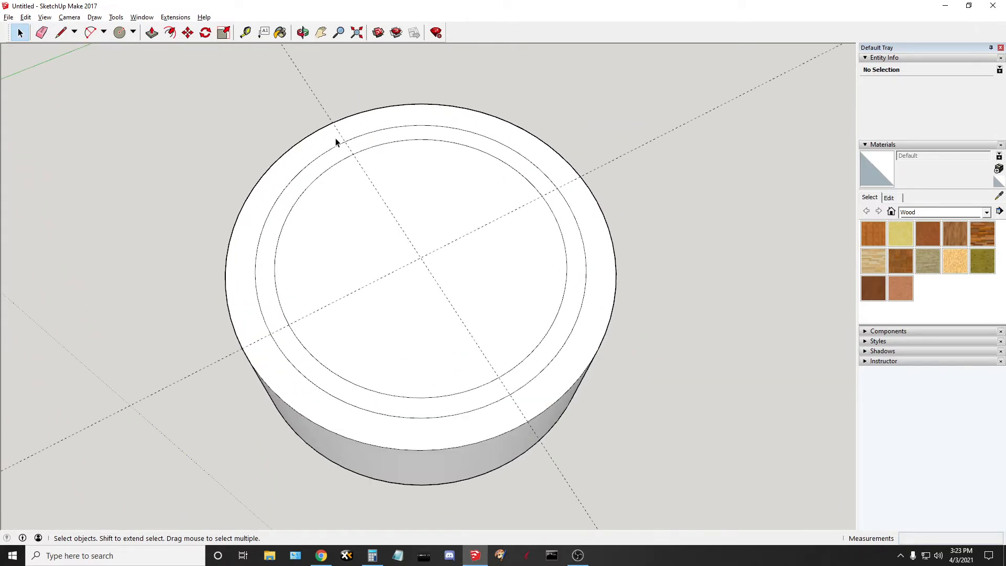
pyautogui.click(329, 170)
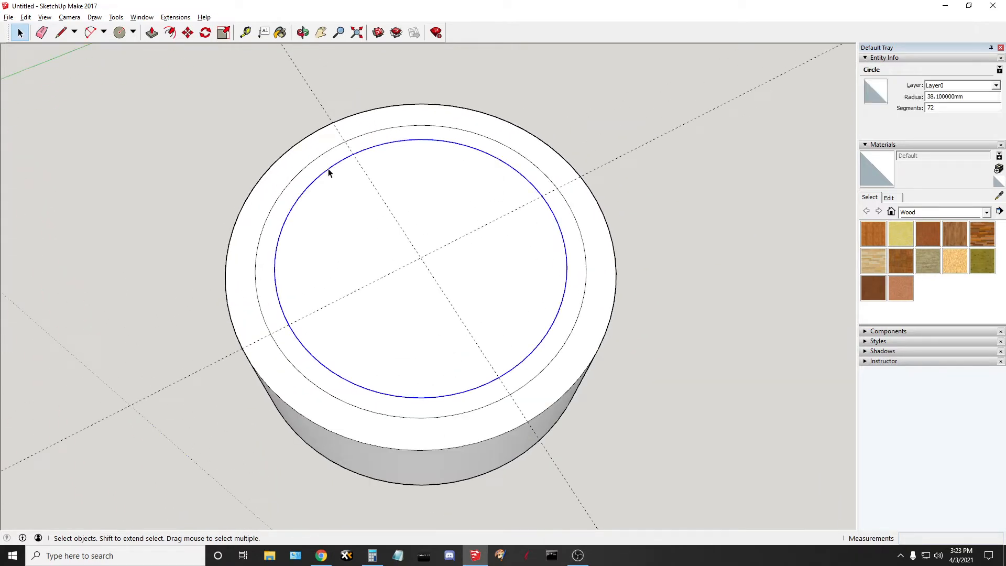
pyautogui.press('Delete')
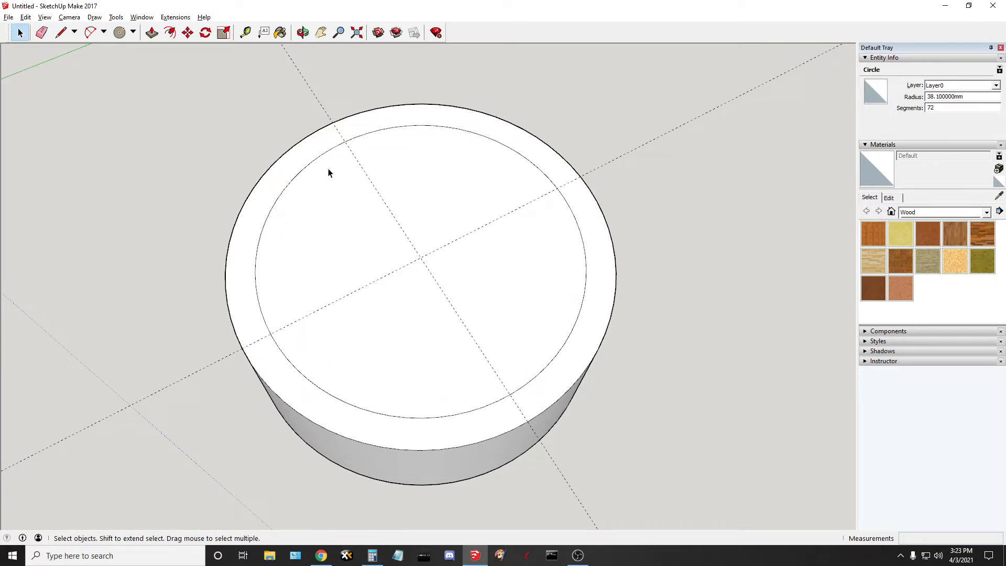
pyautogui.scroll(-3, 329, 172)
pyautogui.scroll(1, 330, 179)
pyautogui.click(151, 33)
pyautogui.moveTo(432, 198); pyautogui.dragTo(431, 195)
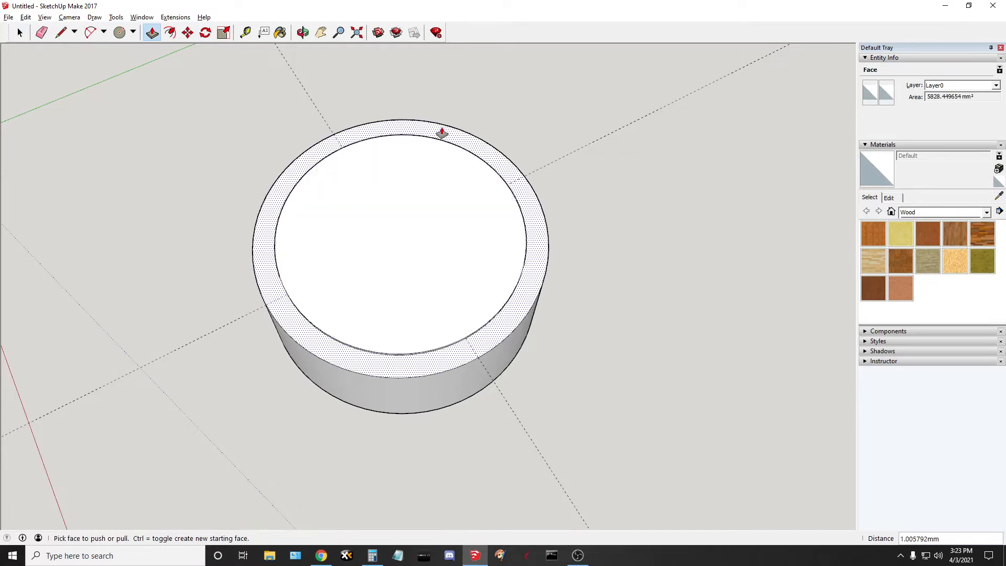
pyautogui.moveTo(452, 239); pyautogui.dragTo(456, 117, button='middle')
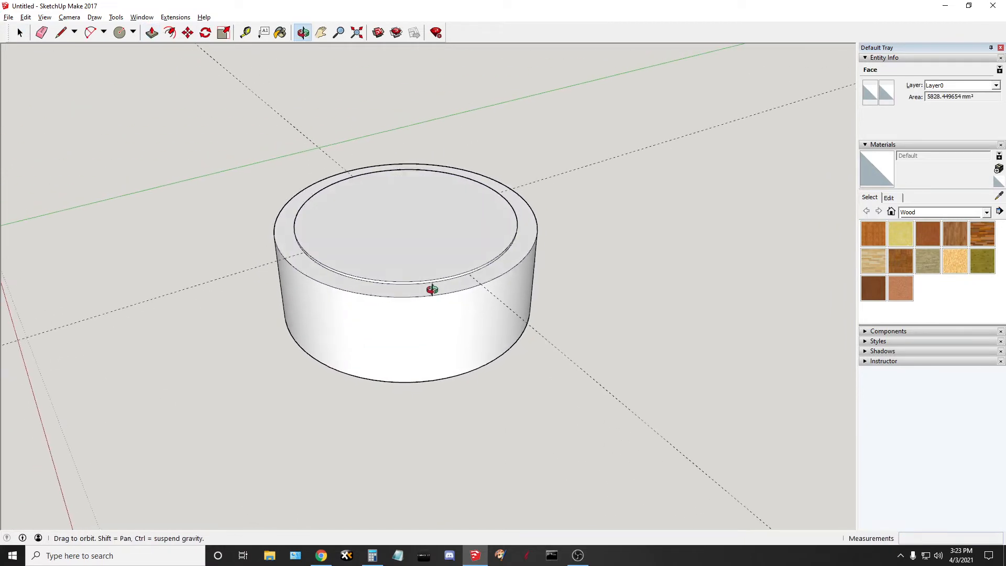
pyautogui.scroll(2, 409, 234)
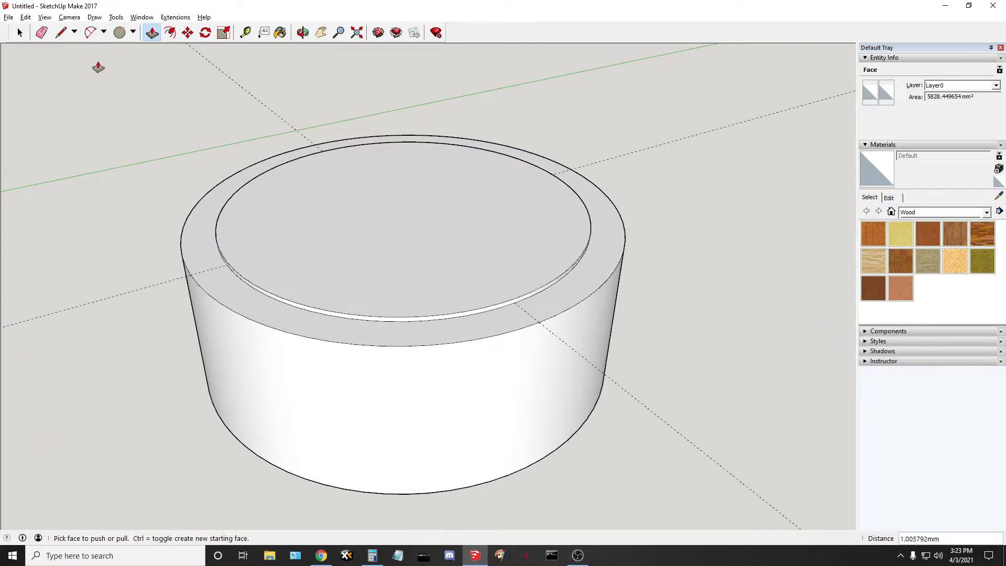
pyautogui.hotkey('ctrl', 'z')
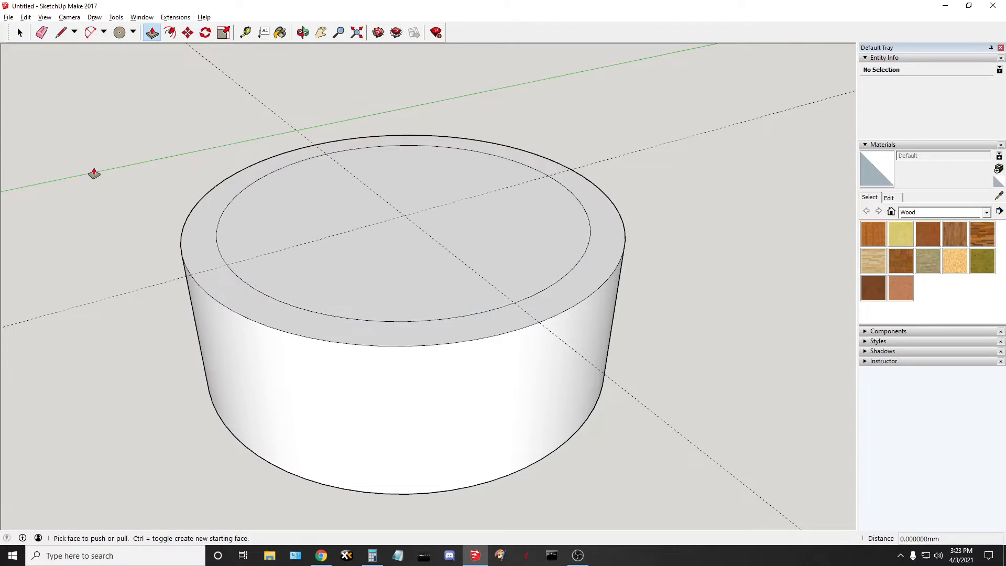
# Pull the circular face inside the offset circle up 25.4 mm to form an upper tier
pyautogui.scroll(-2, 467, 173)
pyautogui.scroll(2, 459, 174)
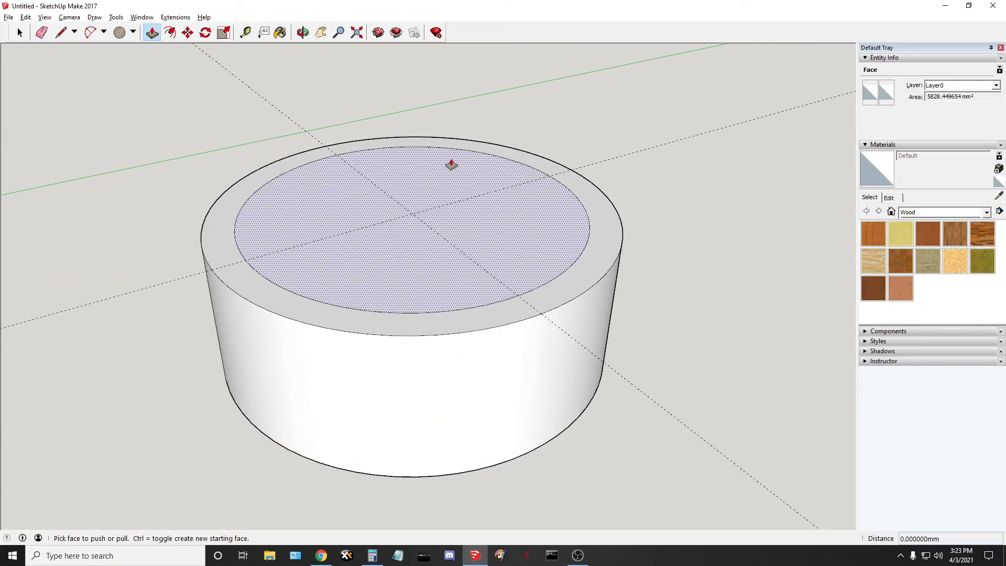
pyautogui.moveTo(495, 231); pyautogui.dragTo(506, 137)
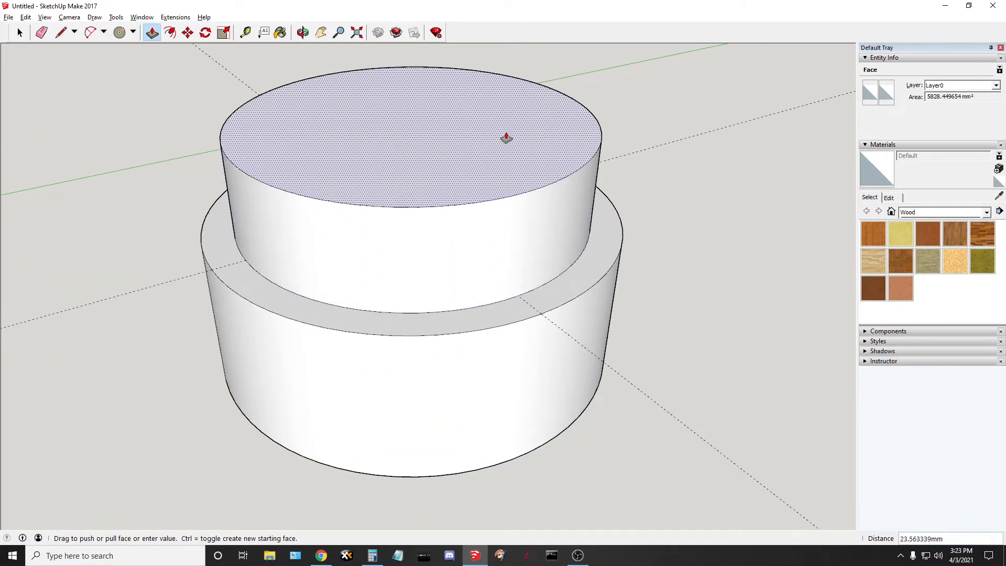
pyautogui.write('25.4')
pyautogui.press('Return')
# Offset the top edge of the raised upper tier inward by 5.0 mm
pyautogui.moveTo(506, 138); pyautogui.dragTo(456, 193, button='middle')
pyautogui.scroll(-5, 443, 110)
pyautogui.scroll(4, 487, 149)
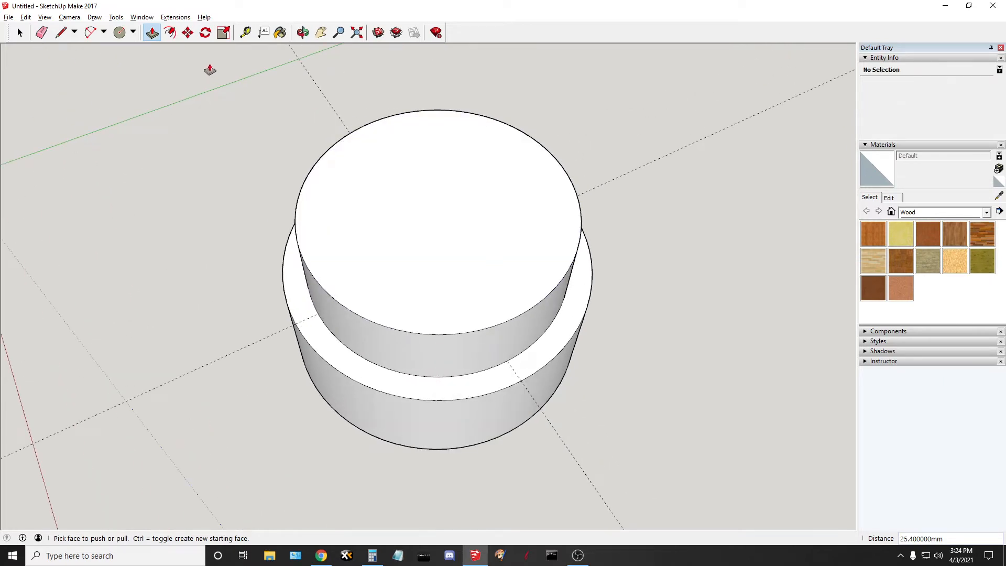
pyautogui.click(170, 33)
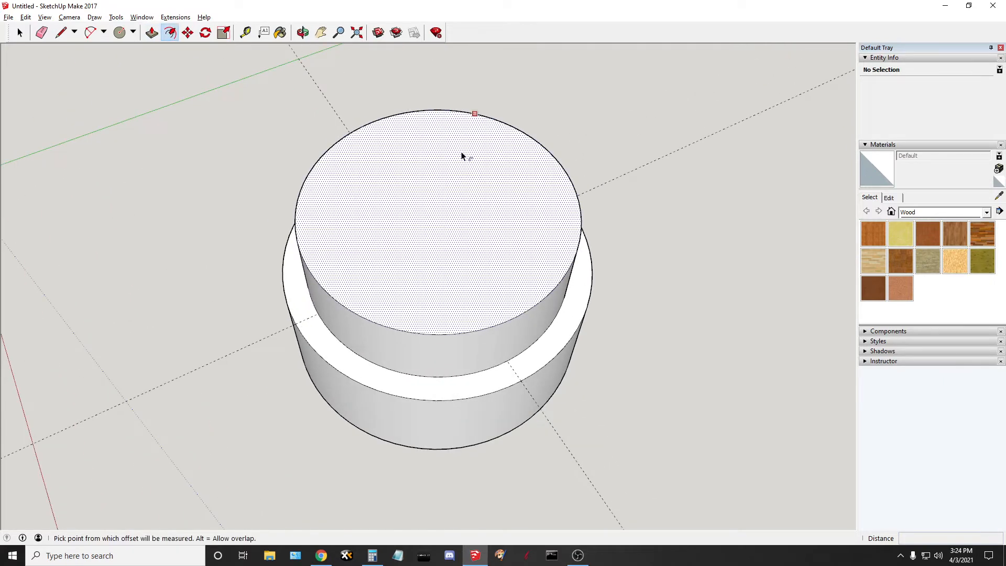
pyautogui.scroll(2, 461, 155)
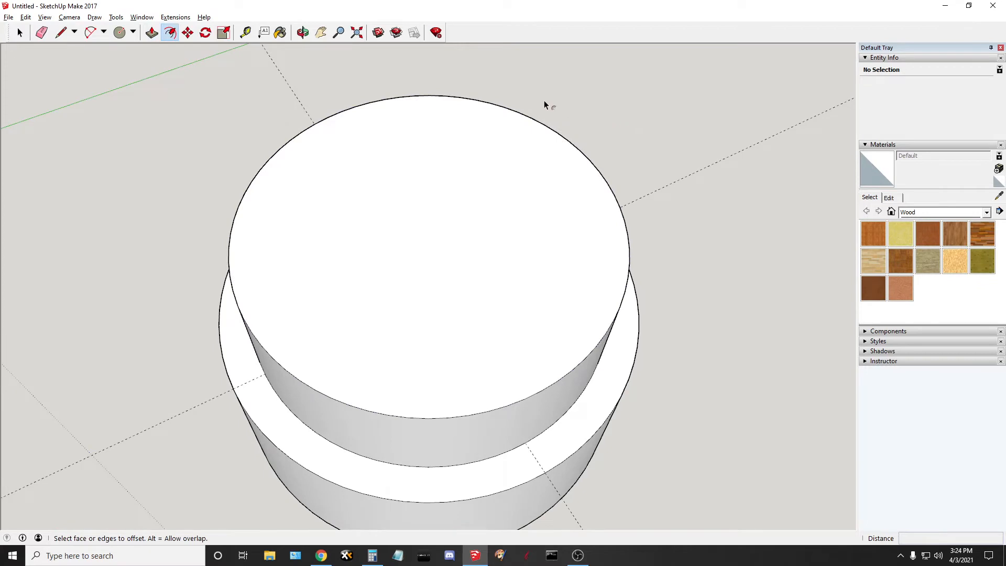
pyautogui.click(532, 116)
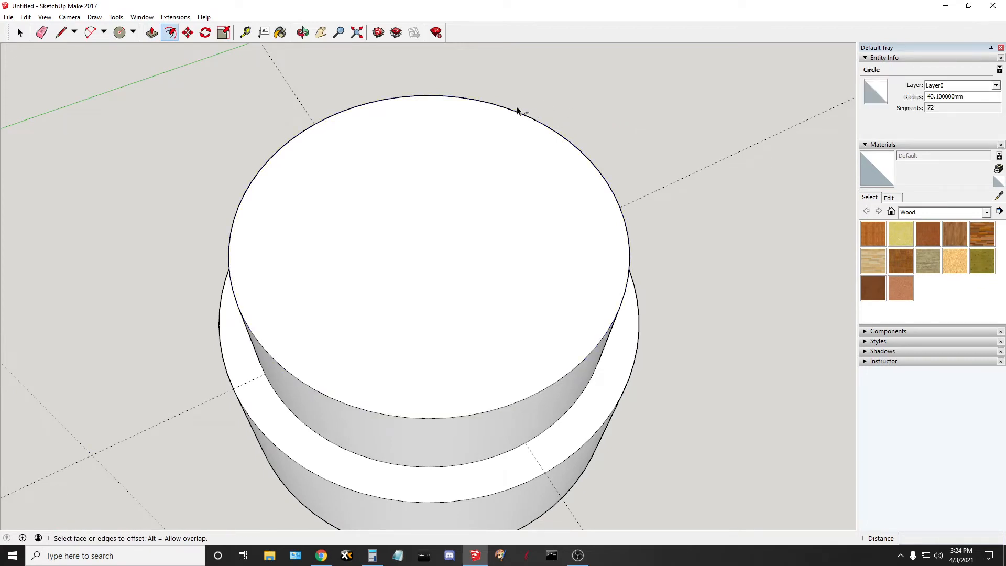
pyautogui.click(517, 112)
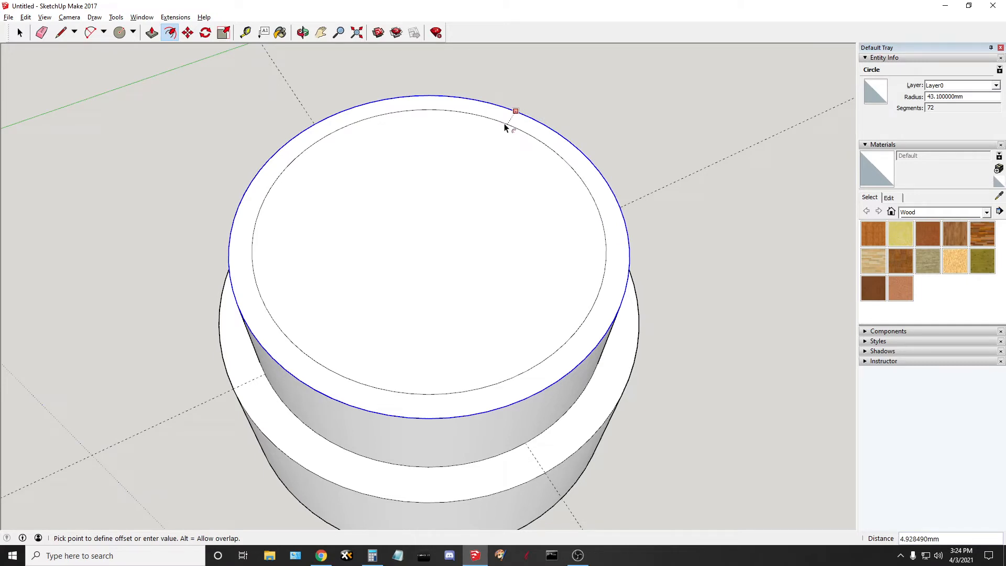
pyautogui.write('5.0')
pyautogui.press('Return')
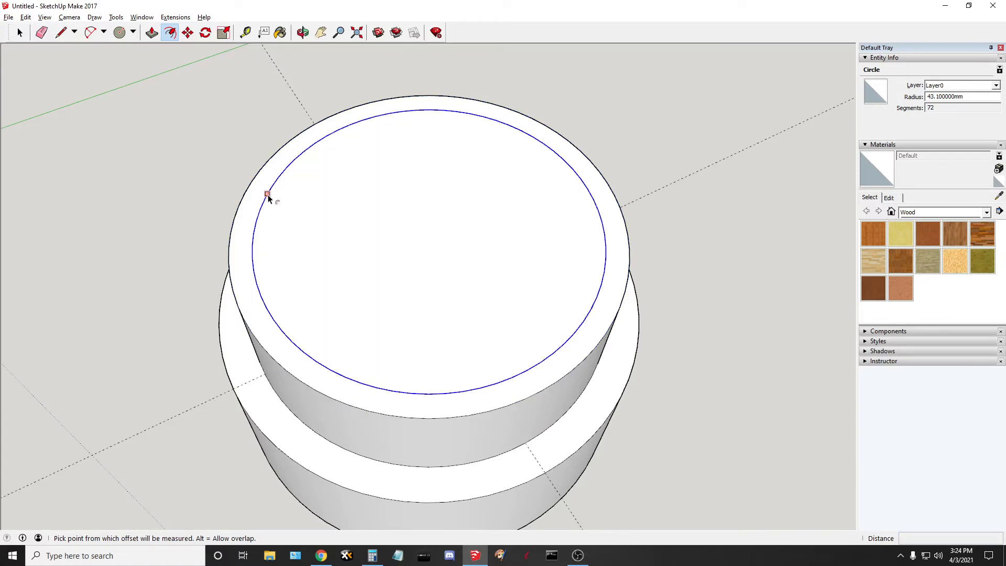
# Measure with the Tape Measure from the edge of the inset circle towards the middle of the top face
pyautogui.click(20, 33)
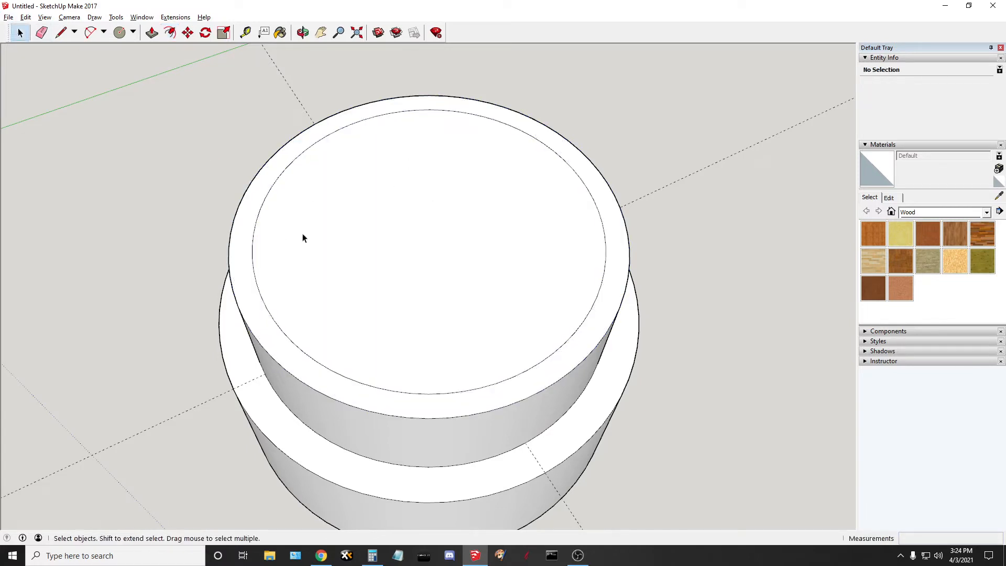
pyautogui.click(245, 32)
pyautogui.click(316, 361)
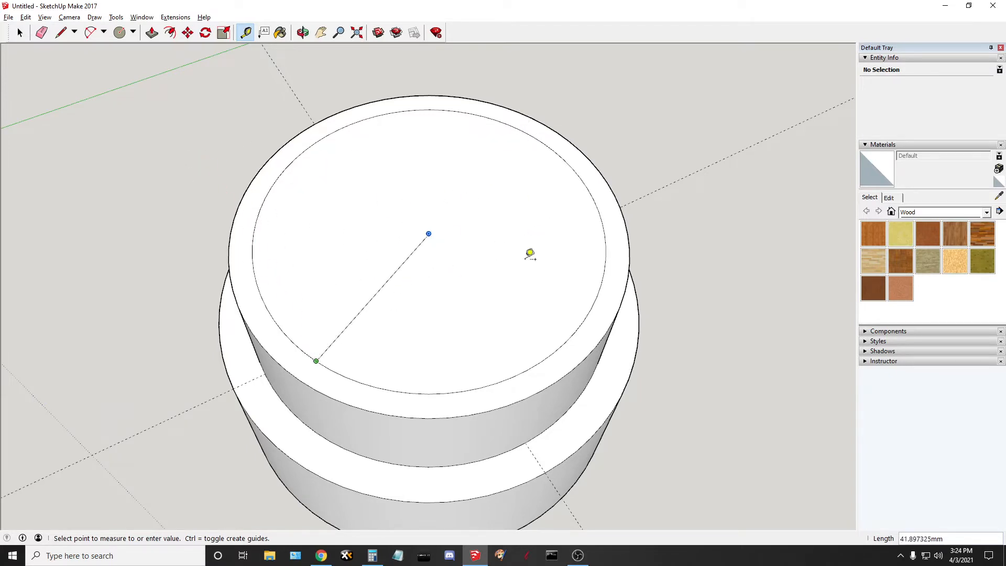
pyautogui.click(468, 243)
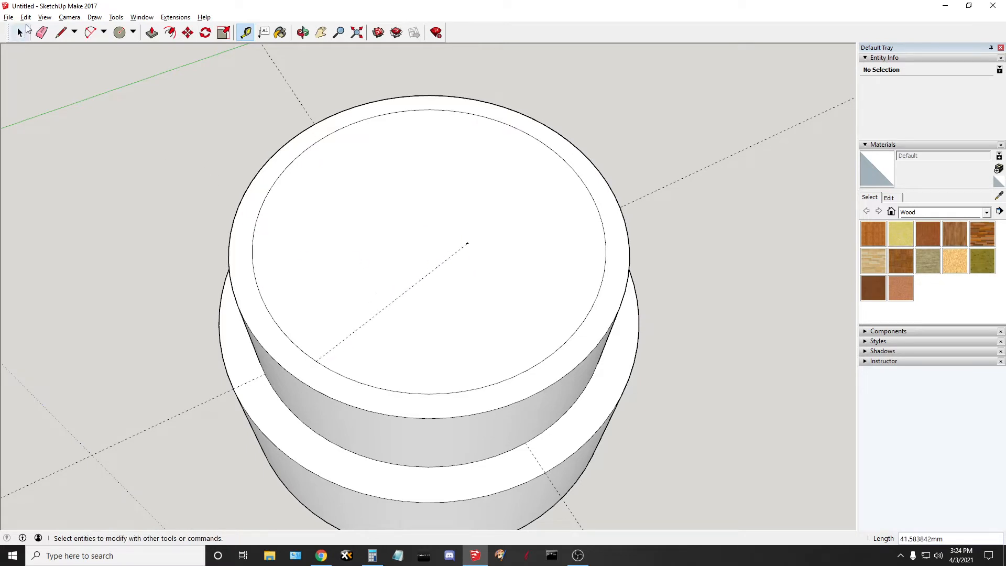
# Delete all guides from the model
pyautogui.click(26, 18)
pyautogui.click(55, 113)
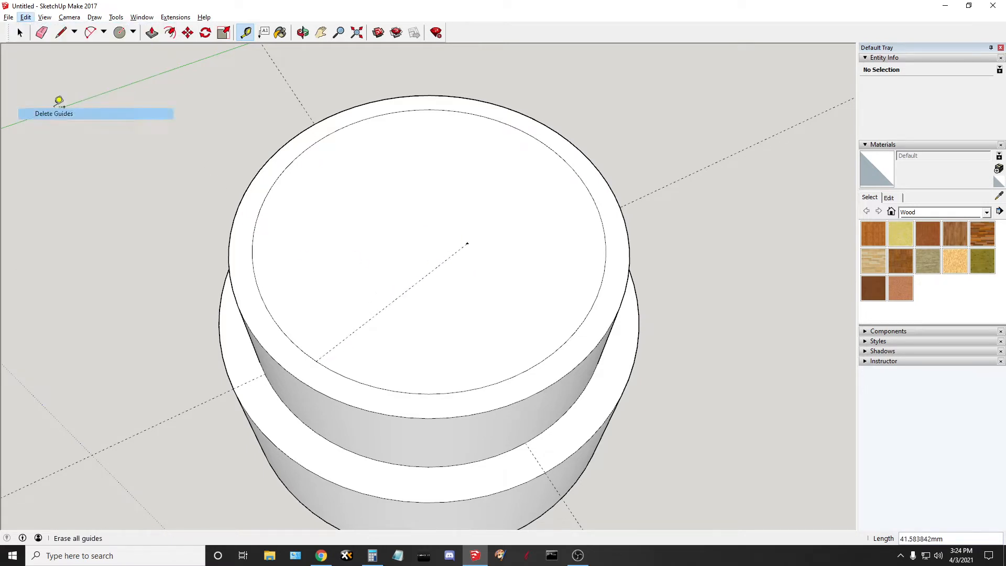
pyautogui.click(119, 93)
pyautogui.click(38, 77)
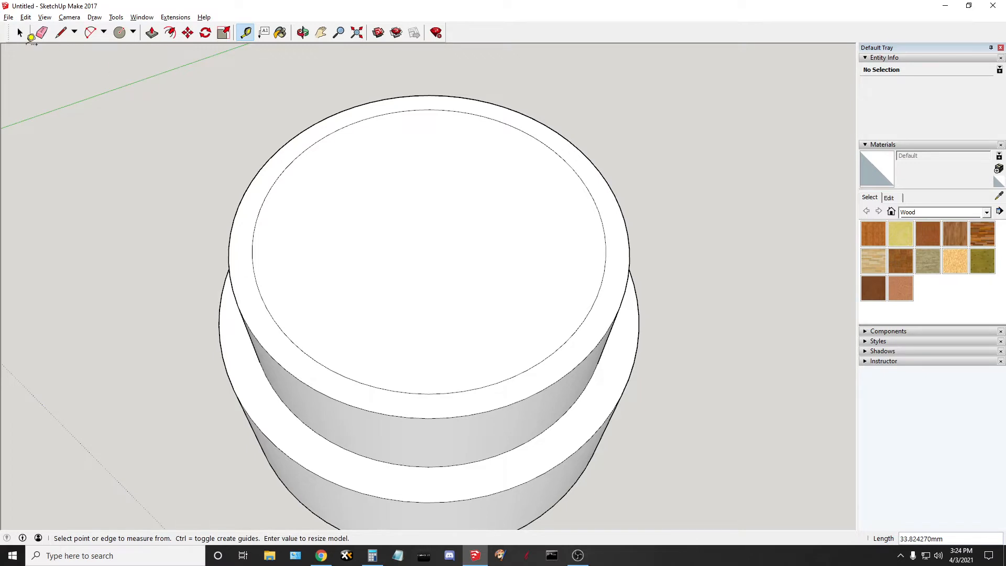
# Switch to Calculator and add 25.4 to 38.1 to get the combined height of both tiers
pyautogui.click(20, 33)
pyautogui.scroll(-3, 159, 159)
pyautogui.scroll(3, 158, 159)
pyautogui.scroll(-1, 474, 307)
pyautogui.moveTo(473, 307); pyautogui.dragTo(475, 458, button='middle')
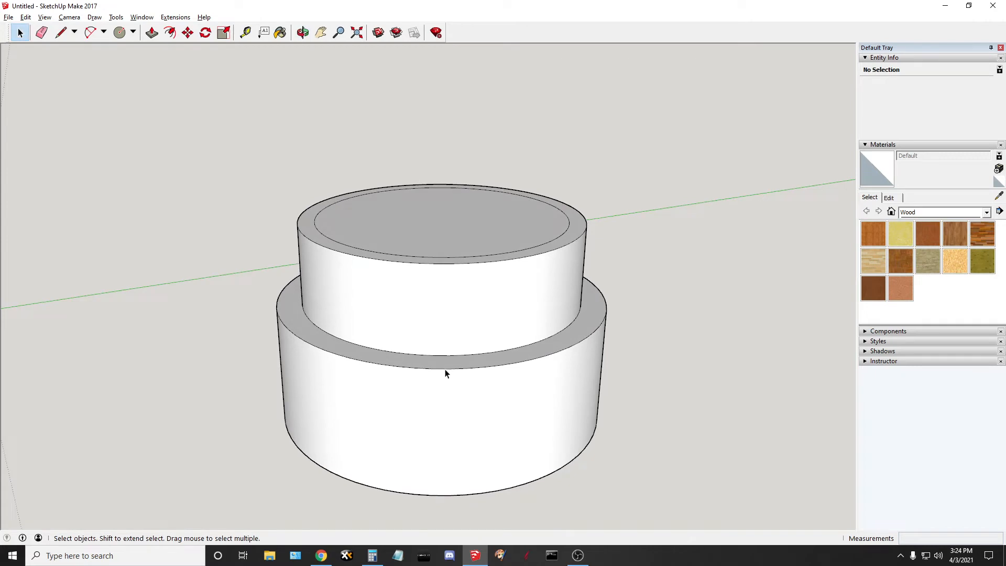
pyautogui.click(372, 555)
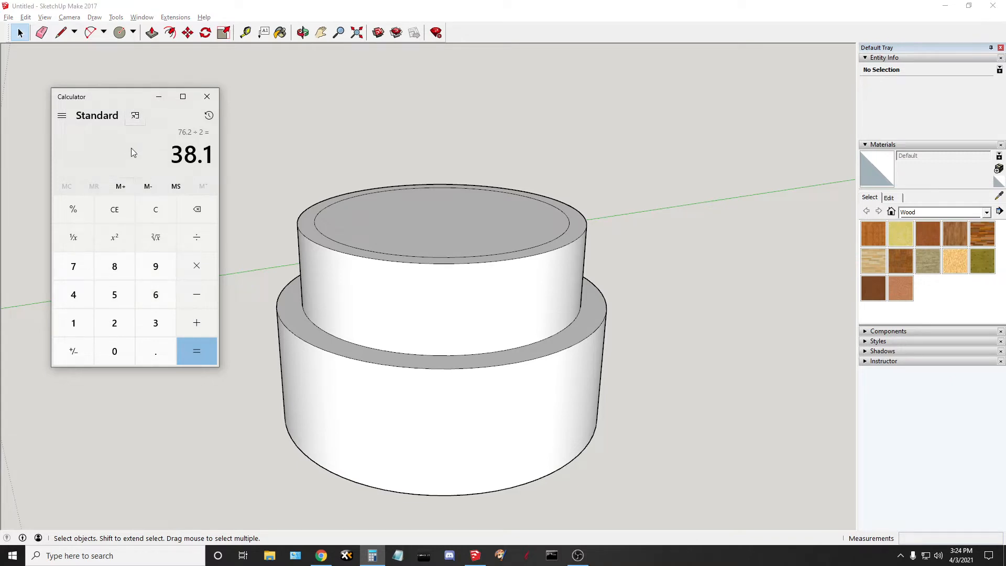
pyautogui.write('+ 25.')
pyautogui.write('4')
pyautogui.press('Return')
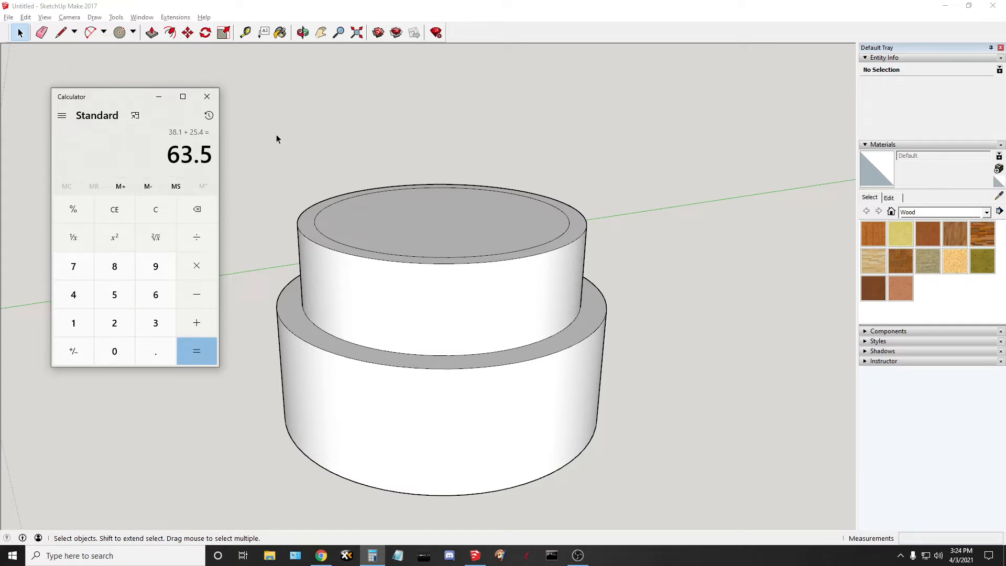
# Switch back to SketchUp and push the inner circular face down 63.5 mm through both tiers to cut a through hole
pyautogui.click(344, 124)
pyautogui.moveTo(411, 122)
pyautogui.mouseDown(button='middle')
pyautogui.moveTo(405, 305)
pyautogui.moveTo(454, 286)
pyautogui.moveTo(458, 267)
pyautogui.mouseUp(button='middle')
pyautogui.scroll(5, 455, 255)
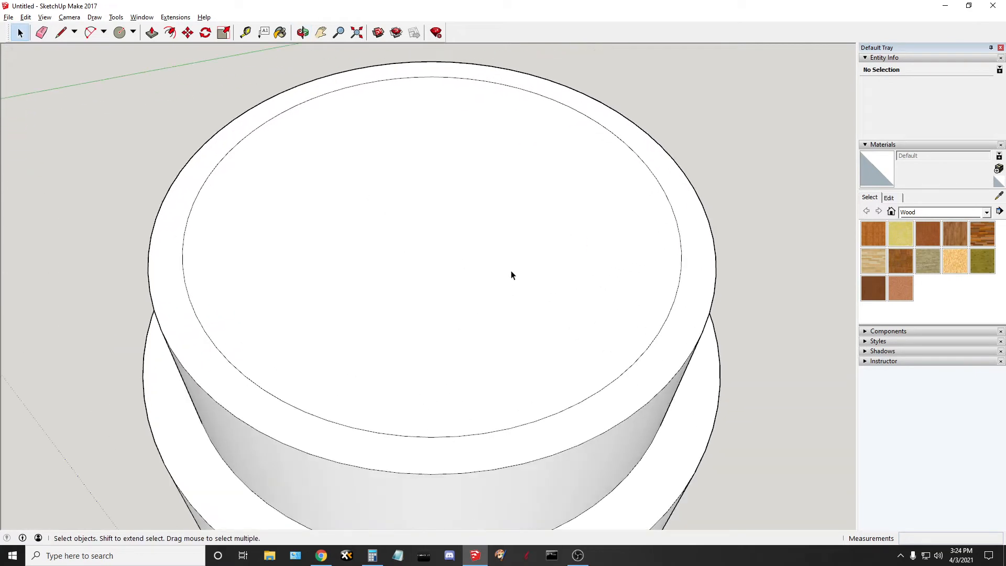
pyautogui.click(152, 32)
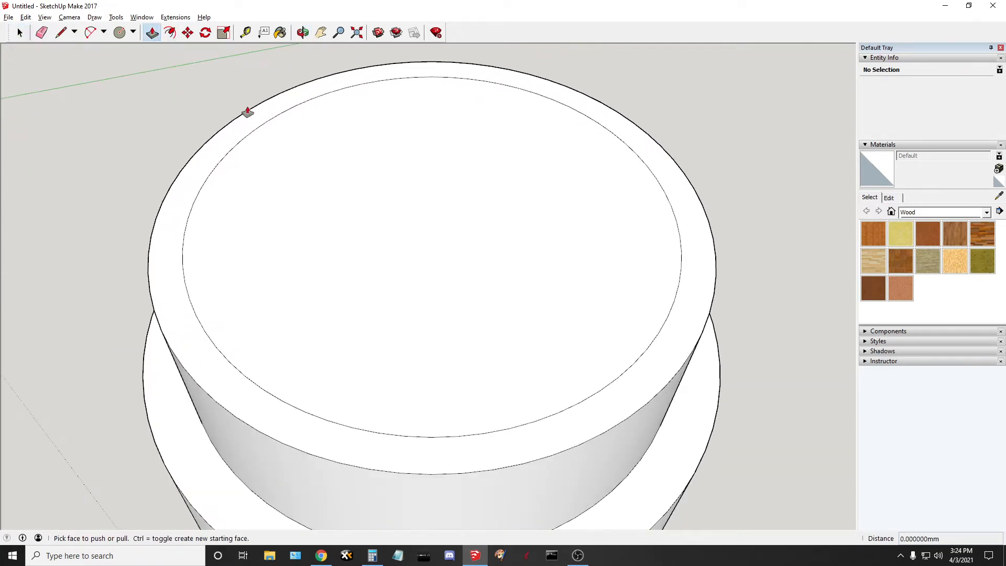
pyautogui.moveTo(501, 101); pyautogui.dragTo(482, 343)
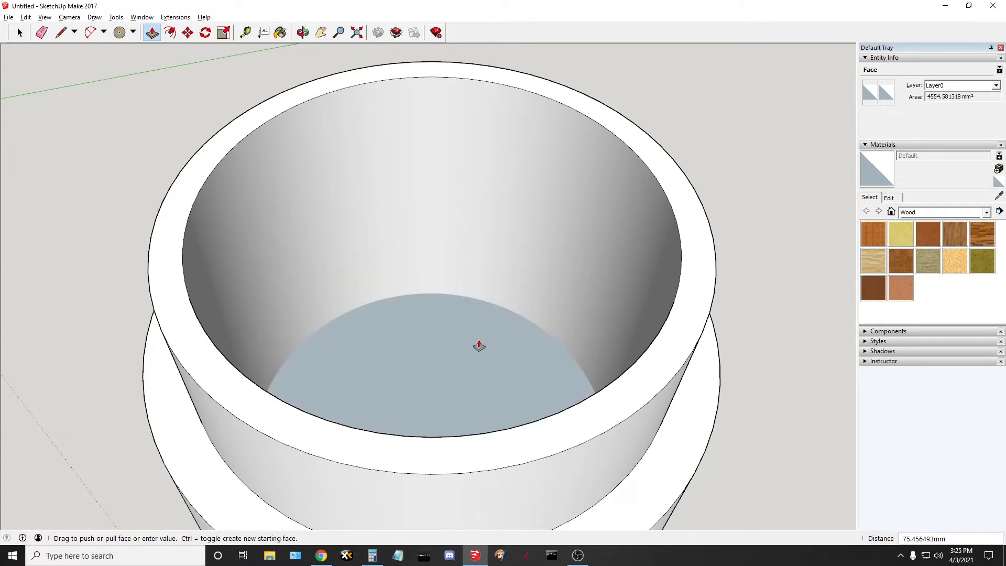
pyautogui.moveTo(479, 346)
pyautogui.mouseDown()
pyautogui.moveTo(472, 337)
pyautogui.moveTo(492, 283)
pyautogui.moveTo(469, 330)
pyautogui.mouseUp()
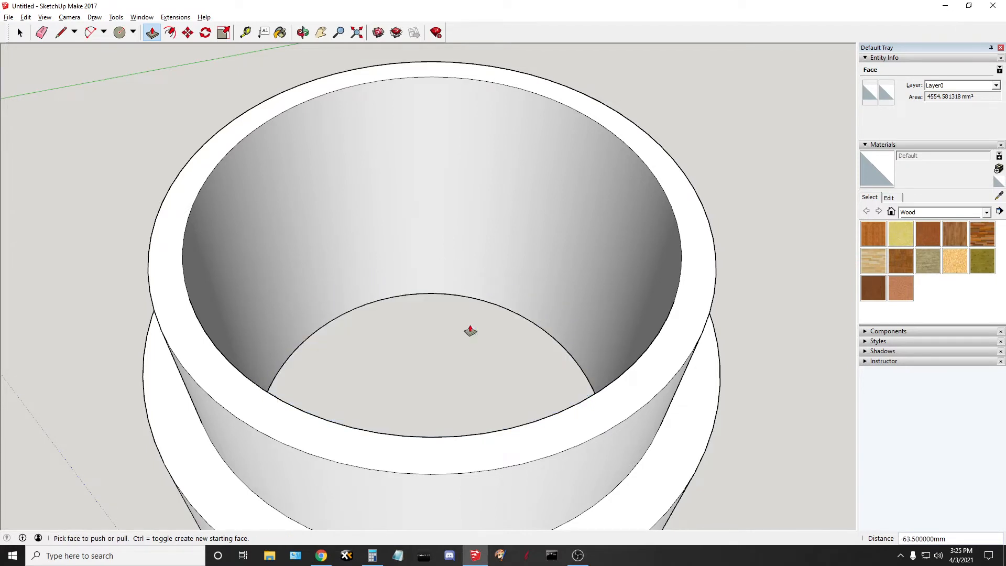
# Examine the through hole from the underside and from above
pyautogui.moveTo(497, 352); pyautogui.dragTo(544, 412, button='middle')
pyautogui.moveTo(530, 449); pyautogui.dragTo(555, 207, button='middle')
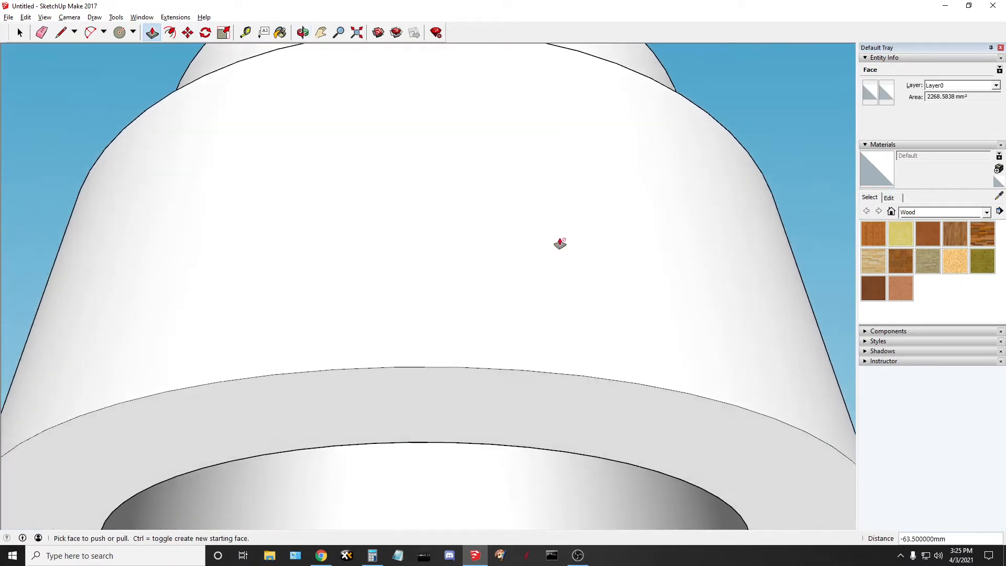
pyautogui.scroll(-4, 554, 209)
pyautogui.scroll(2, 546, 364)
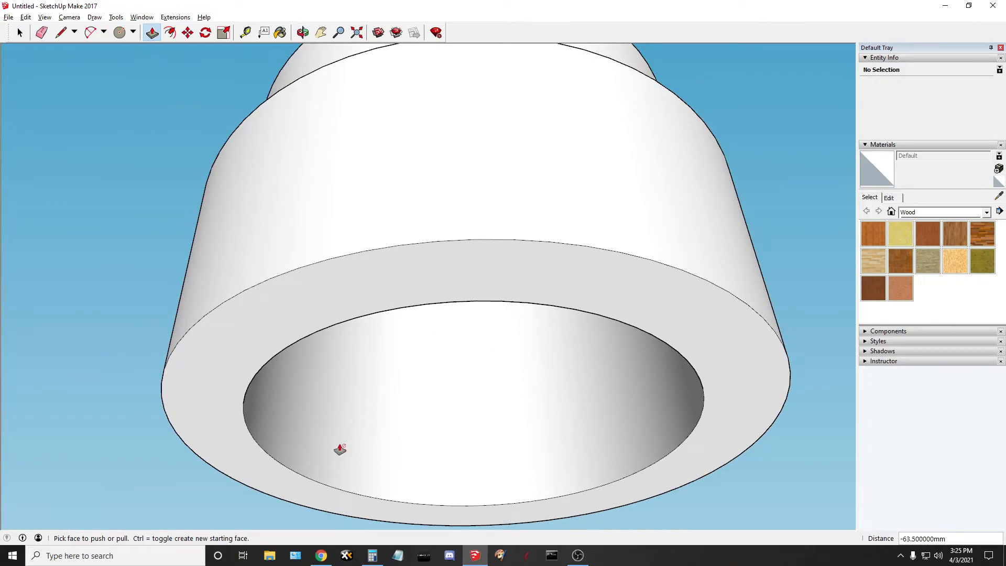
pyautogui.moveTo(587, 310); pyautogui.dragTo(612, 403, button='middle')
pyautogui.scroll(-3, 612, 402)
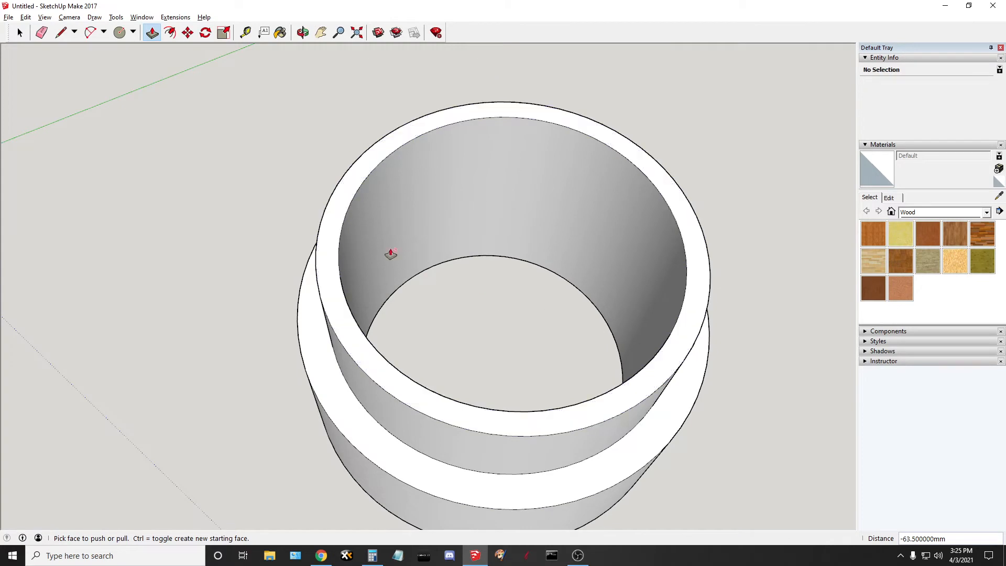
# Undo the last through-hole cut so the inner circular face closes the top again
pyautogui.moveTo(634, 242); pyautogui.dragTo(460, 215, button='middle')
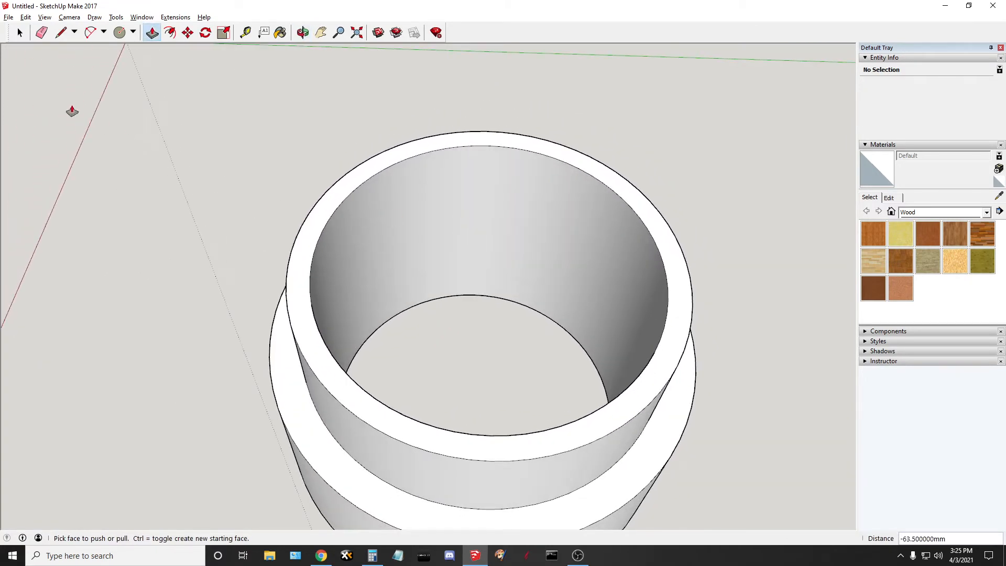
pyautogui.click(20, 32)
pyautogui.moveTo(494, 345); pyautogui.dragTo(503, 273, button='middle')
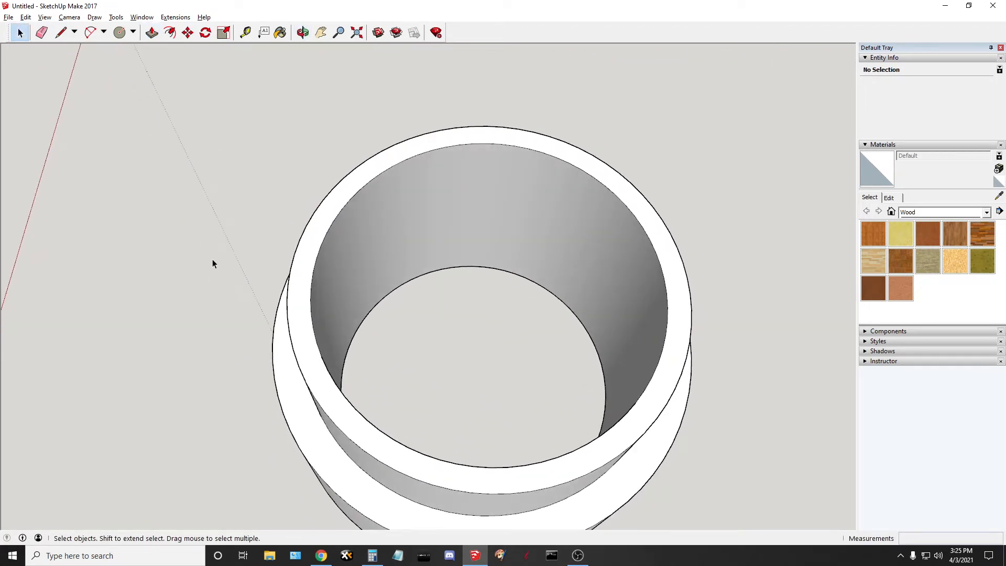
pyautogui.hotkey('ctrl', 'z')
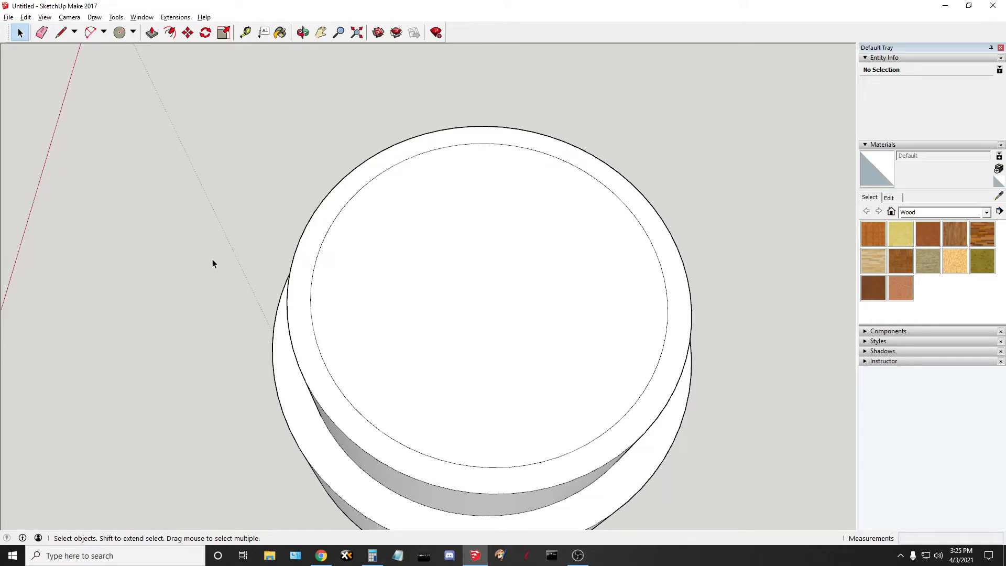
pyautogui.moveTo(466, 409); pyautogui.dragTo(399, 508, button='middle')
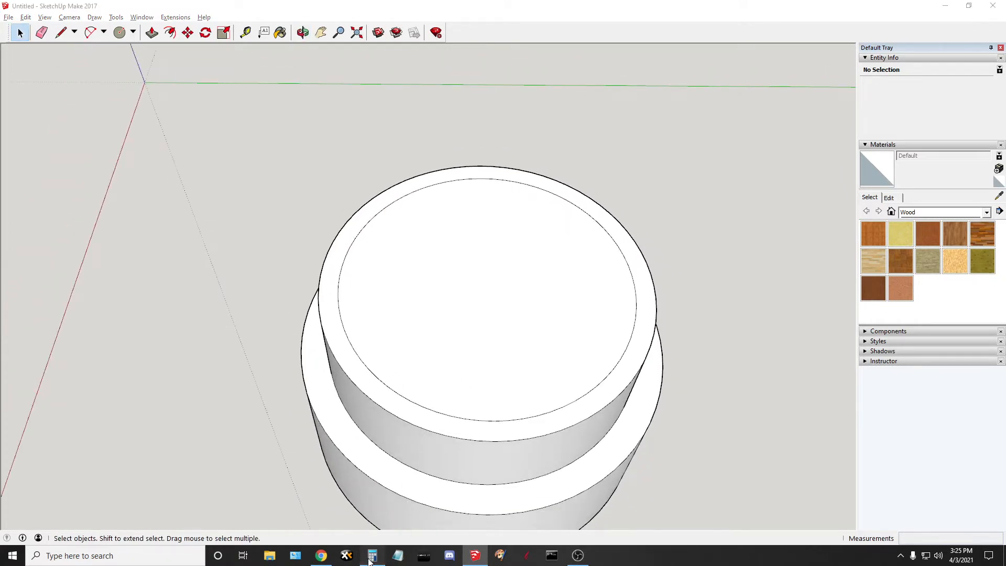
# Check the combined height in Calculator, return to SketchUp and push the inner circular face down 63.5 mm through both tiers
pyautogui.click(373, 555)
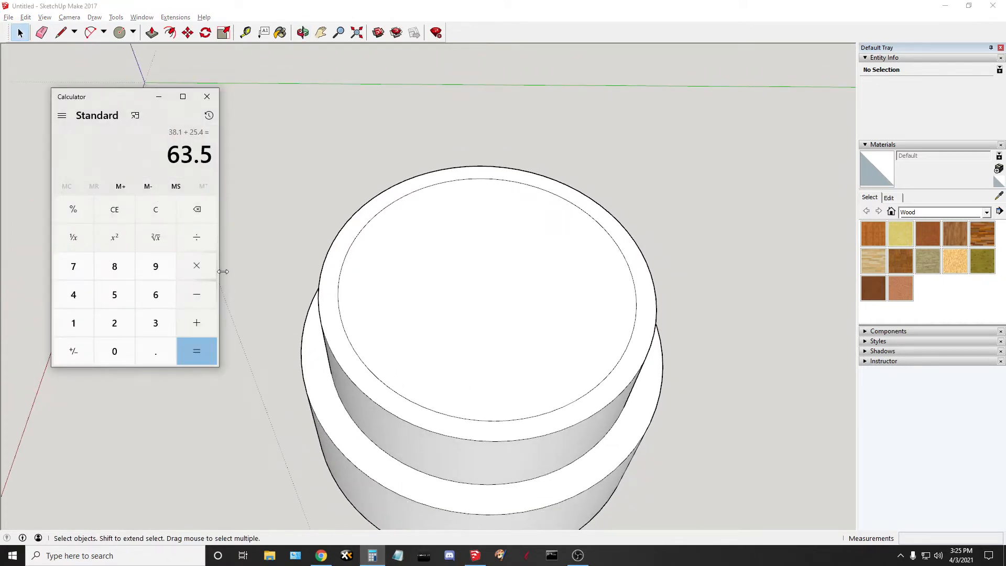
pyautogui.click(304, 170)
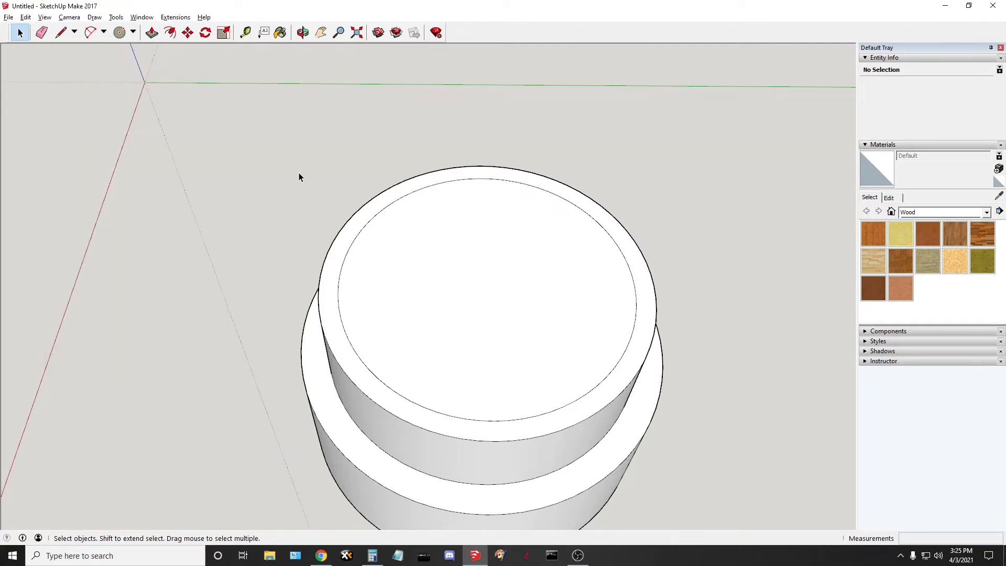
pyautogui.click(152, 32)
pyautogui.click(542, 213)
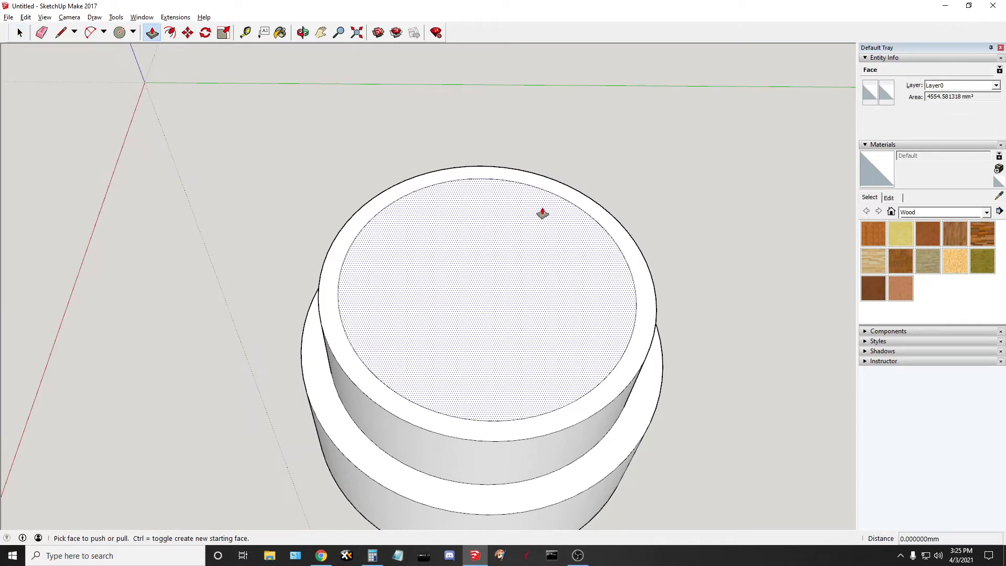
pyautogui.write('63.')
pyautogui.press('Return')
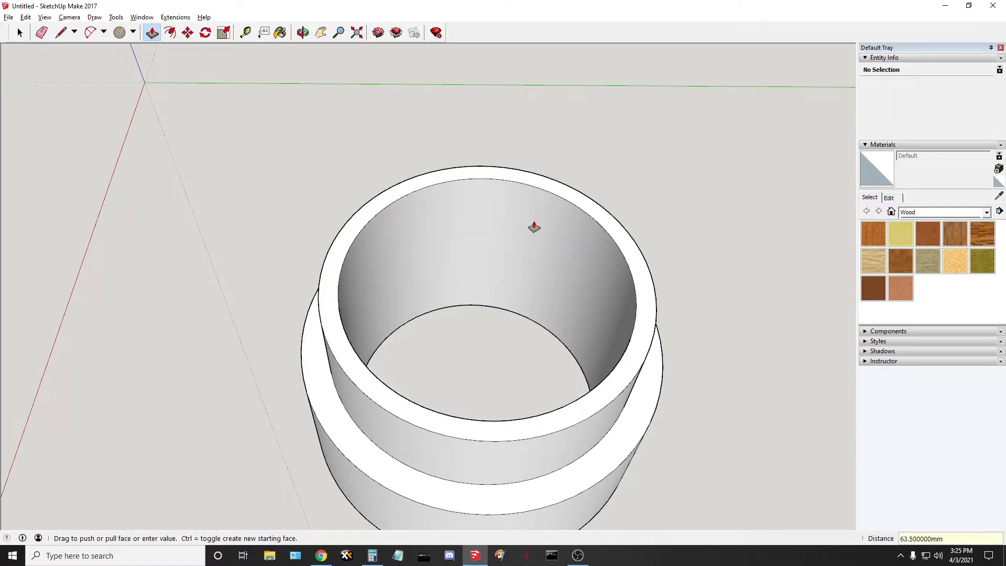
pyautogui.moveTo(574, 356); pyautogui.dragTo(449, 478, button='middle')
pyautogui.moveTo(678, 524); pyautogui.dragTo(238, 287, button='middle')
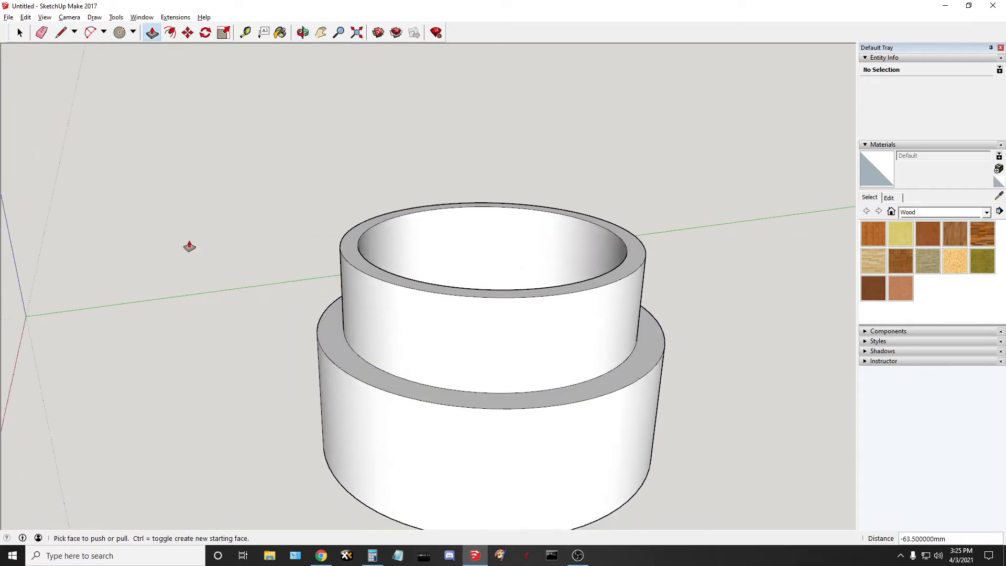
# Start saving the model, create a folder named CNC Parts in Documents and open it
pyautogui.click(8, 16)
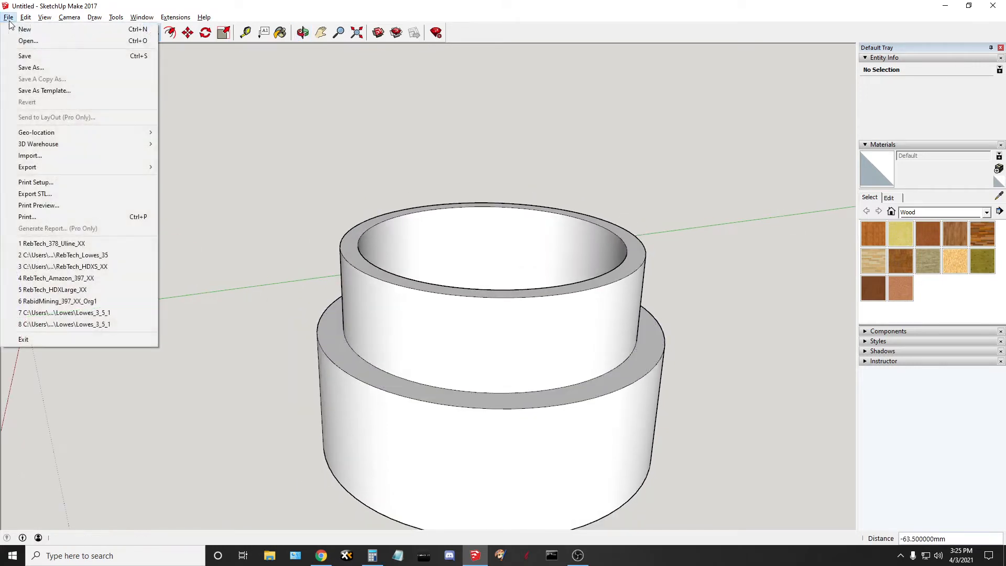
pyautogui.click(21, 56)
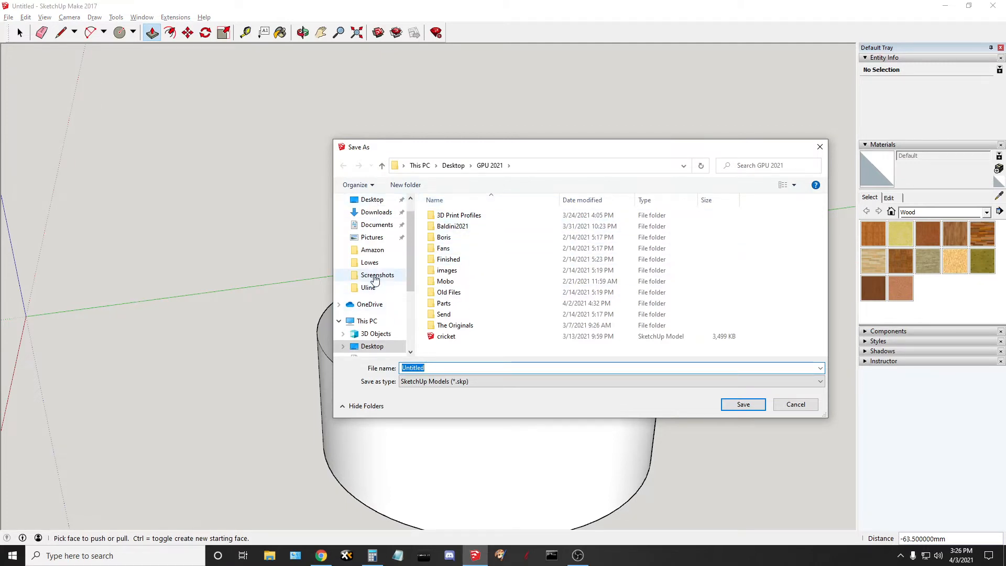
pyautogui.click(371, 227)
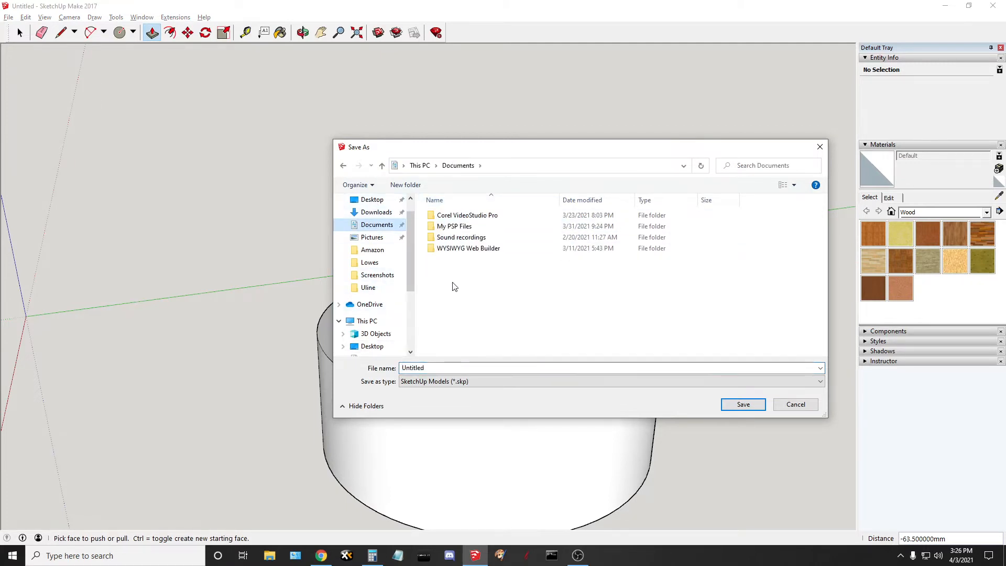
pyautogui.click(405, 184)
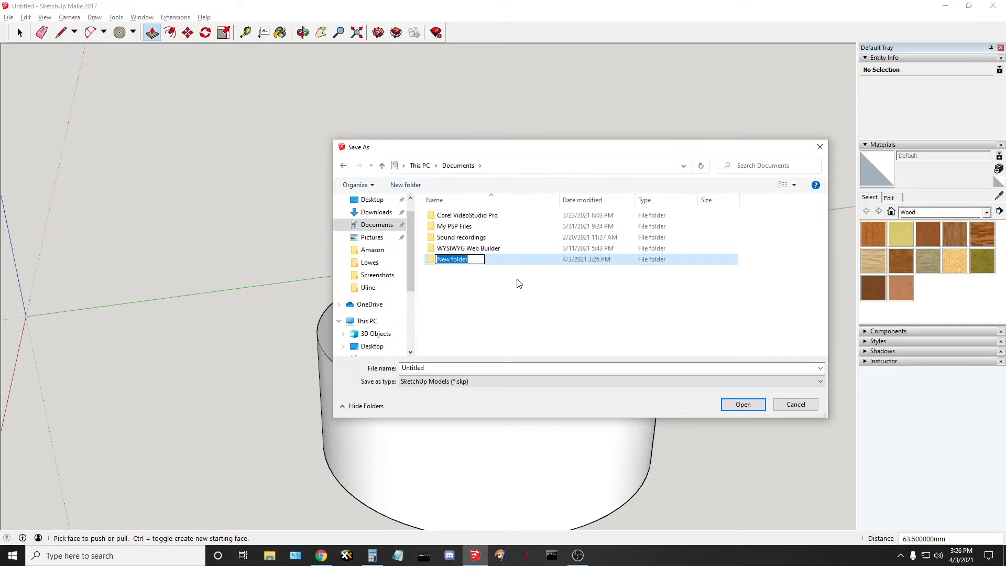
pyautogui.write('CNC Pa')
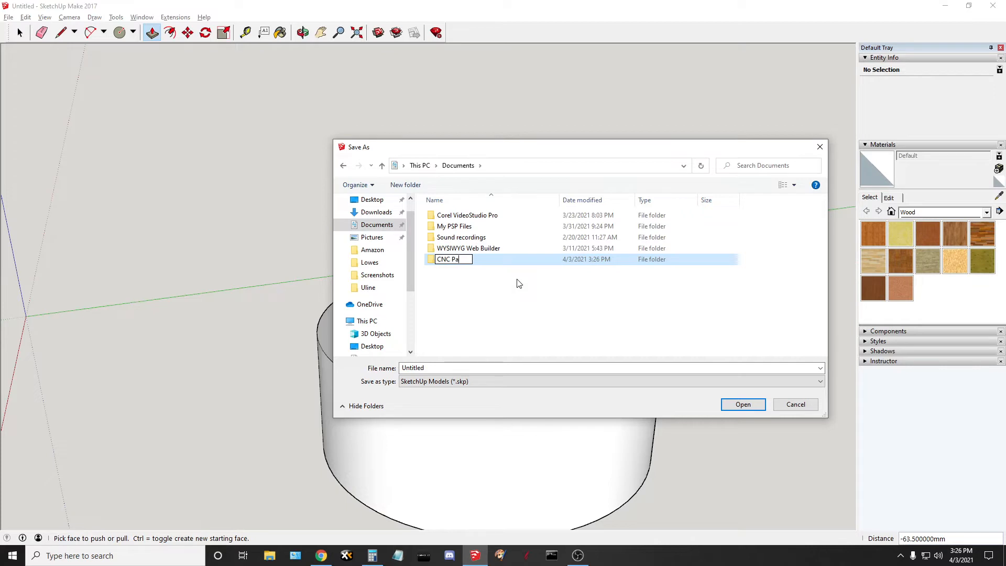
pyautogui.write('rts')
pyautogui.press('Return')
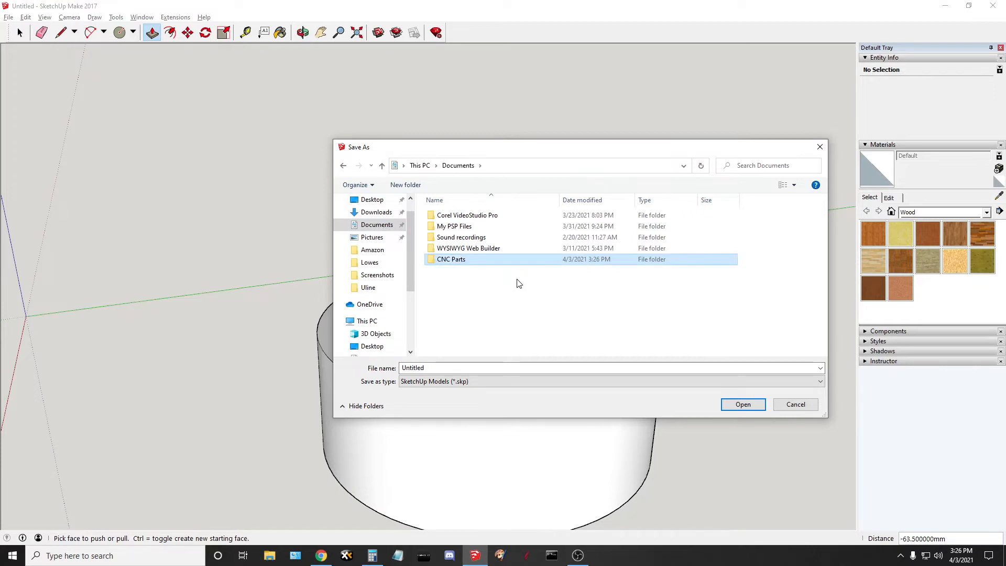
pyautogui.doubleClick(443, 260)
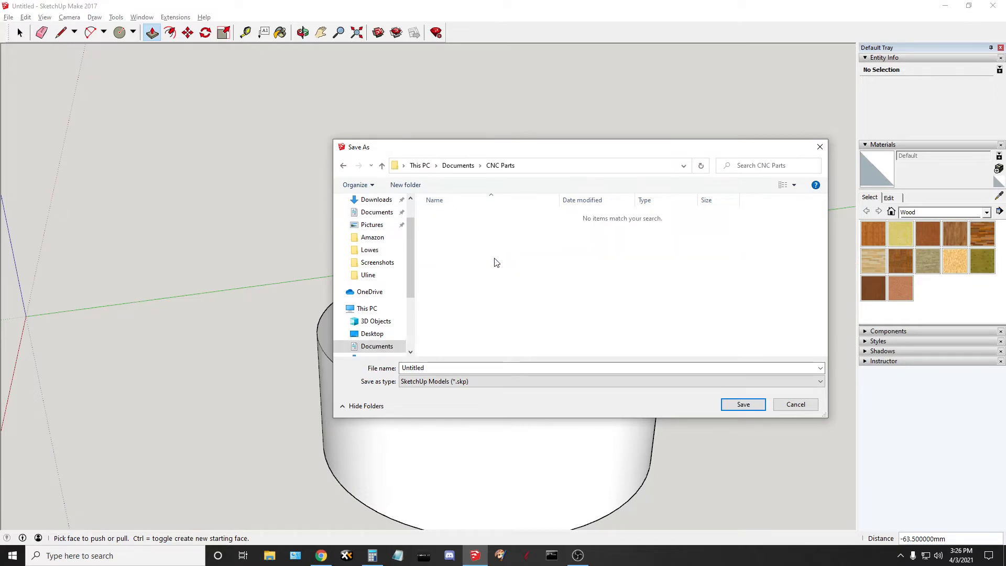
# Save the model in the CNC Parts folder as cnc_4_3
pyautogui.doubleClick(447, 365)
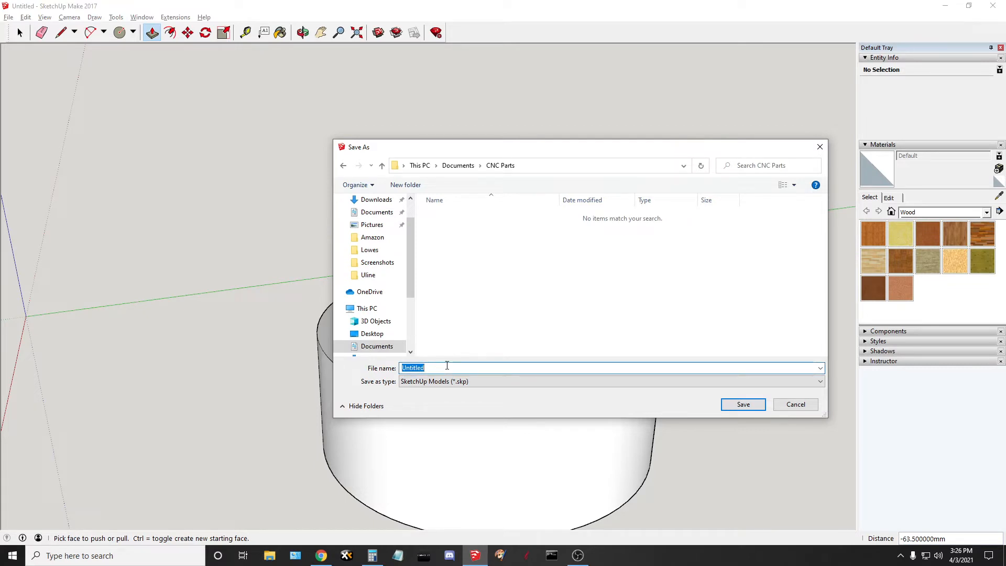
pyautogui.write('cnc_4_3')
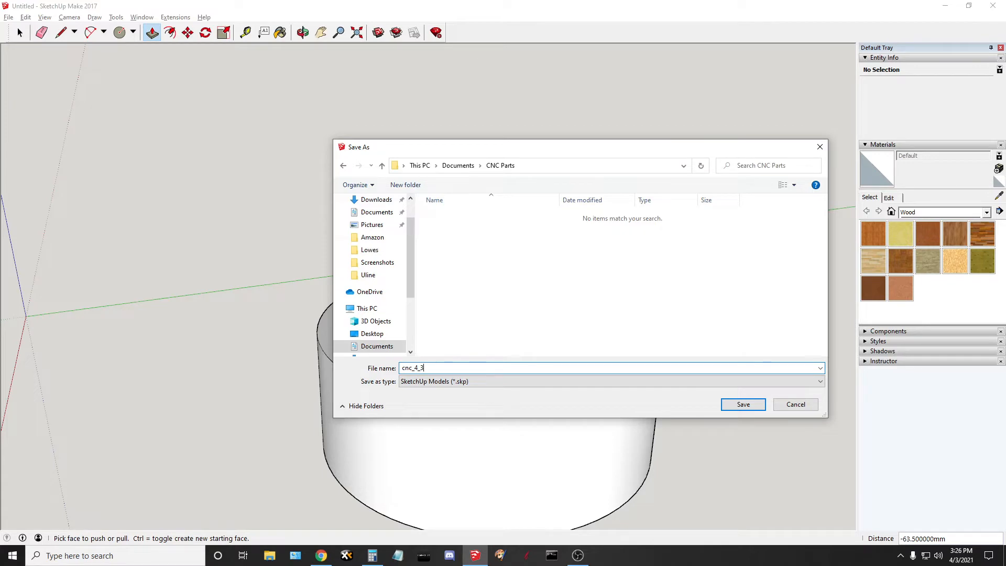
pyautogui.press('Return')
# Examine the hollow two-tier adapter from above and from the side, including its bore, ledge and outer walls
pyautogui.moveTo(516, 262); pyautogui.dragTo(554, 398, button='middle')
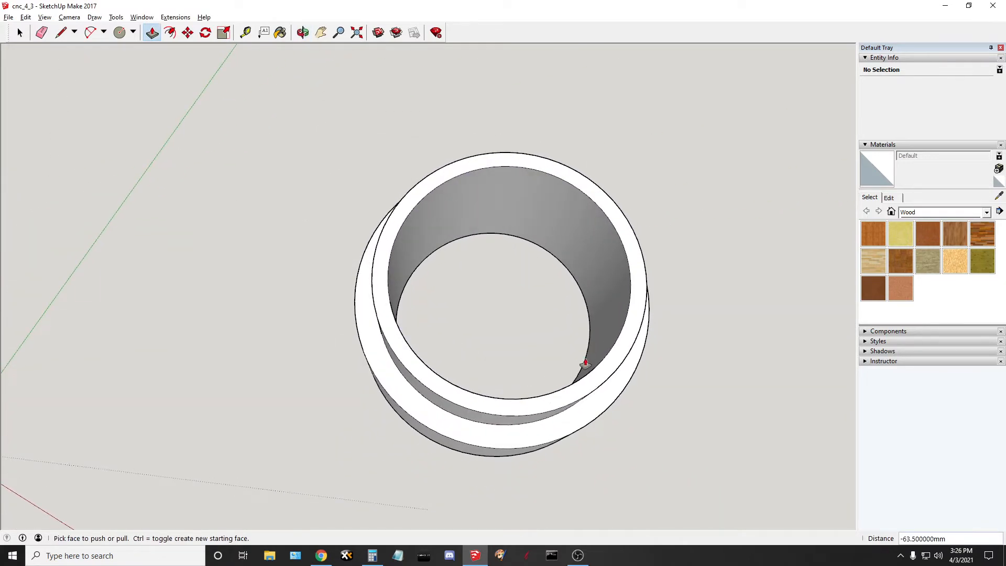
pyautogui.scroll(2, 585, 366)
pyautogui.scroll(-3, 587, 363)
pyautogui.scroll(1, 547, 337)
pyautogui.moveTo(709, 392); pyautogui.dragTo(458, 313, button='middle')
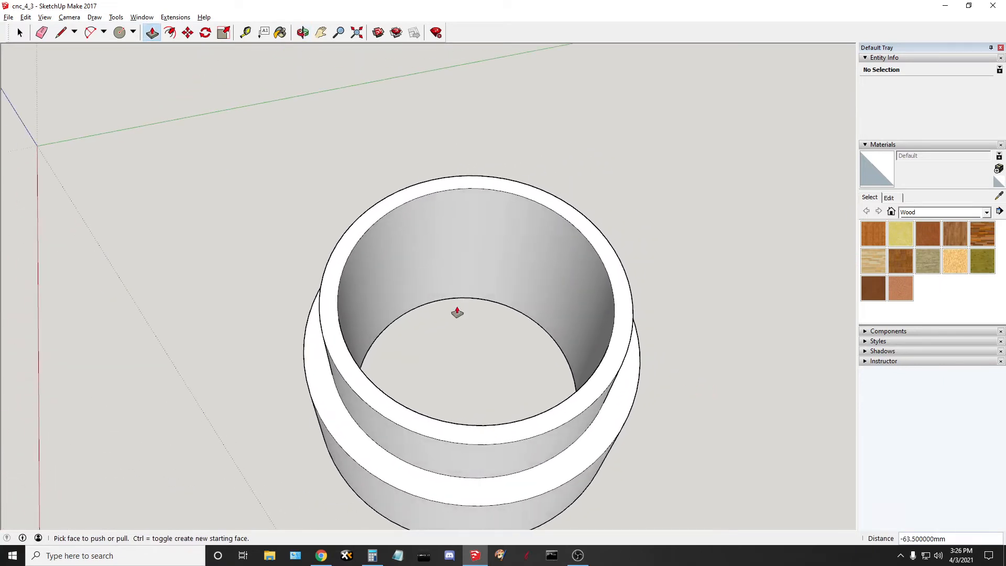
pyautogui.press('space')
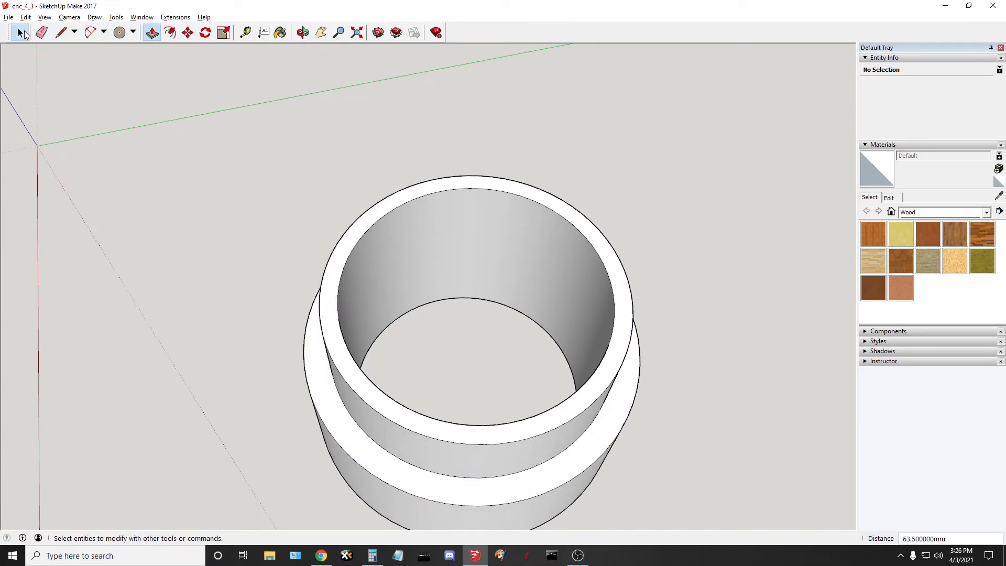
pyautogui.moveTo(539, 419); pyautogui.dragTo(507, 302, button='middle')
pyautogui.scroll(-1, 522, 343)
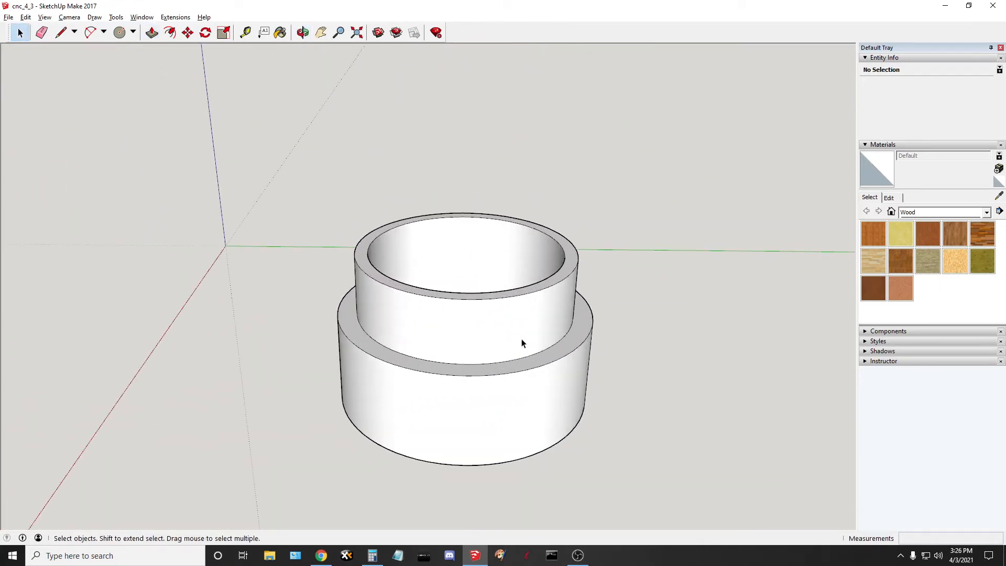
pyautogui.moveTo(600, 307); pyautogui.dragTo(602, 382, button='middle')
pyautogui.moveTo(431, 389); pyautogui.dragTo(496, 377, button='middle')
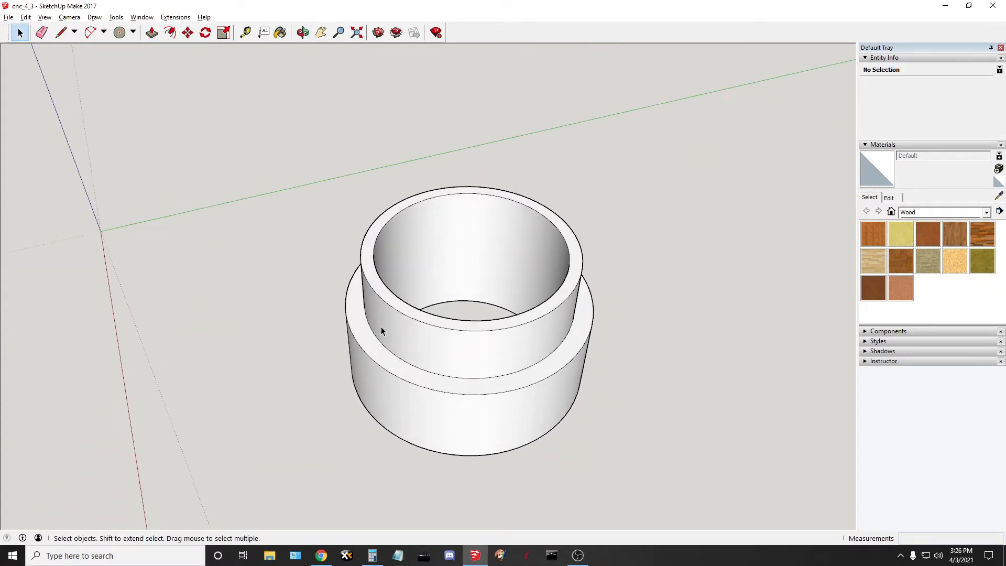
pyautogui.moveTo(504, 363); pyautogui.dragTo(793, 287, button='middle')
pyautogui.scroll(3, 519, 295)
pyautogui.moveTo(329, 322); pyautogui.dragTo(576, 358, button='middle')
pyautogui.scroll(-4, 548, 357)
pyautogui.scroll(1, 423, 371)
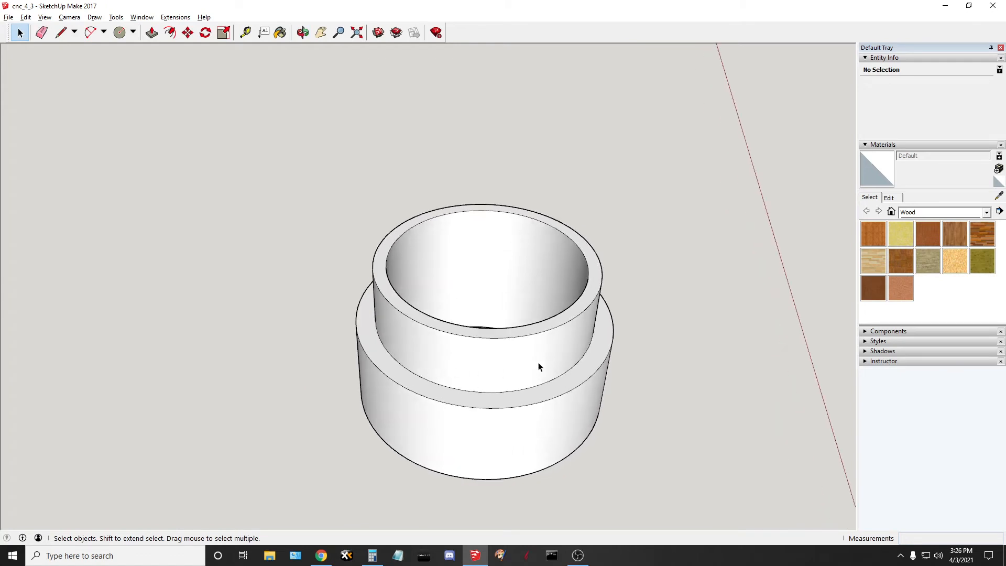
pyautogui.moveTo(590, 429); pyautogui.dragTo(539, 303, button='middle')
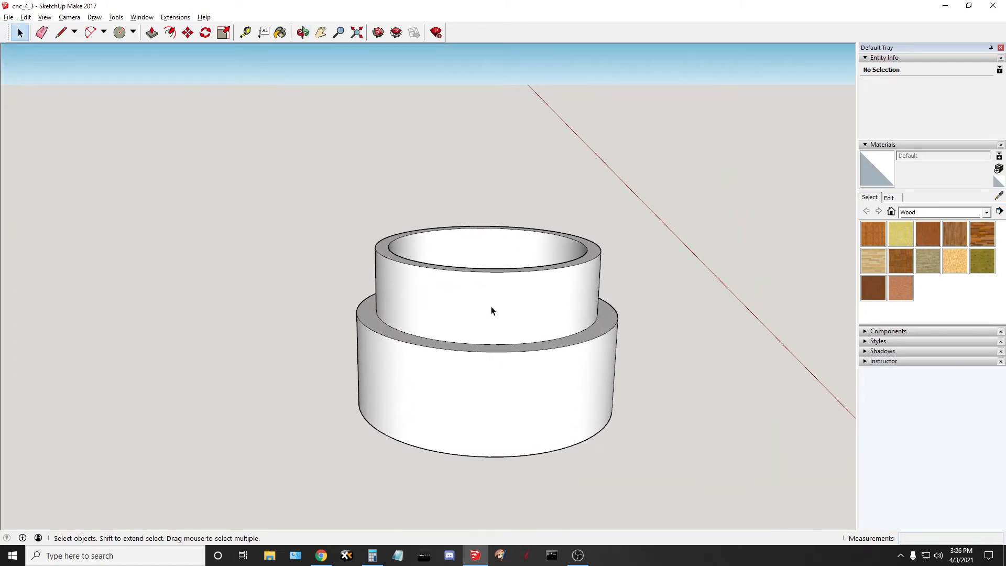
pyautogui.moveTo(474, 294); pyautogui.dragTo(526, 395, button='middle')
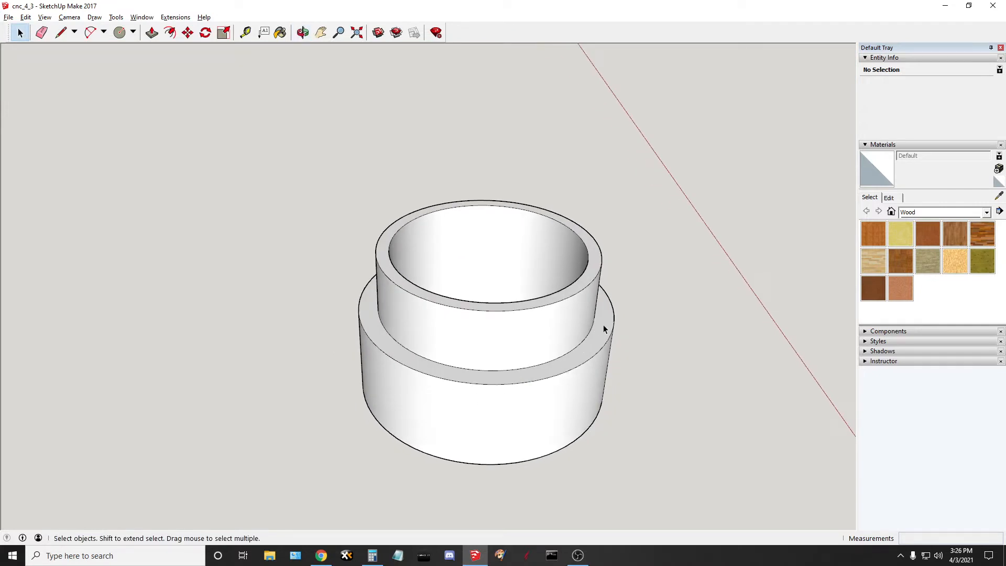
pyautogui.moveTo(670, 311); pyautogui.dragTo(521, 363, button='middle')
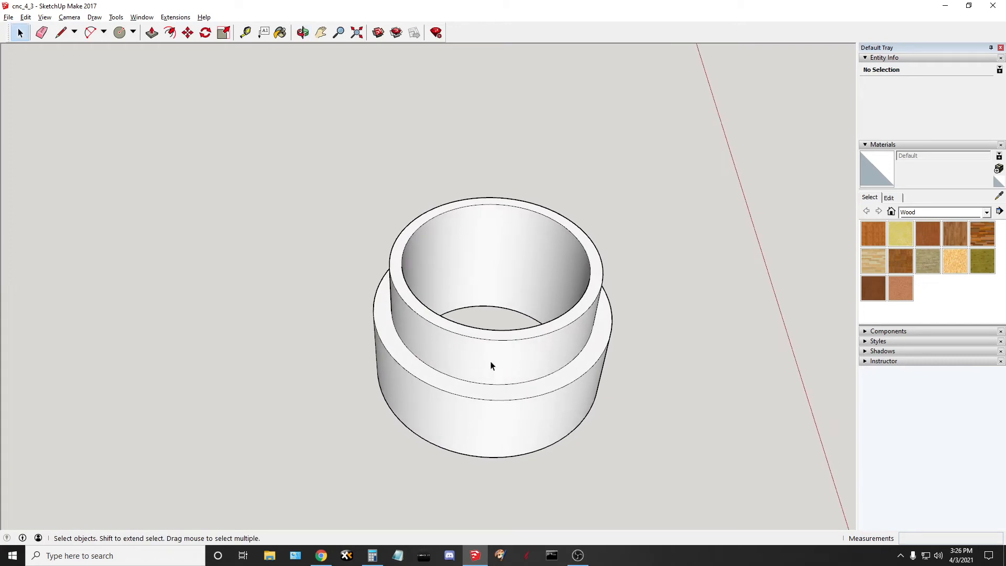
pyautogui.scroll(5, 480, 363)
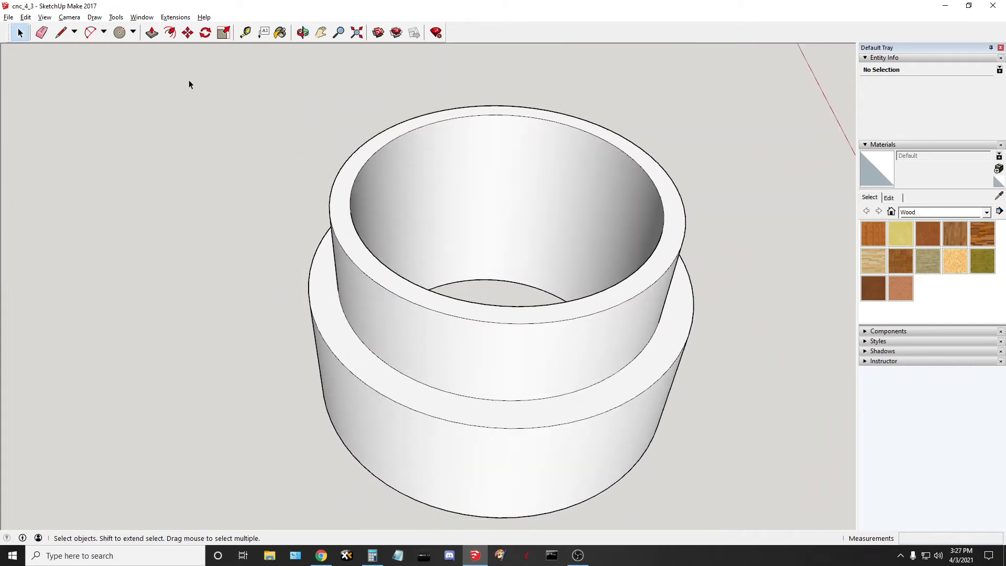
# Draw a line about 7.7 mm long across the base's ledge, from its outer edge to the foot of the upper tier
pyautogui.click(115, 17)
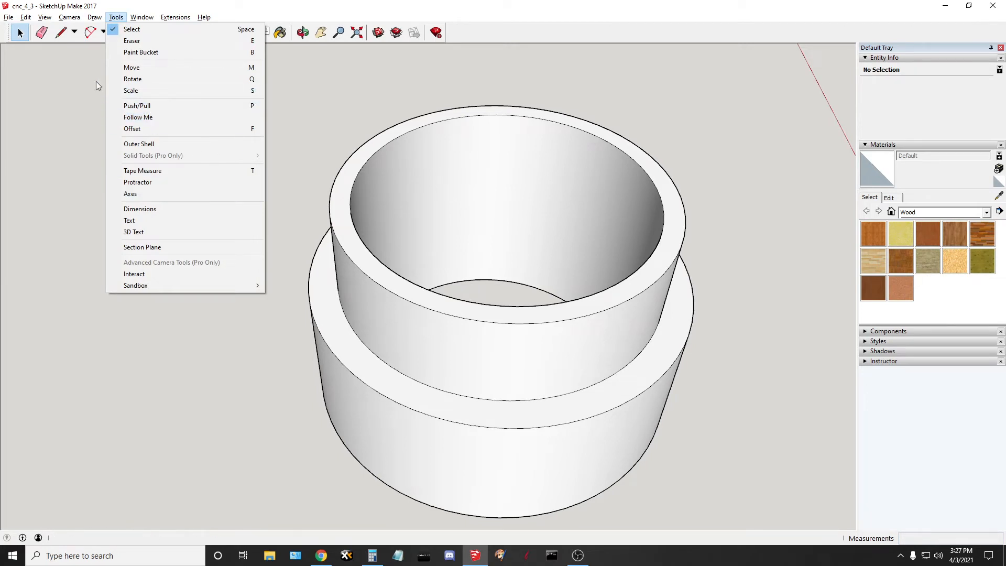
pyautogui.click(63, 67)
pyautogui.click(63, 34)
pyautogui.moveTo(482, 400); pyautogui.dragTo(513, 287, button='middle')
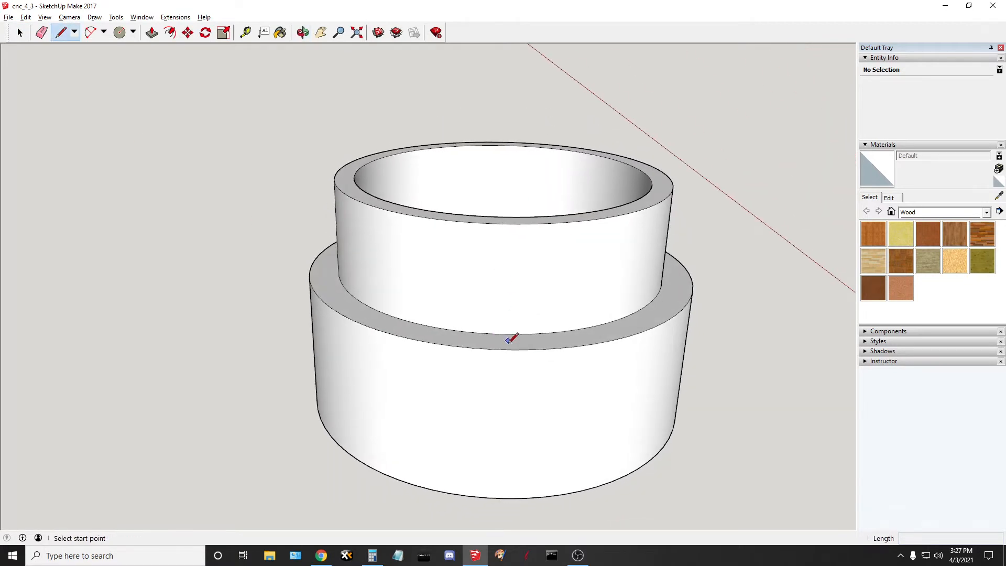
pyautogui.click(493, 349)
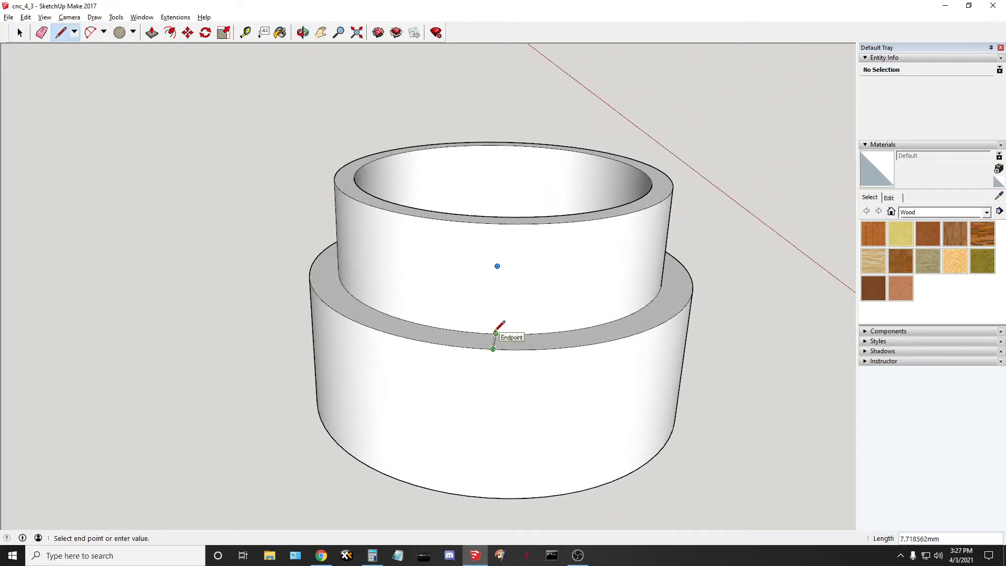
pyautogui.scroll(5, 496, 332)
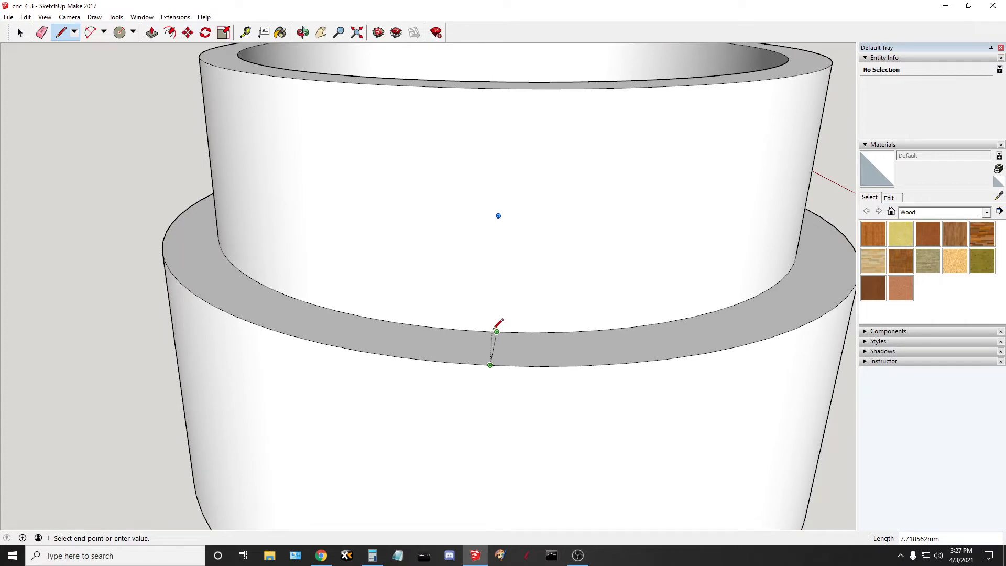
pyautogui.moveTo(496, 341); pyautogui.dragTo(372, 353, button='middle')
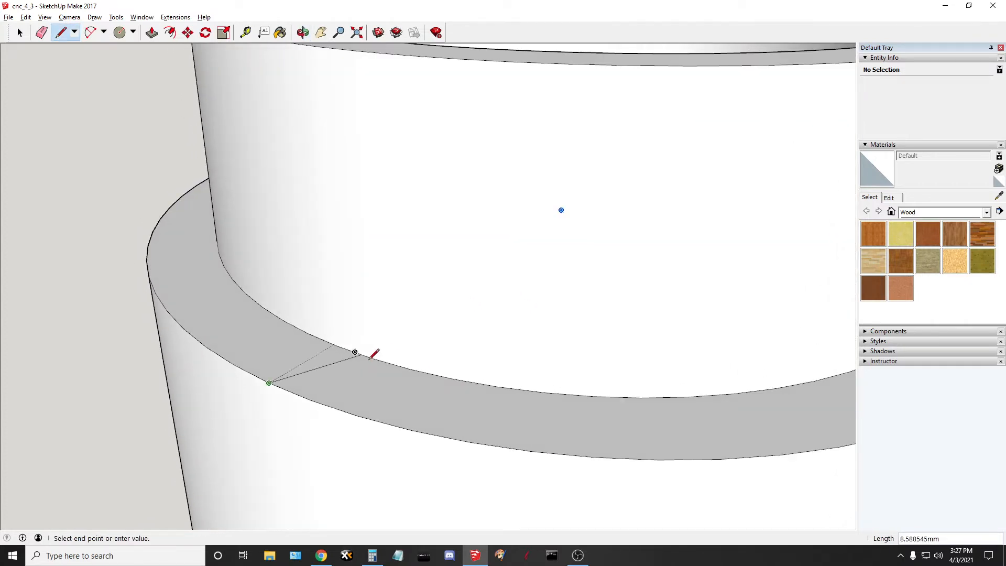
pyautogui.click(331, 342)
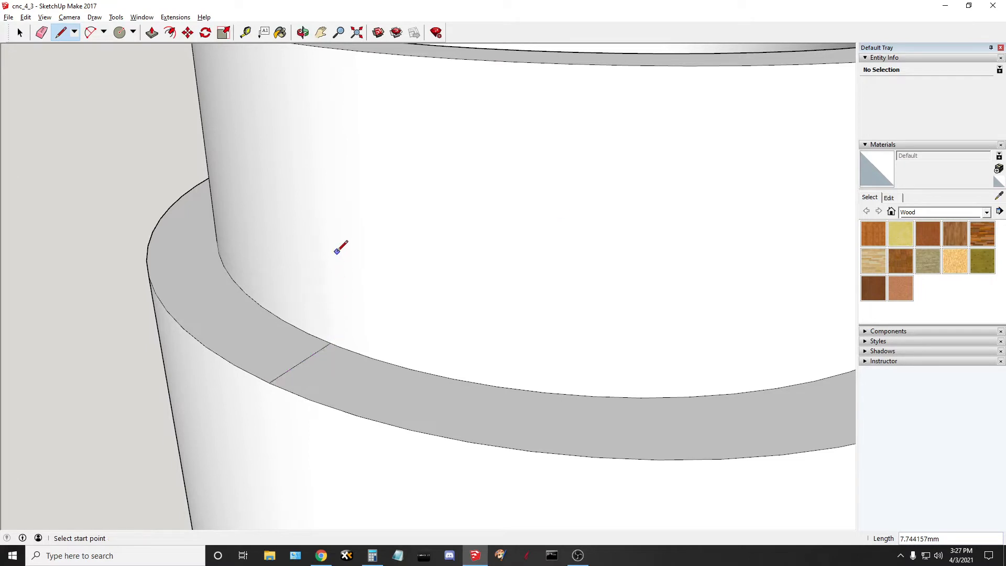
# Draw a line about 25.4 mm up the upper tier's wall from the ledge line, and close the triangle with a 26.5 mm diagonal
pyautogui.scroll(-5, 338, 250)
pyautogui.click(332, 305)
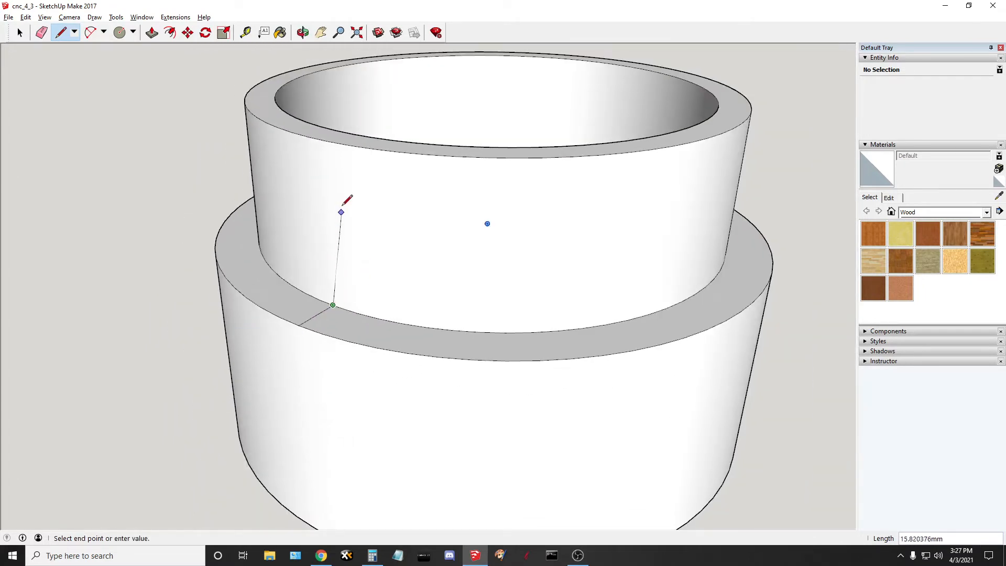
pyautogui.click(329, 141)
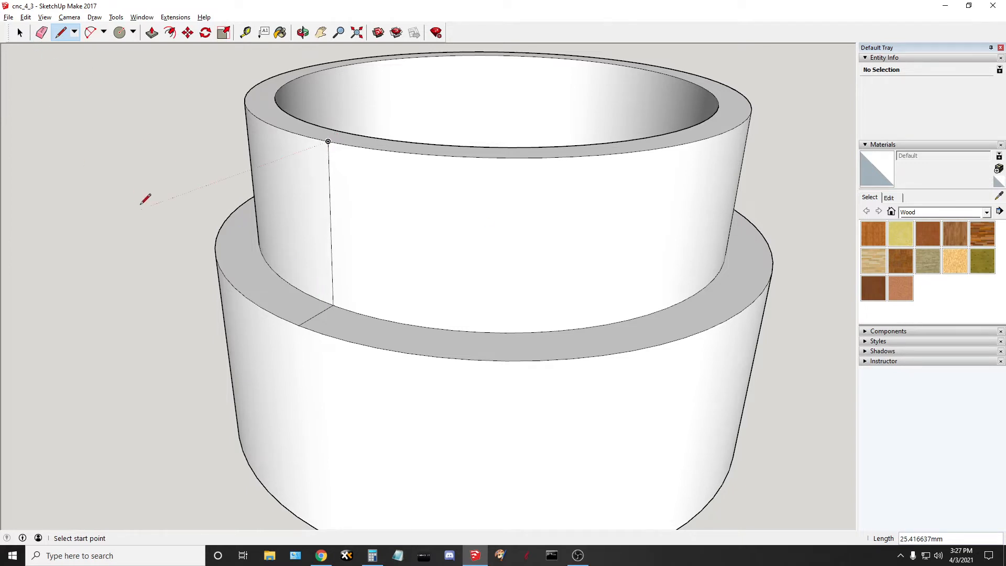
pyautogui.scroll(4, 169, 312)
pyautogui.click(338, 381)
pyautogui.click(370, 153)
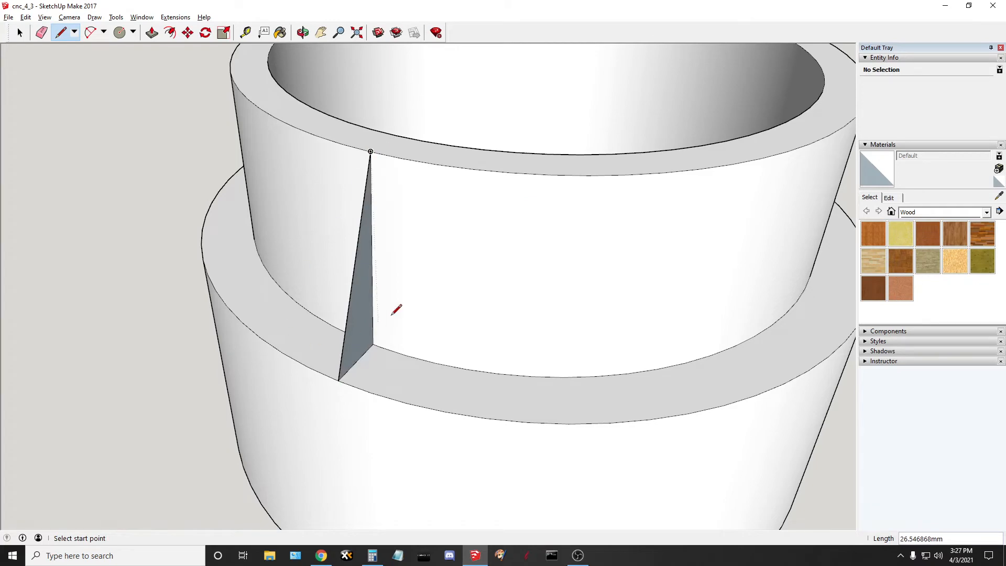
# Try to sweep the triangular face around the adapter's ledge with Follow Me
pyautogui.moveTo(275, 288); pyautogui.dragTo(568, 339, button='middle')
pyautogui.scroll(-5, 518, 220)
pyautogui.scroll(2, 731, 257)
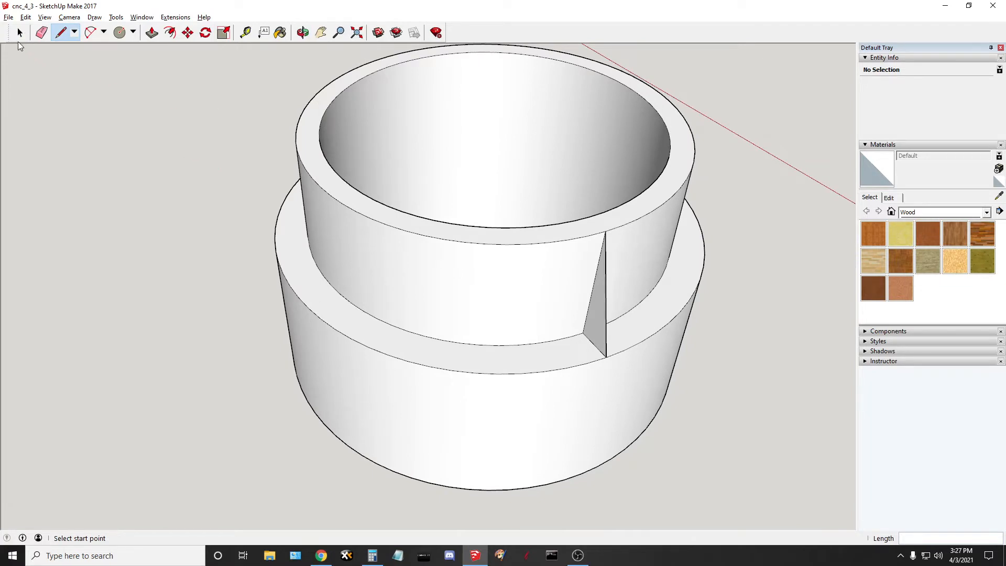
pyautogui.click(116, 18)
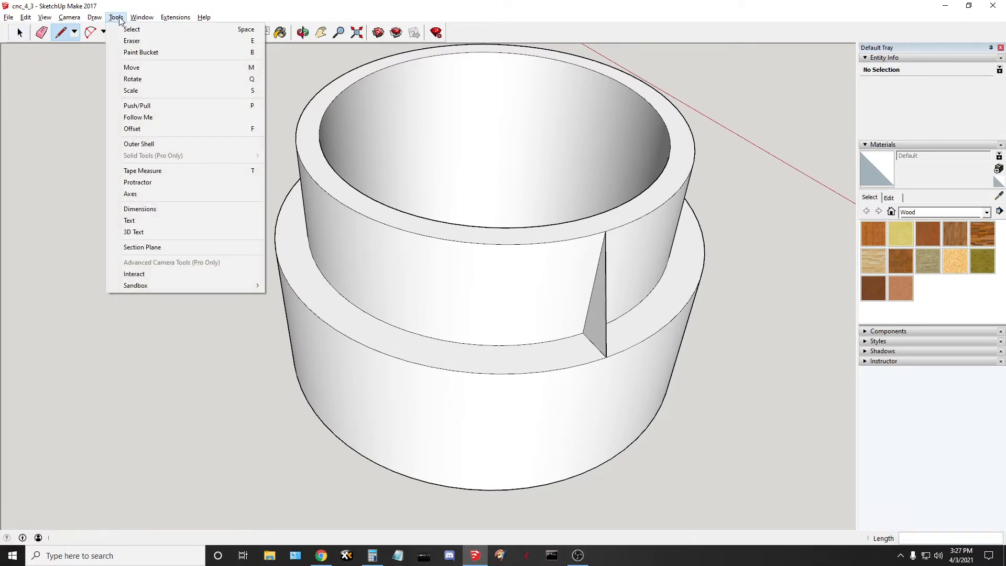
pyautogui.click(143, 116)
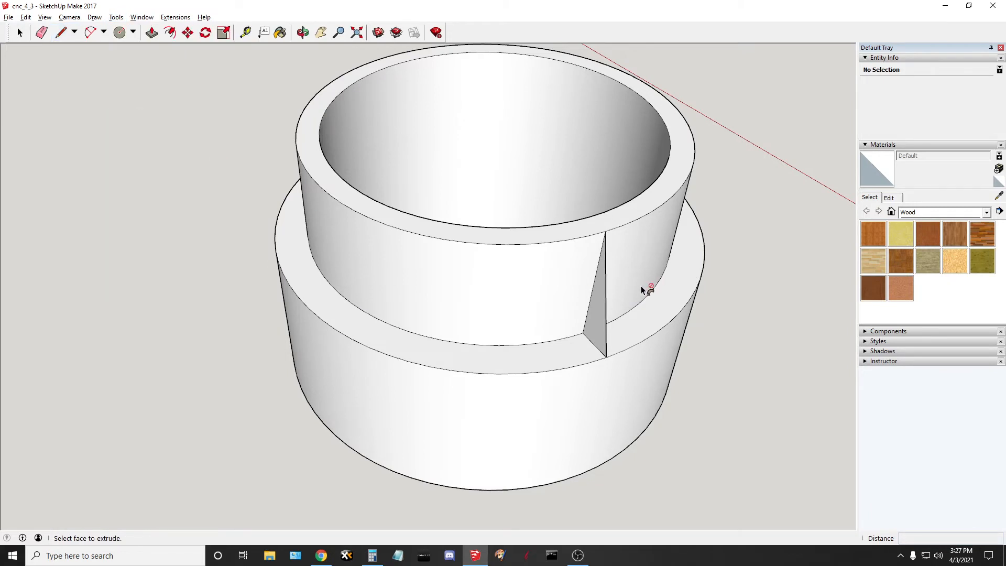
pyautogui.click(593, 324)
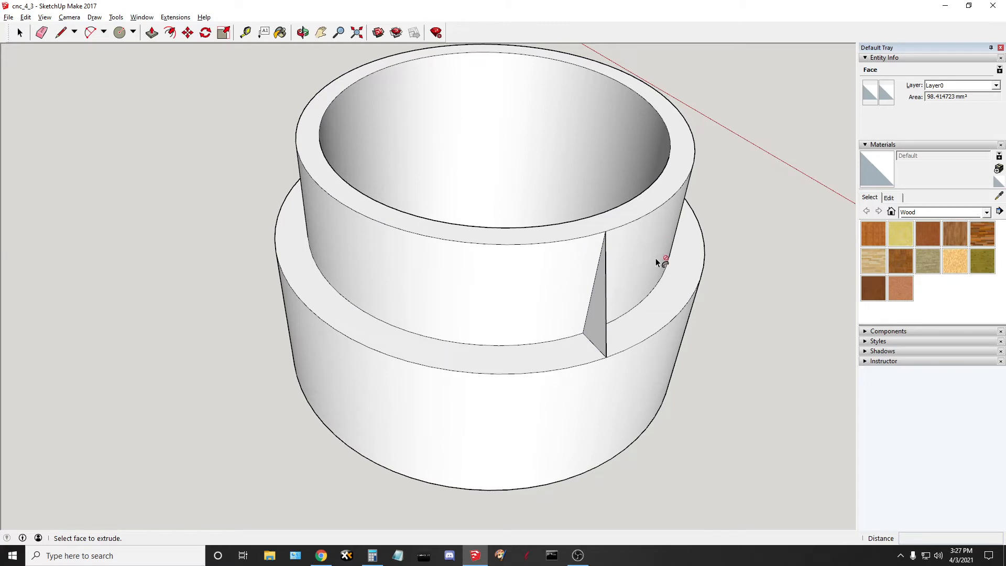
pyautogui.scroll(-3, 656, 258)
pyautogui.scroll(2, 729, 212)
pyautogui.click(541, 350)
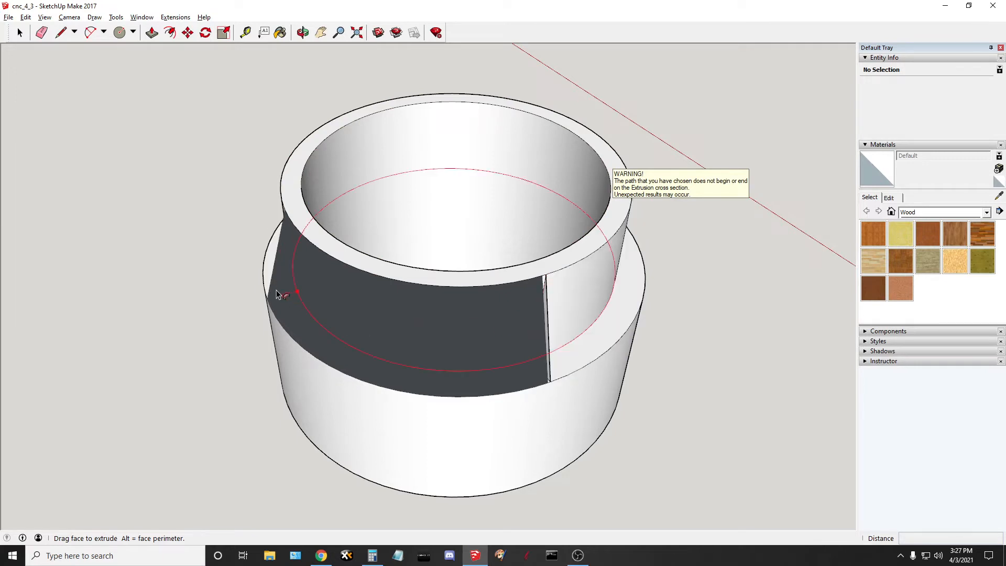
pyautogui.click(548, 321)
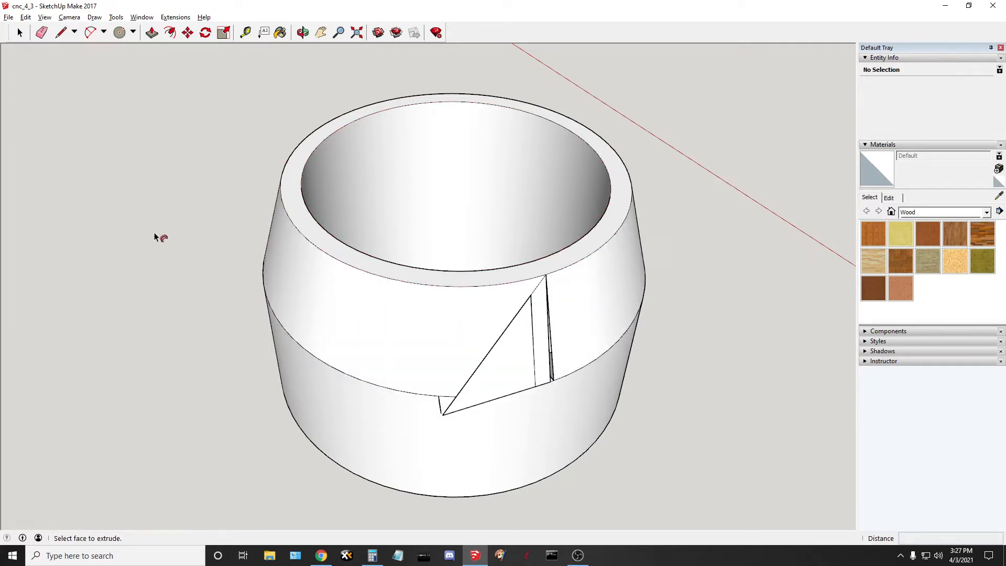
# Sweep the triangular face in a full turn around the adapter with Follow Me, tapering the upper tier into the base
pyautogui.moveTo(516, 359); pyautogui.dragTo(363, 357, button='middle')
pyautogui.click(352, 347)
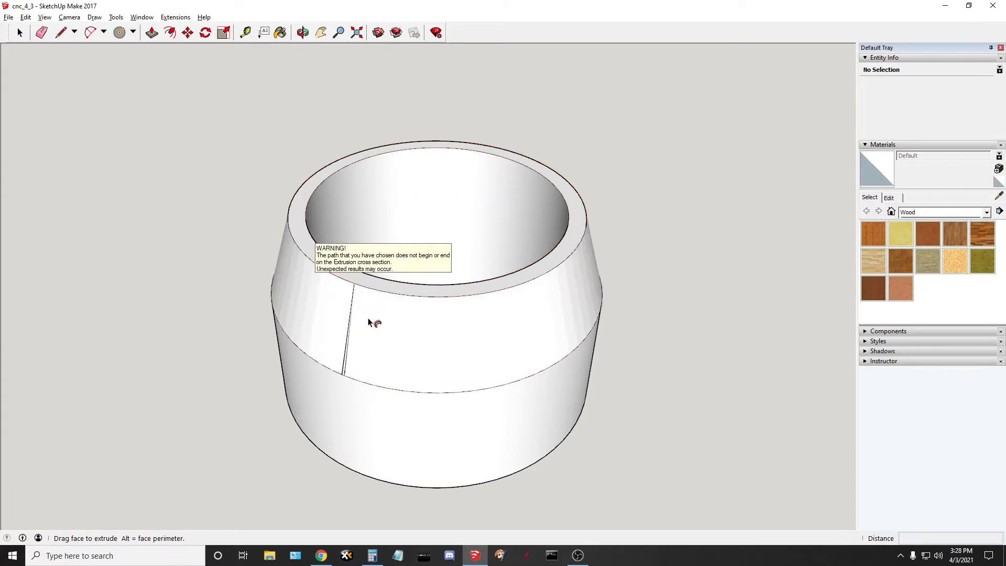
pyautogui.click(348, 387)
pyautogui.click(19, 33)
# Examine the tapered adapter from above, below and the side, including its bore, underside and the seam on the sloped wall
pyautogui.moveTo(157, 214); pyautogui.dragTo(377, 252, button='middle')
pyautogui.moveTo(437, 297); pyautogui.dragTo(527, 347, button='middle')
pyautogui.scroll(4, 585, 335)
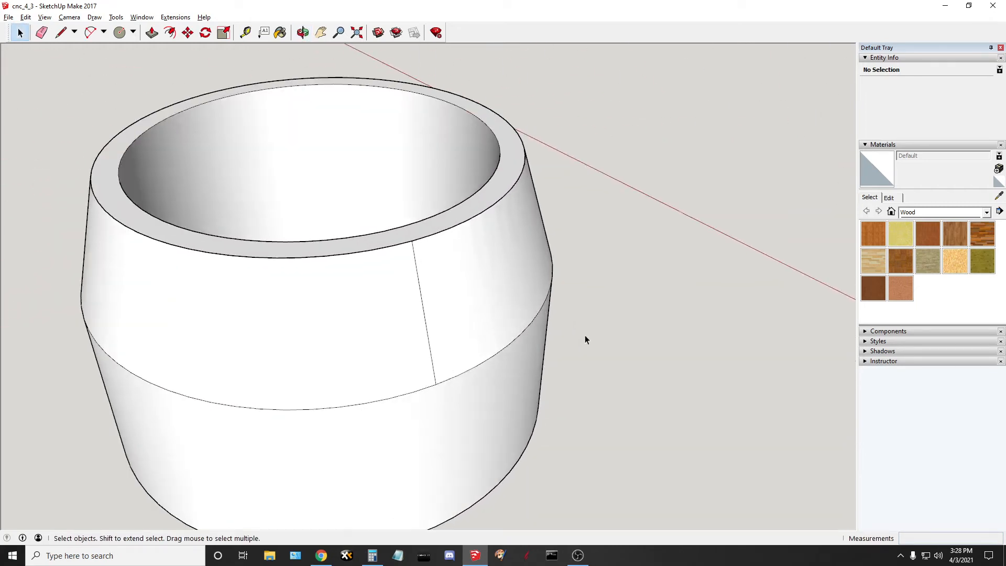
pyautogui.moveTo(392, 142); pyautogui.dragTo(400, 177, button='middle')
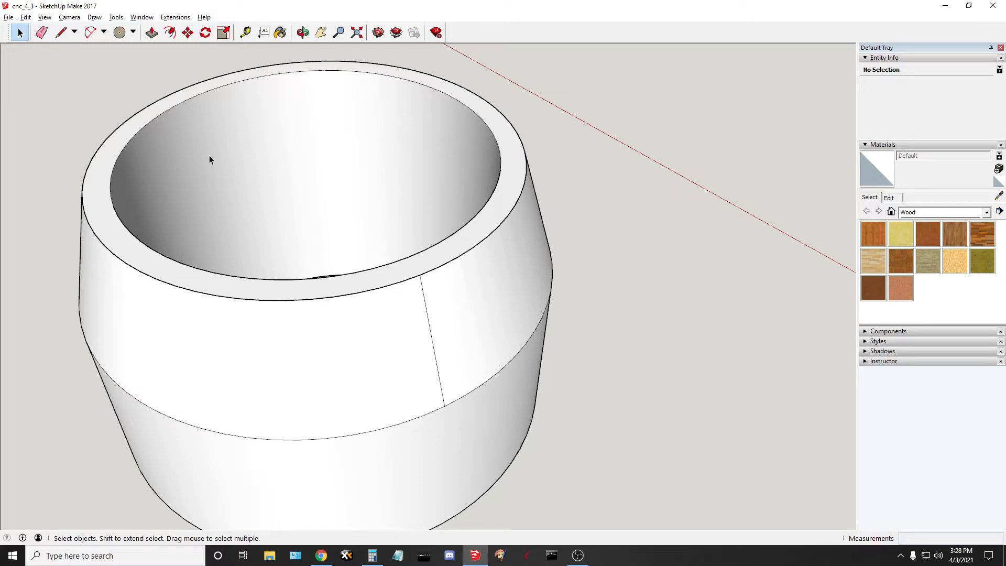
pyautogui.scroll(-3, 418, 292)
pyautogui.scroll(4, 417, 292)
pyautogui.moveTo(505, 328); pyautogui.dragTo(566, 358, button='middle')
pyautogui.moveTo(452, 344)
pyautogui.mouseDown(button='middle')
pyautogui.moveTo(680, 294)
pyautogui.moveTo(487, 404)
pyautogui.moveTo(252, 418)
pyautogui.moveTo(419, 383)
pyautogui.moveTo(348, 423)
pyautogui.moveTo(467, 411)
pyautogui.moveTo(512, 441)
pyautogui.moveTo(489, 422)
pyautogui.moveTo(514, 449)
pyautogui.moveTo(505, 472)
pyautogui.moveTo(520, 199)
pyautogui.moveTo(490, 276)
pyautogui.moveTo(540, 343)
pyautogui.moveTo(549, 189)
pyautogui.moveTo(606, 252)
pyautogui.moveTo(618, 310)
pyautogui.mouseUp(button='middle')
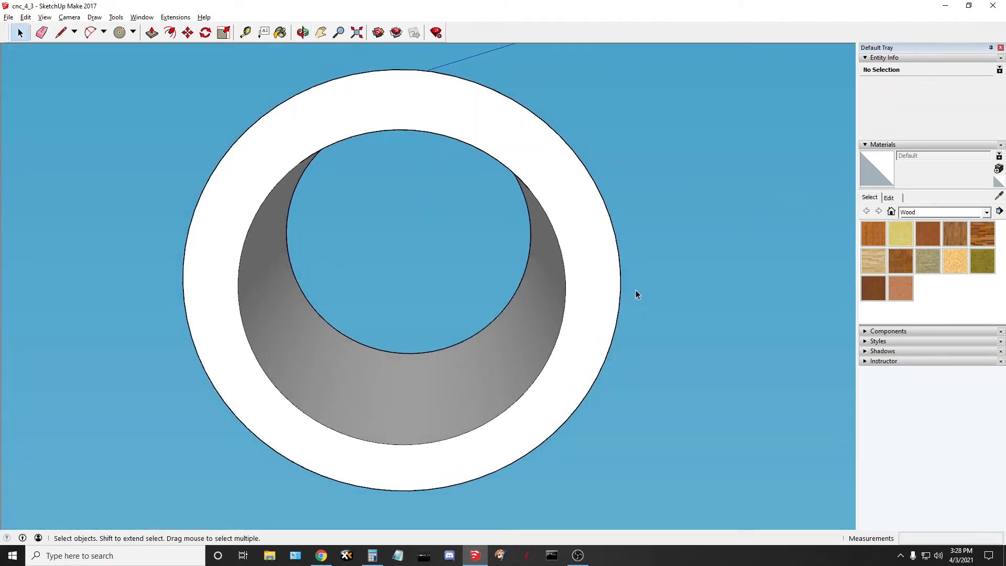
pyautogui.scroll(-1, 645, 299)
pyautogui.moveTo(484, 321); pyautogui.dragTo(501, 413, button='middle')
pyautogui.moveTo(535, 278); pyautogui.dragTo(450, 366, button='middle')
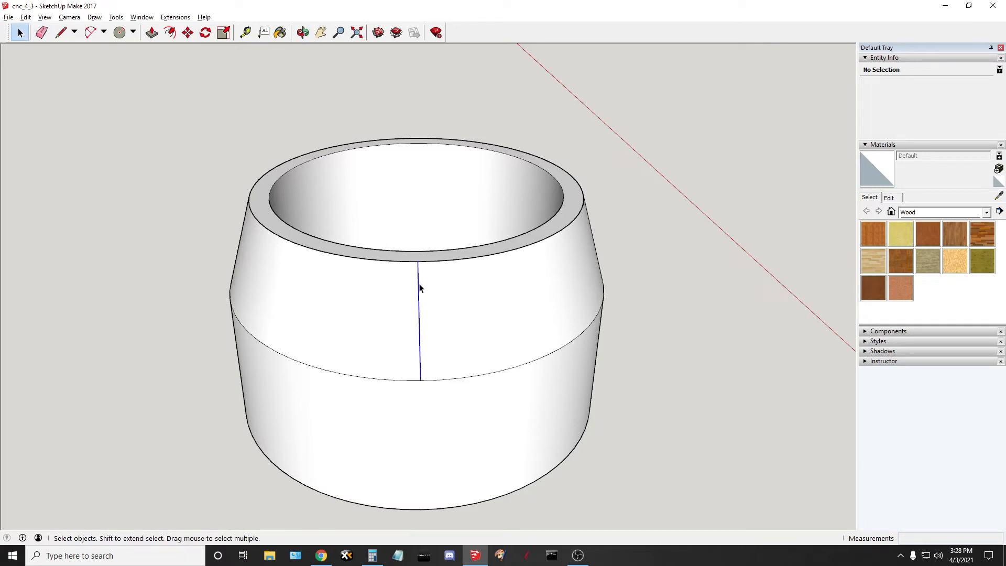
# Erase the seam line running down the adapter's sloped outer wall
pyautogui.click(687, 260)
pyautogui.click(42, 32)
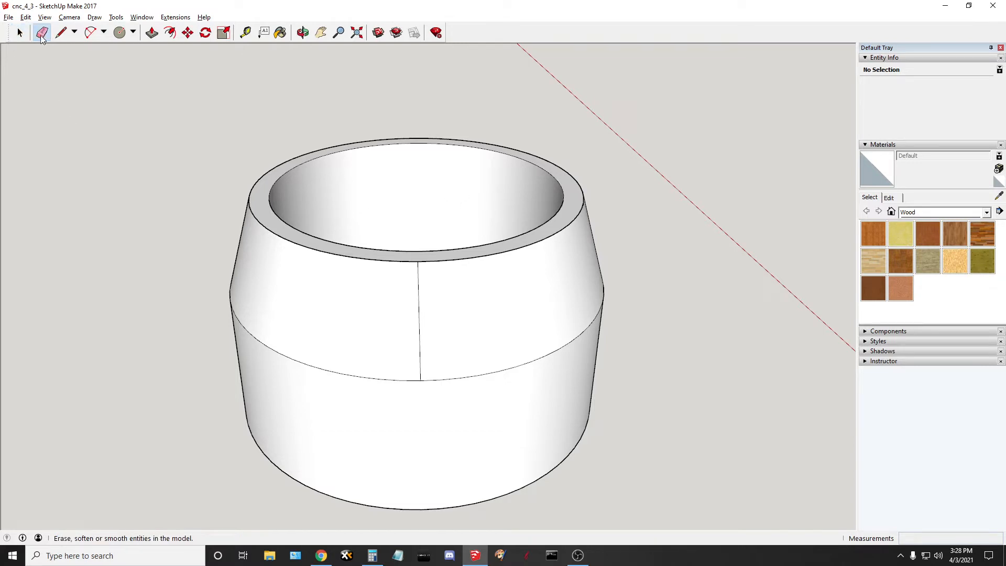
pyautogui.click(420, 301)
pyautogui.moveTo(358, 300)
pyautogui.mouseDown(button='middle')
pyautogui.moveTo(539, 376)
pyautogui.moveTo(495, 412)
pyautogui.mouseUp(button='middle')
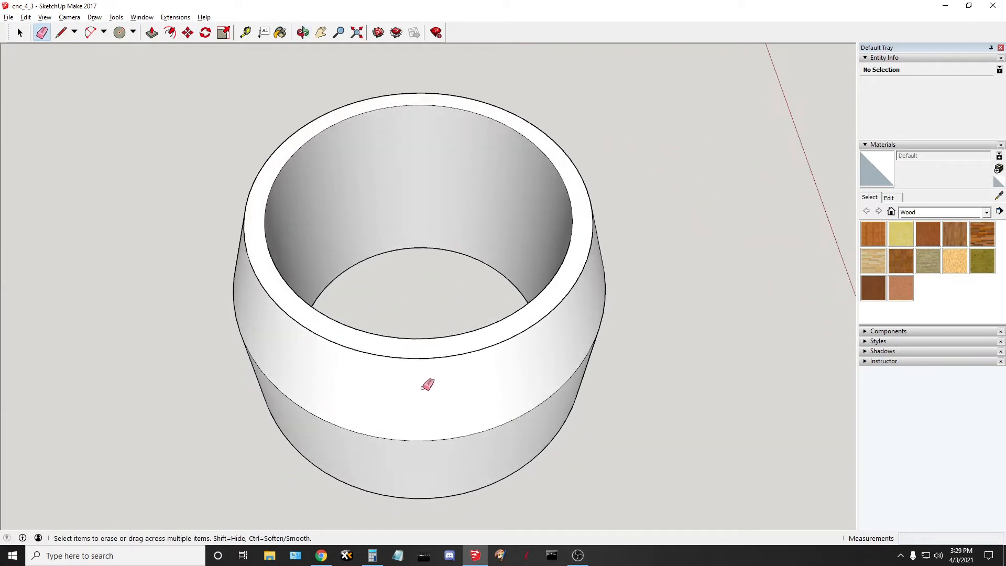
pyautogui.moveTo(551, 400)
pyautogui.mouseDown(button='middle')
pyautogui.moveTo(545, 184)
pyautogui.moveTo(724, 326)
pyautogui.mouseUp(button='middle')
# Save the model under its existing file name
pyautogui.click(20, 33)
pyautogui.click(9, 17)
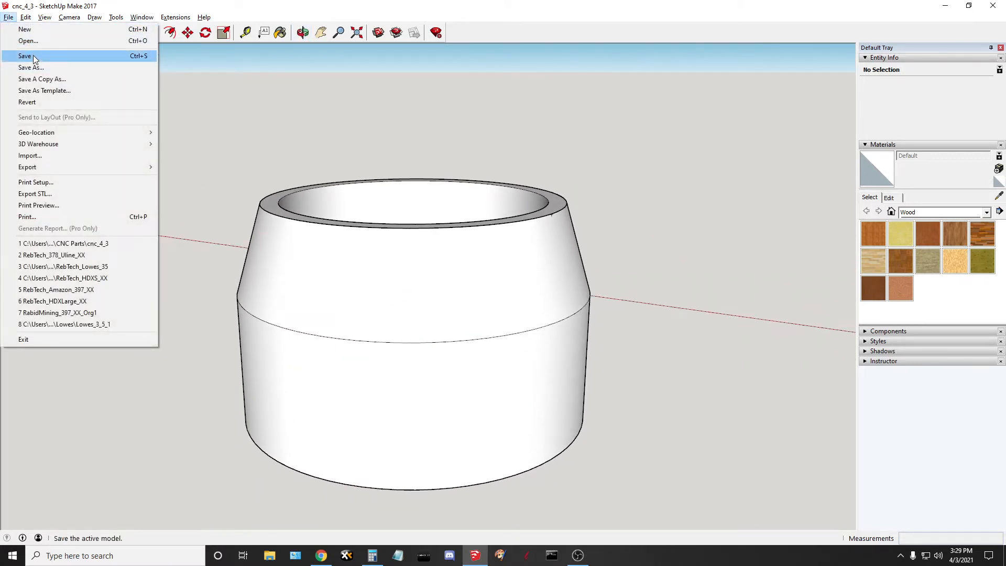
pyautogui.click(33, 55)
# Start a tape measurement across the bore from the inner edge of the top rim
pyautogui.moveTo(303, 302); pyautogui.dragTo(373, 393, button='middle')
pyautogui.moveTo(411, 134); pyautogui.dragTo(497, 254, button='middle')
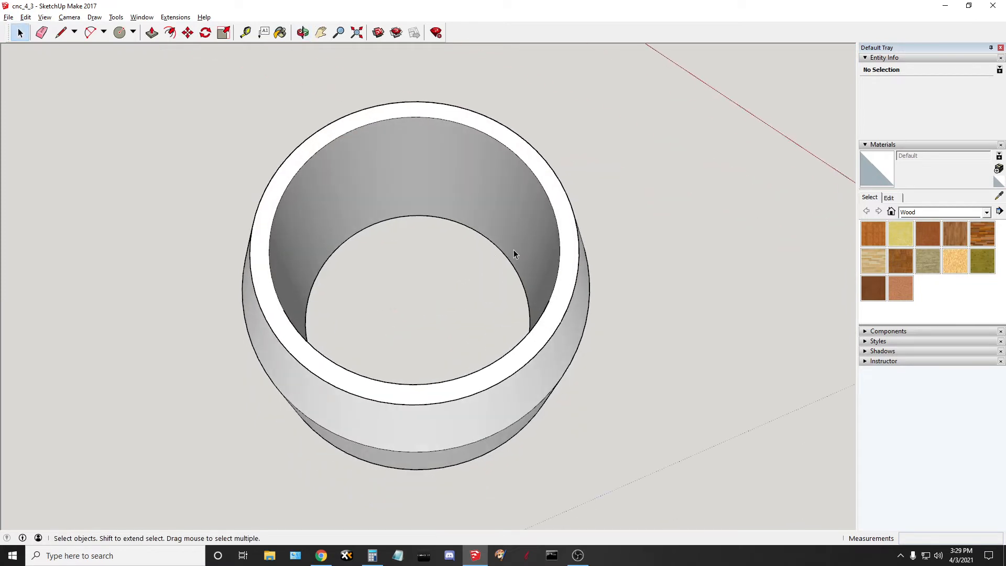
pyautogui.click(246, 32)
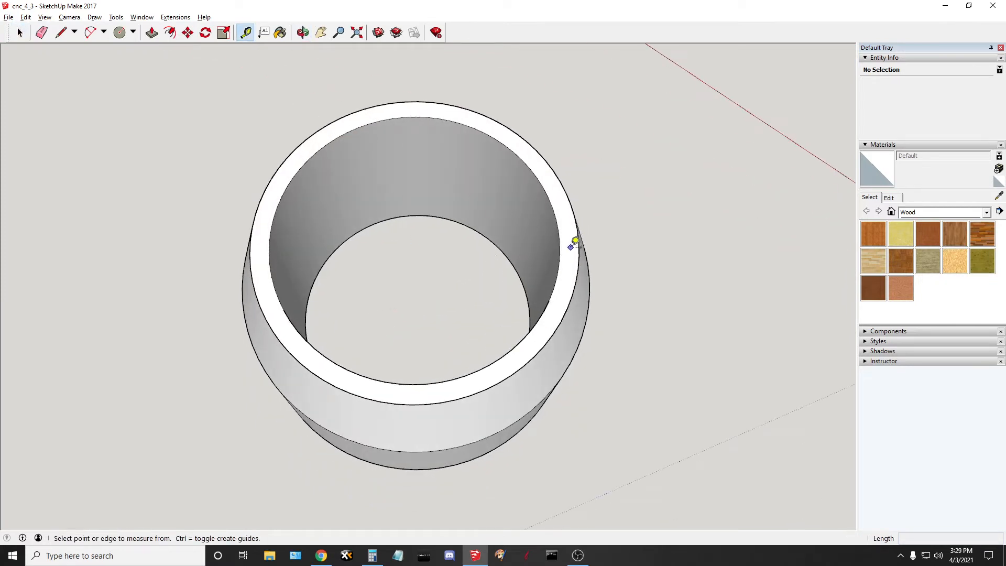
pyautogui.click(560, 254)
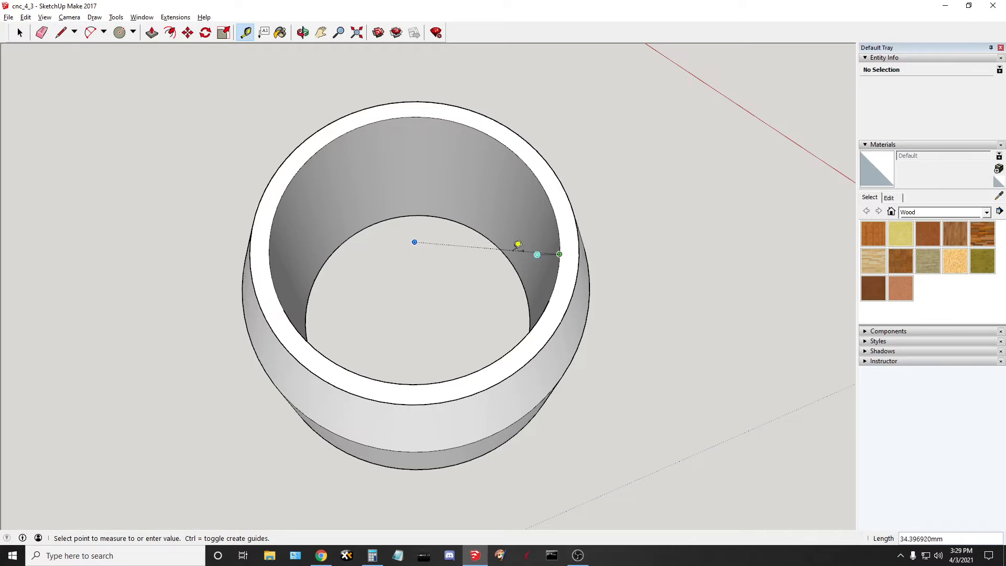
pyautogui.click(20, 32)
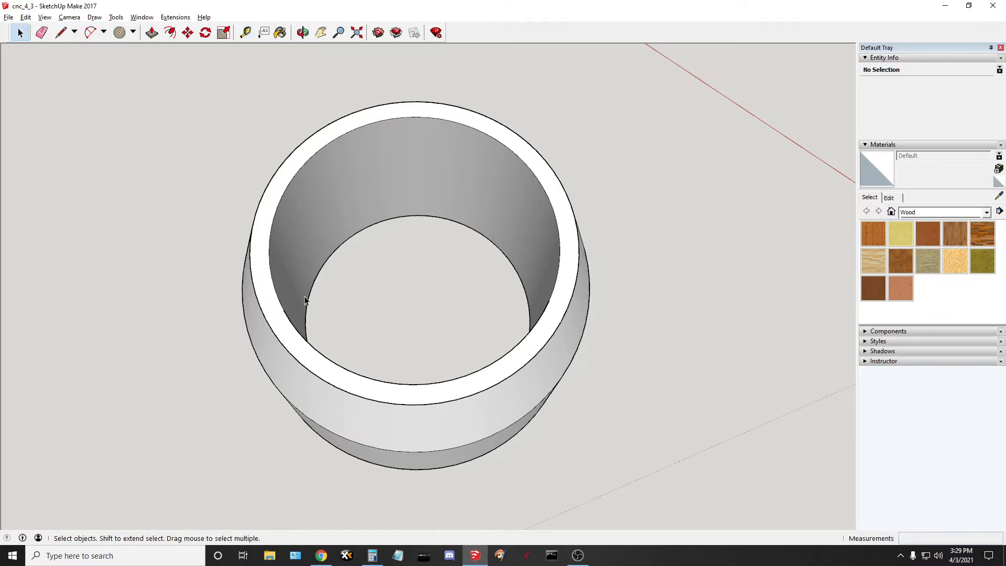
# Try moving the bore's circular edge on the underside about 6.8 mm up into the body, and undo the move
pyautogui.moveTo(445, 464); pyautogui.dragTo(478, 346, button='middle')
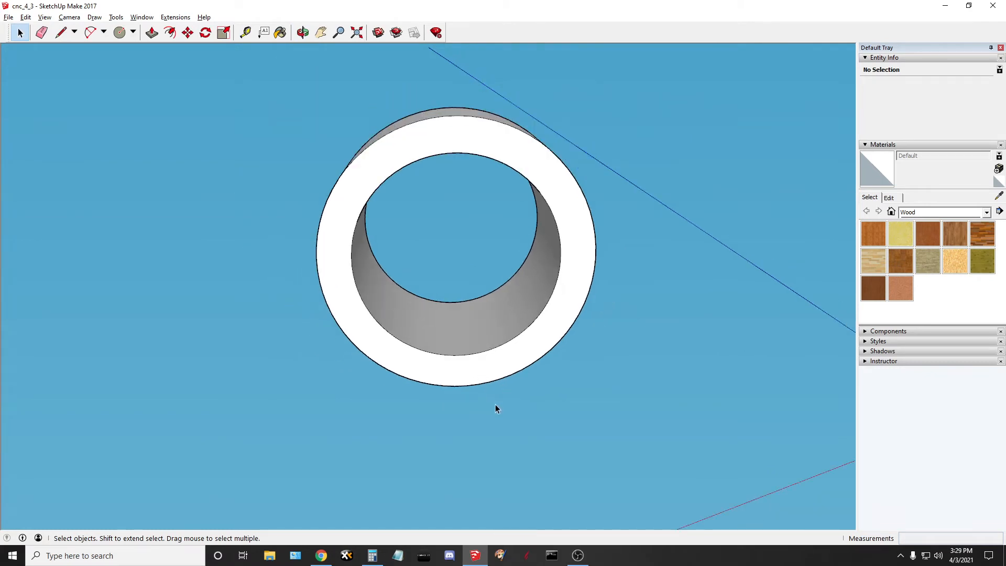
pyautogui.moveTo(495, 404); pyautogui.dragTo(487, 300, button='middle')
pyautogui.scroll(2, 473, 231)
pyautogui.scroll(-1, 474, 231)
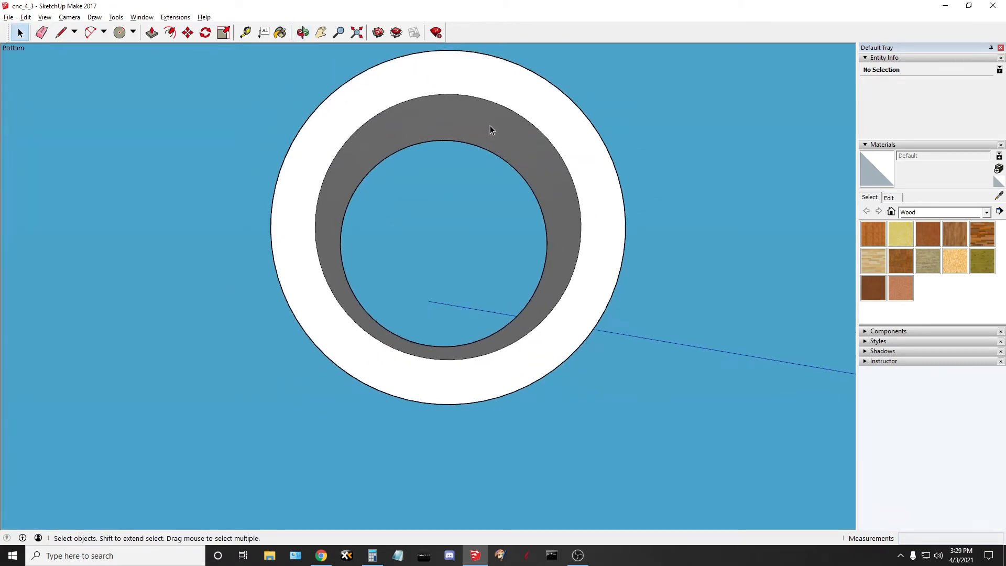
pyautogui.moveTo(492, 124); pyautogui.dragTo(485, 125, button='middle')
pyautogui.click(448, 96)
pyautogui.moveTo(510, 166); pyautogui.dragTo(445, 359, button='middle')
pyautogui.click(187, 33)
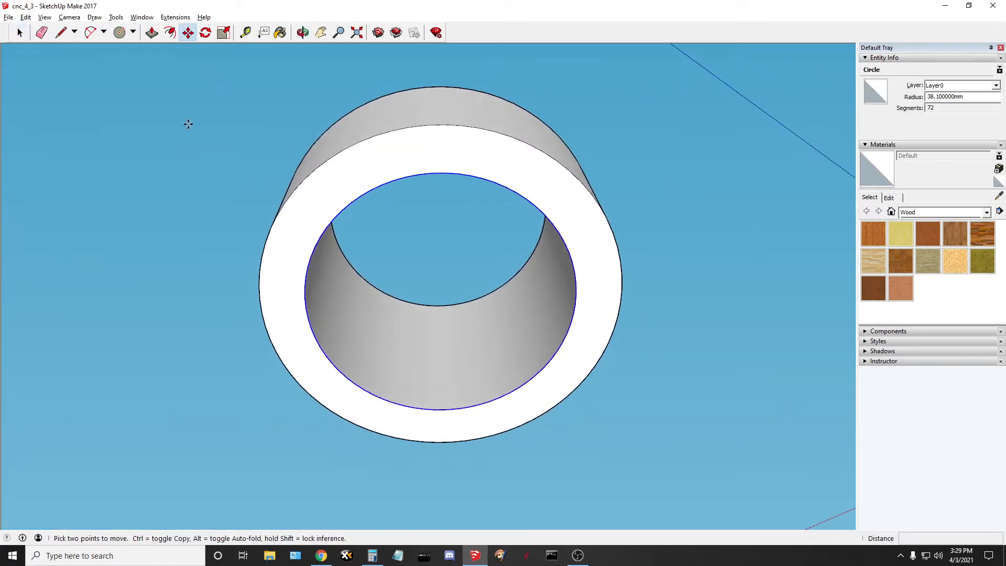
pyautogui.click(305, 299)
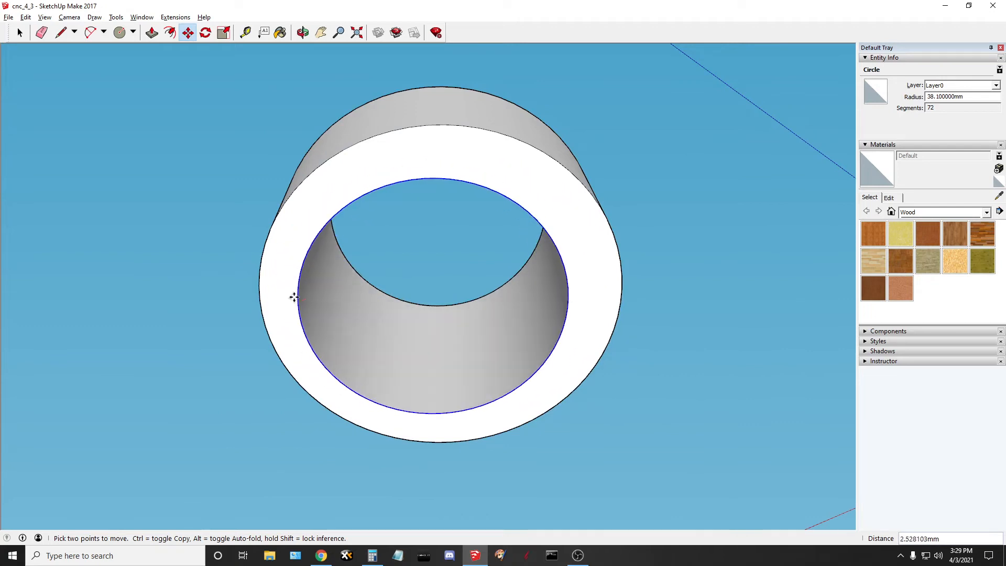
pyautogui.moveTo(293, 298); pyautogui.dragTo(304, 476, button='middle')
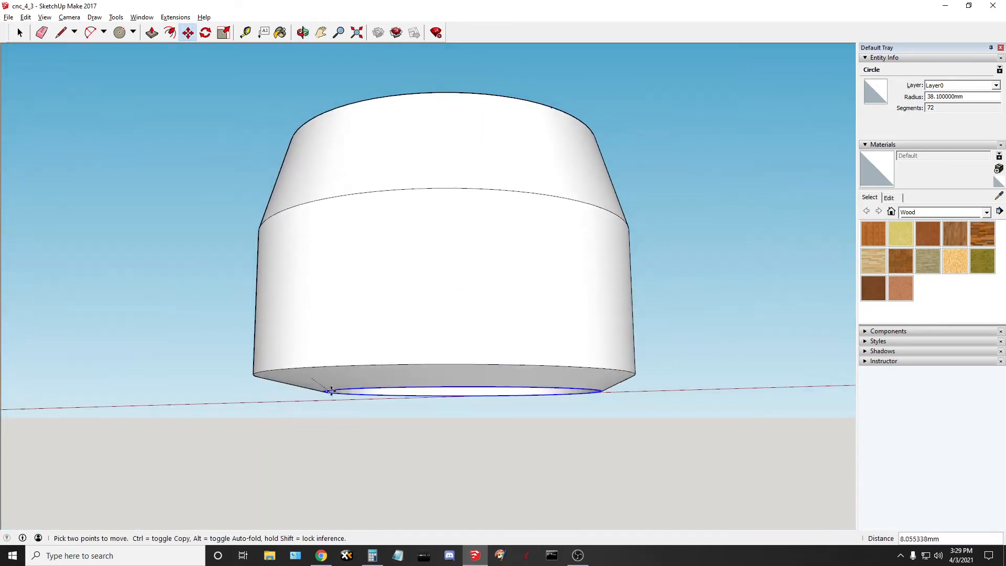
pyautogui.moveTo(317, 335)
pyautogui.mouseDown(button='middle')
pyautogui.moveTo(320, 247)
pyautogui.moveTo(339, 404)
pyautogui.moveTo(326, 234)
pyautogui.moveTo(311, 332)
pyautogui.moveTo(293, 334)
pyautogui.moveTo(313, 337)
pyautogui.mouseUp(button='middle')
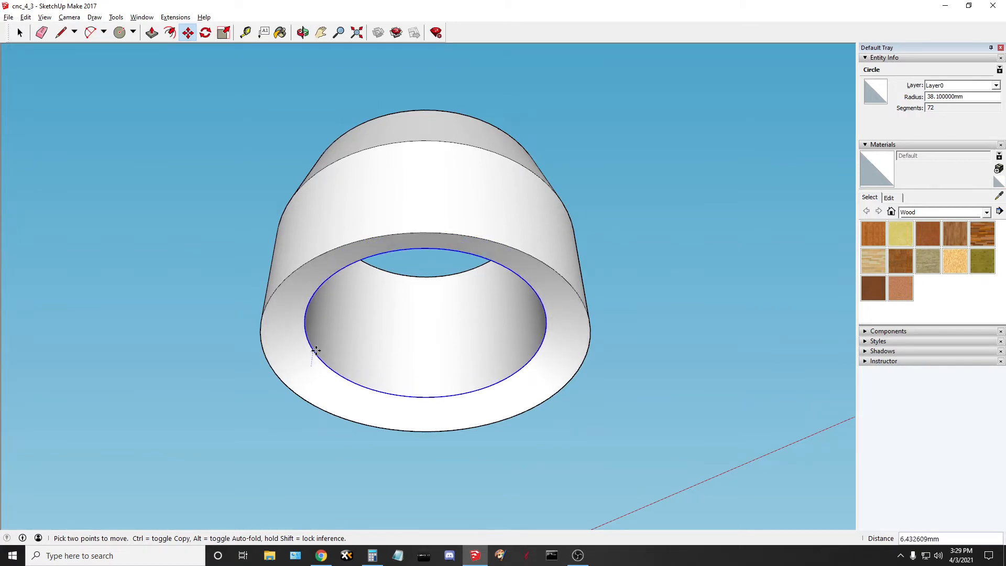
pyautogui.click(314, 349)
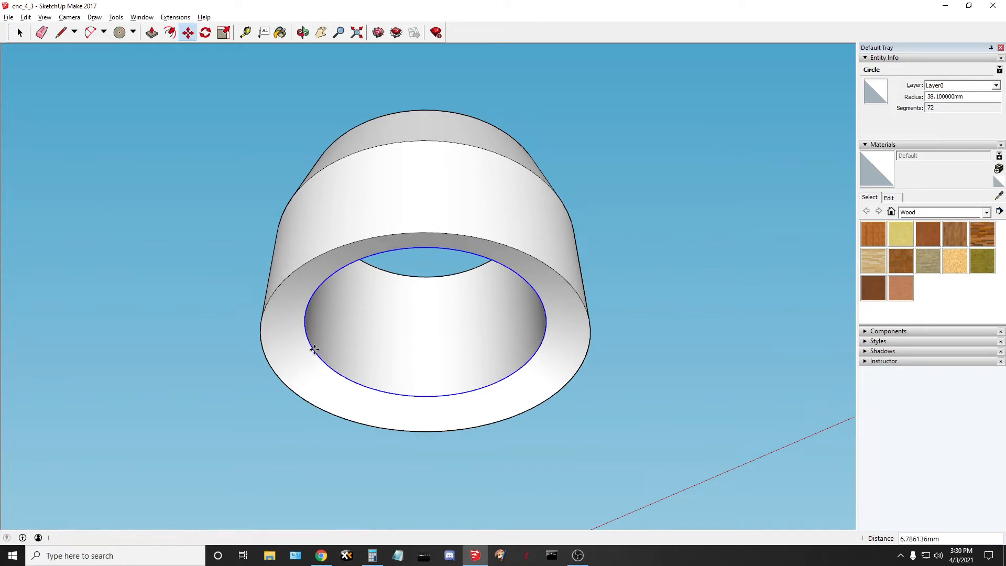
pyautogui.hotkey('ctrl', 'z')
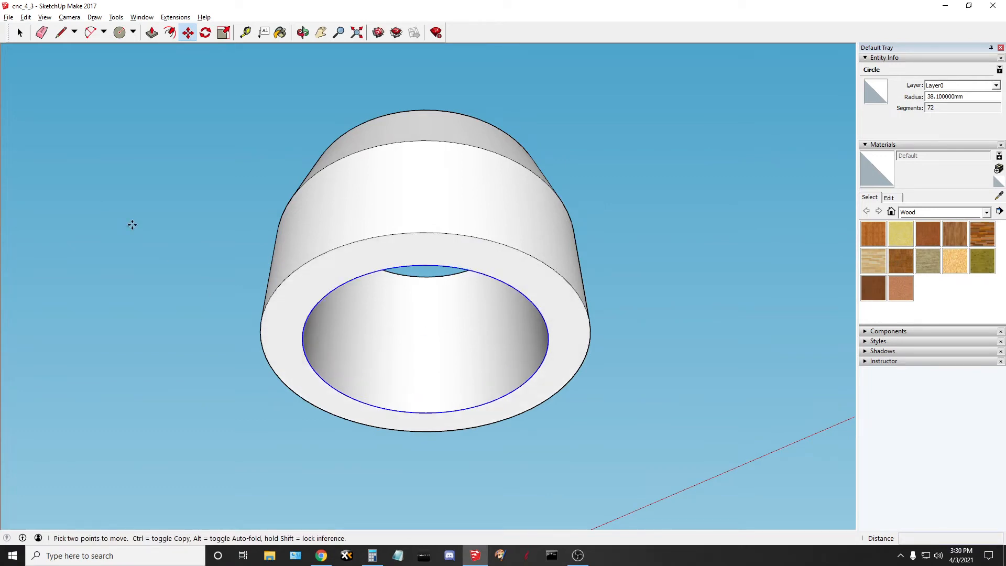
pyautogui.click(224, 33)
pyautogui.moveTo(482, 452); pyautogui.dragTo(465, 272, button='middle')
pyautogui.moveTo(484, 450); pyautogui.dragTo(580, 351, button='middle')
pyautogui.scroll(3, 581, 351)
pyautogui.scroll(-2, 579, 351)
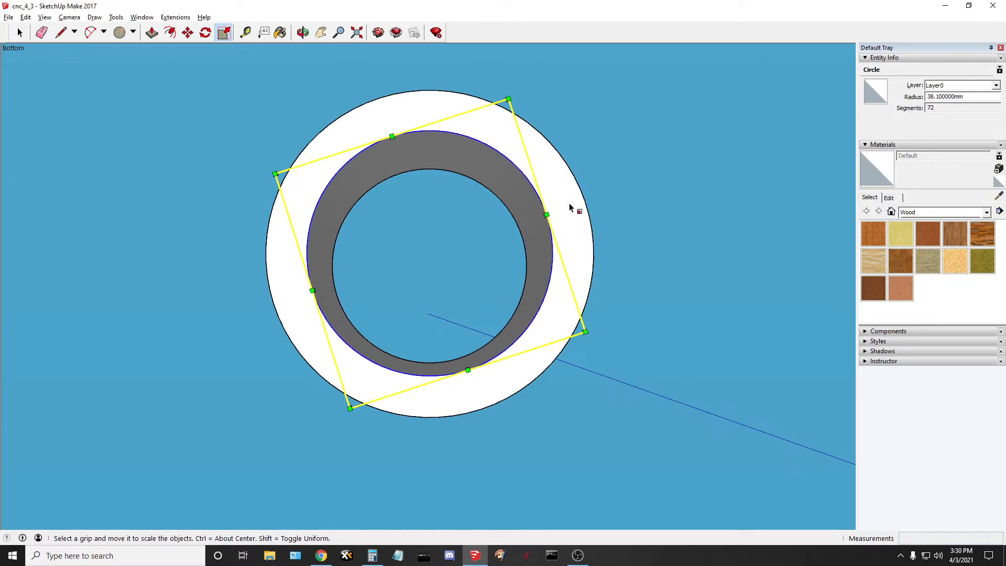
# Start a tape measurement from the outer edge of the adapter's underside
pyautogui.click(246, 32)
pyautogui.scroll(1, 539, 239)
pyautogui.scroll(2, 540, 239)
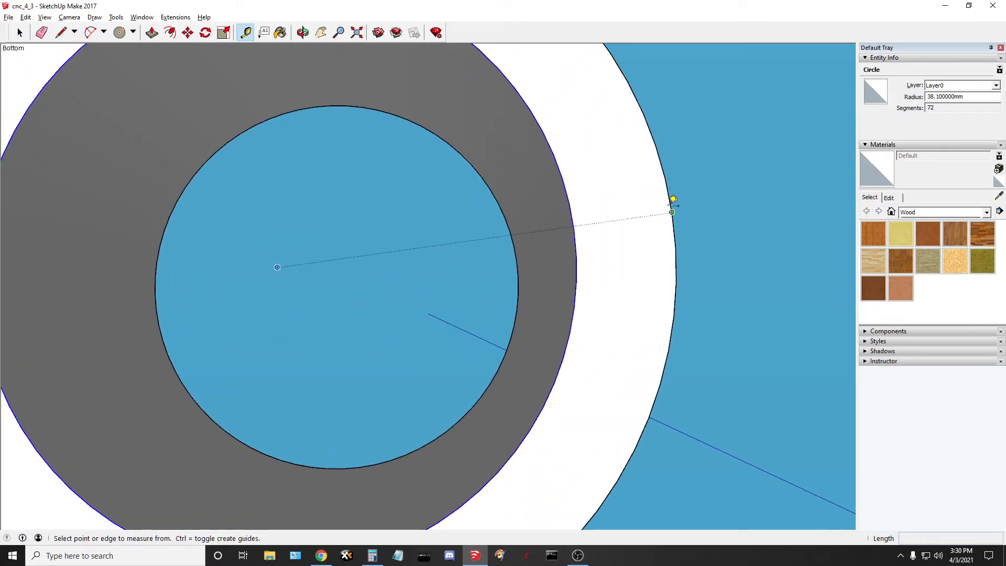
pyautogui.click(676, 209)
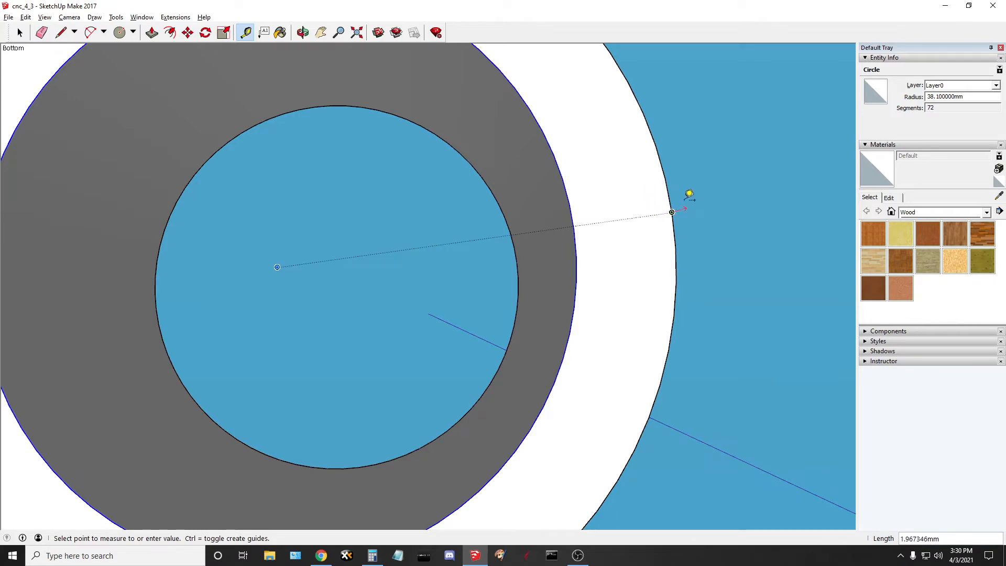
pyautogui.click(20, 33)
# Restart the tape measurement and measure across the outer circle of the underside through its center, leaving a guide line
pyautogui.click(245, 33)
pyautogui.click(19, 32)
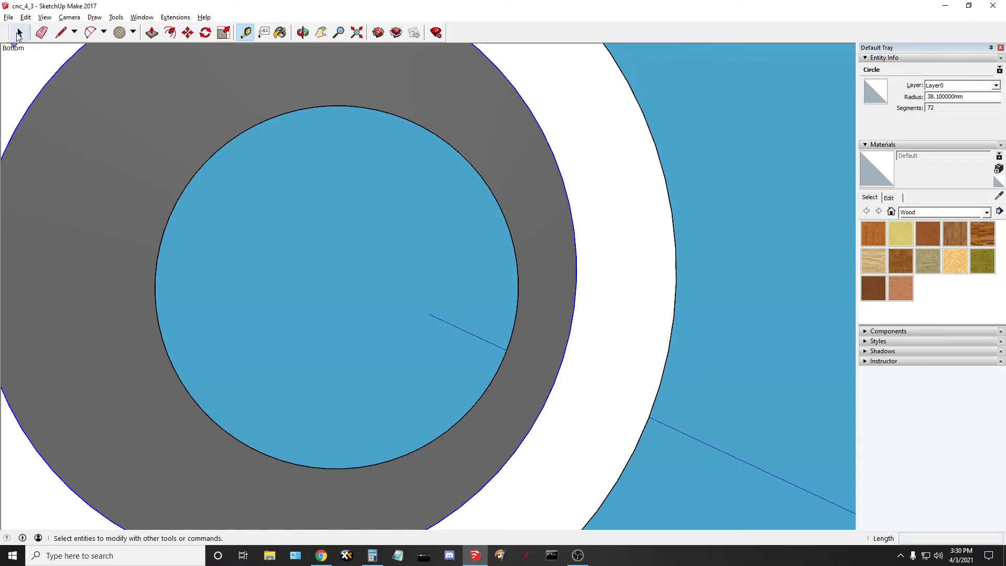
pyautogui.click(602, 126)
pyautogui.click(246, 32)
pyautogui.scroll(-5, 313, 157)
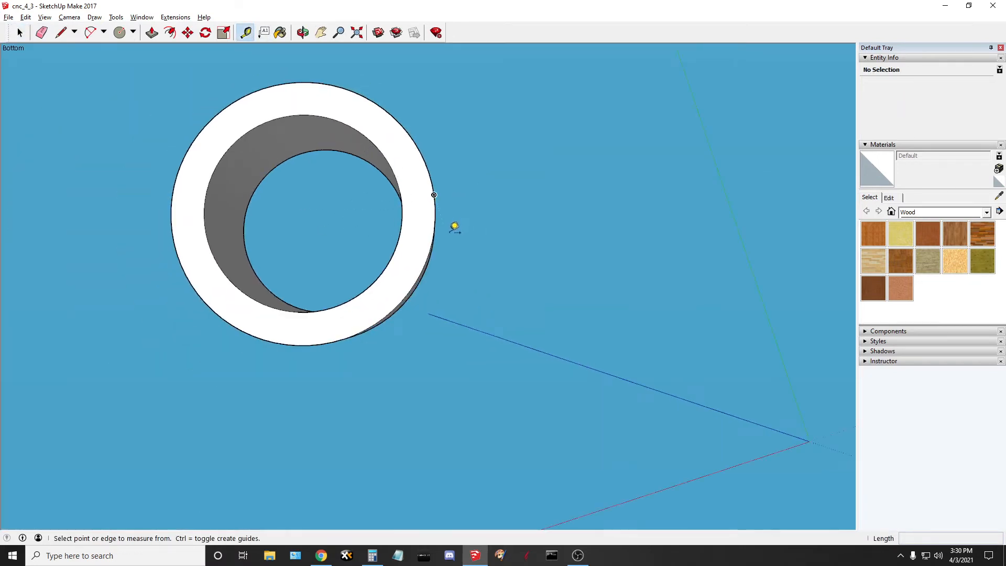
pyautogui.scroll(3, 442, 218)
pyautogui.scroll(-4, 442, 218)
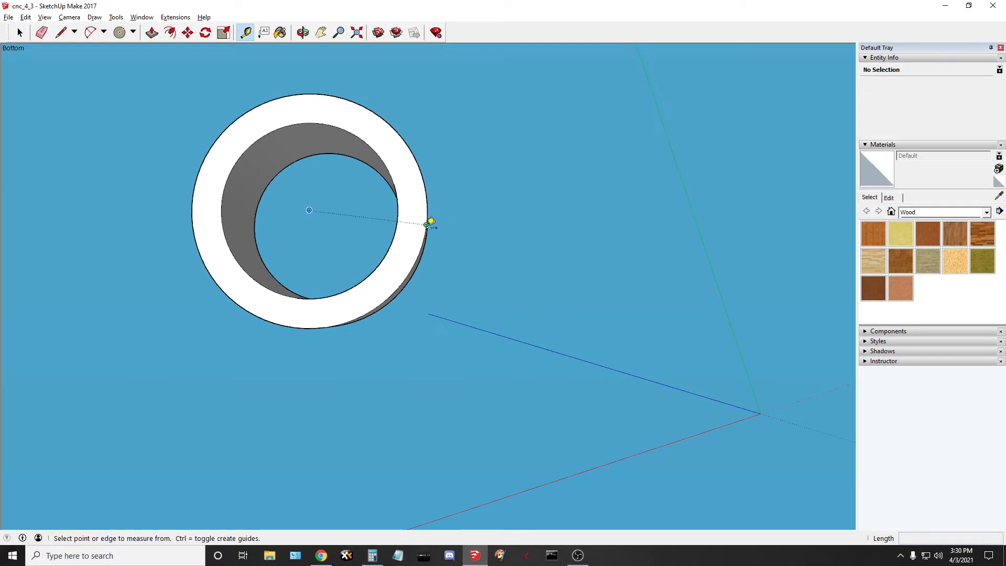
pyautogui.click(426, 224)
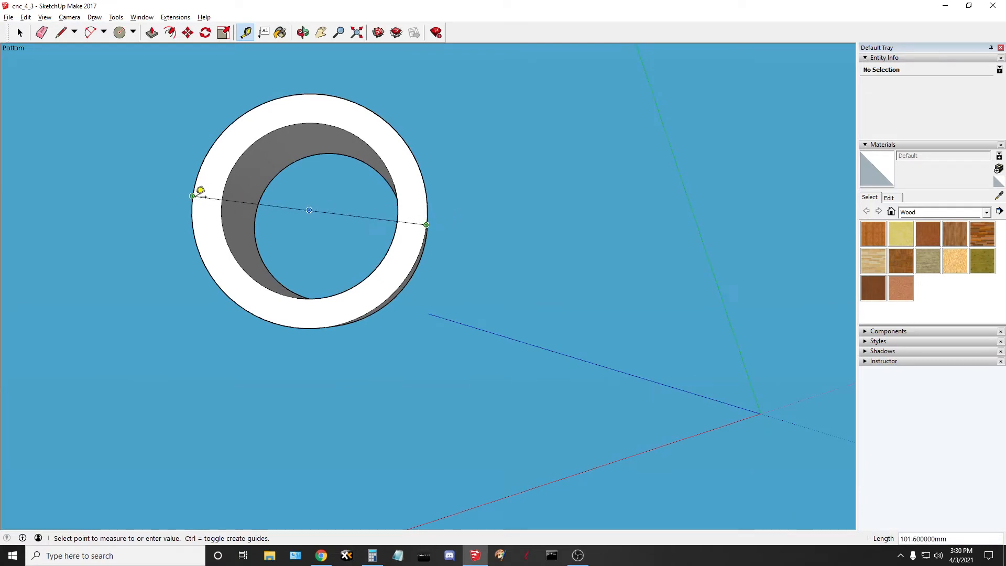
pyautogui.click(199, 192)
# Place a guide point on the guide line 5 mm inward from the underside's outer edge
pyautogui.scroll(4, 416, 236)
pyautogui.scroll(4, 553, 111)
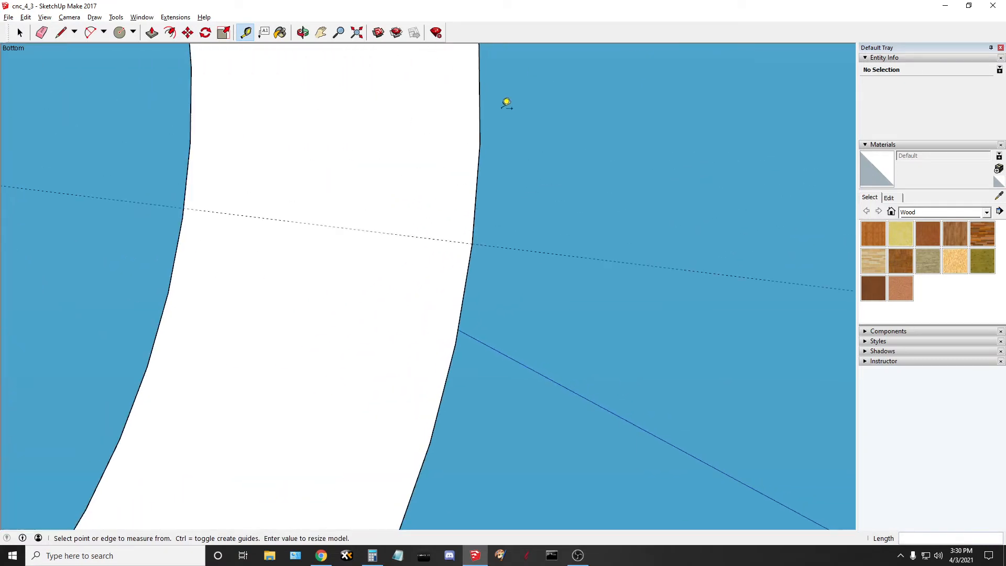
pyautogui.click(473, 241)
pyautogui.write('5')
pyautogui.press('Return')
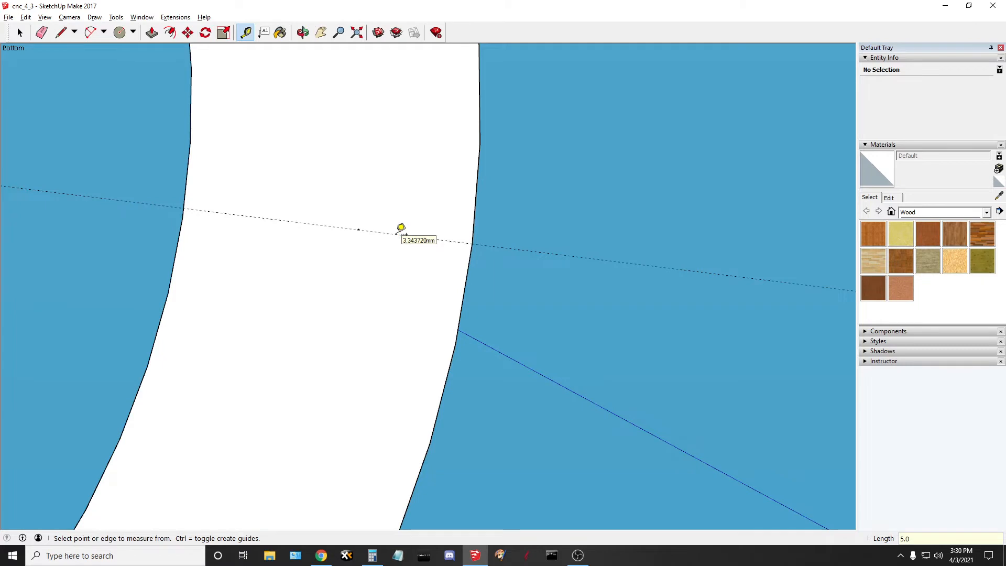
# Try scaling the bore's circular edge on the underside by 1.09 about the opposite corner, and undo the scaling
pyautogui.scroll(-4, 330, 247)
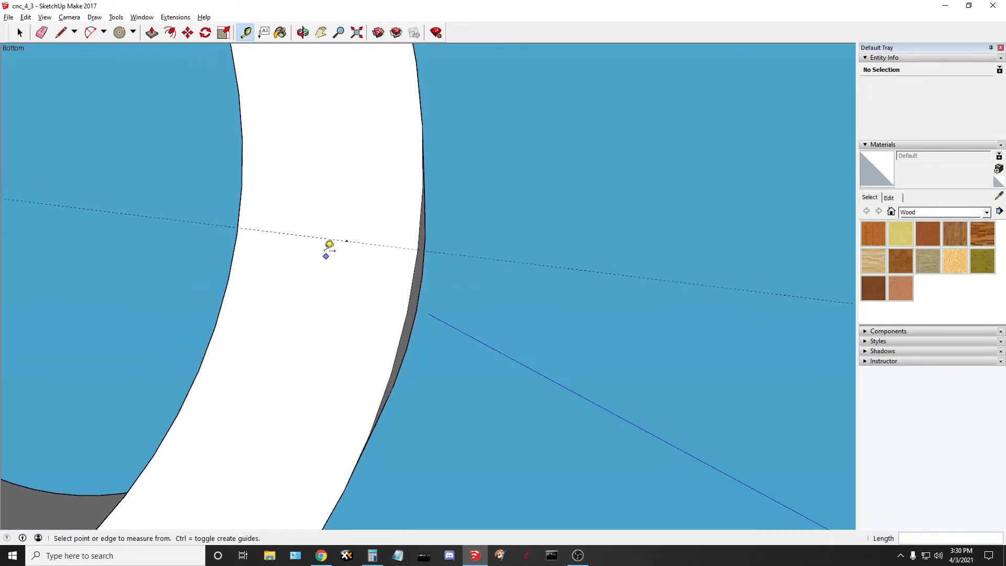
pyautogui.click(303, 32)
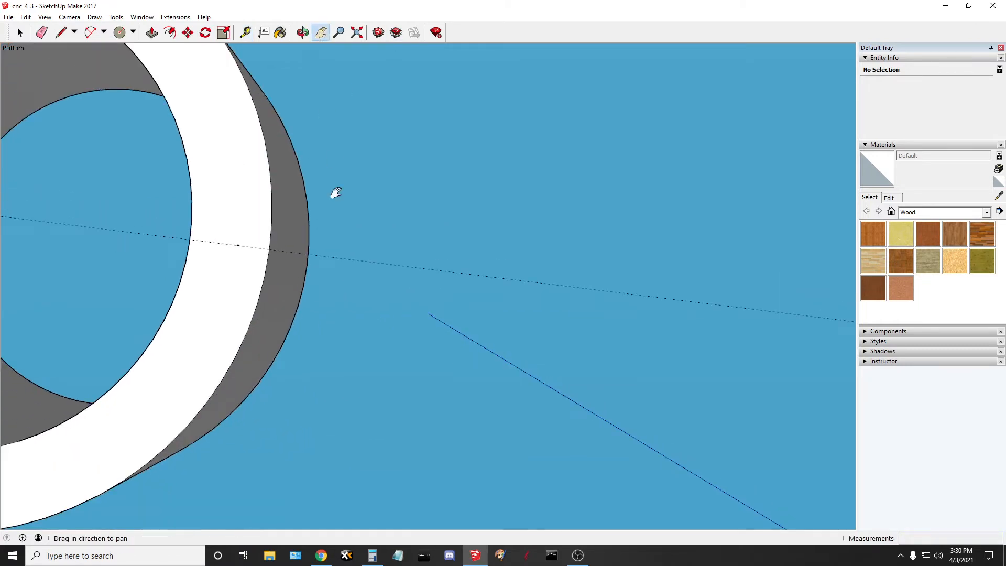
pyautogui.moveTo(332, 157); pyautogui.dragTo(571, 229)
pyautogui.moveTo(571, 229); pyautogui.dragTo(196, 238, button='middle')
pyautogui.scroll(-6, 195, 238)
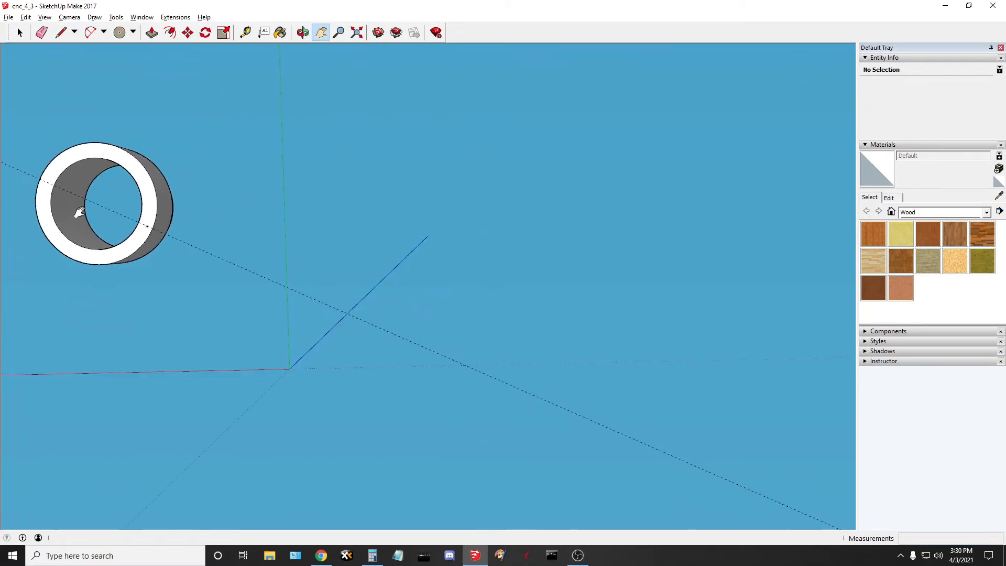
pyautogui.moveTo(188, 204); pyautogui.dragTo(534, 283)
pyautogui.scroll(5, 449, 272)
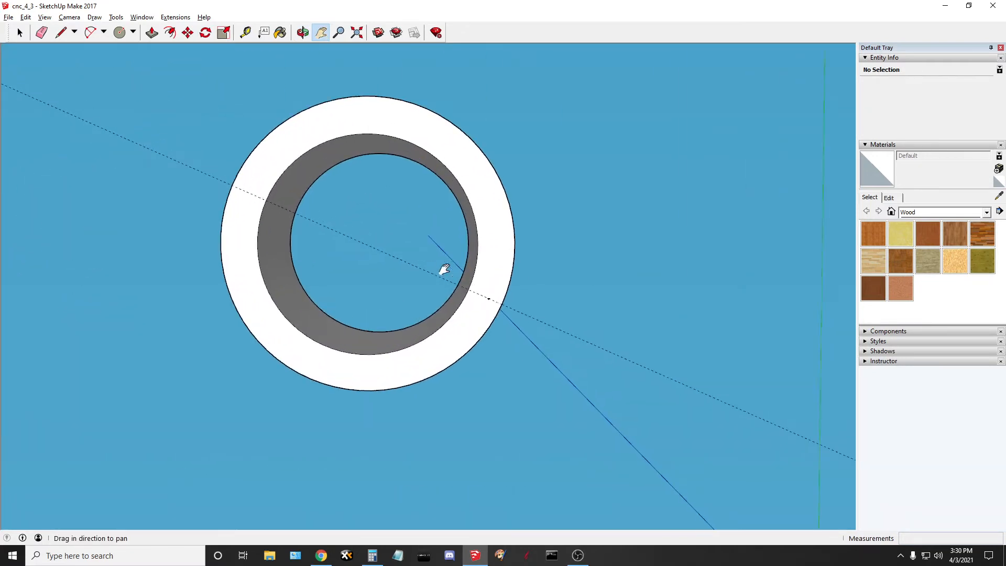
pyautogui.scroll(2, 320, 258)
pyautogui.scroll(-1, 379, 157)
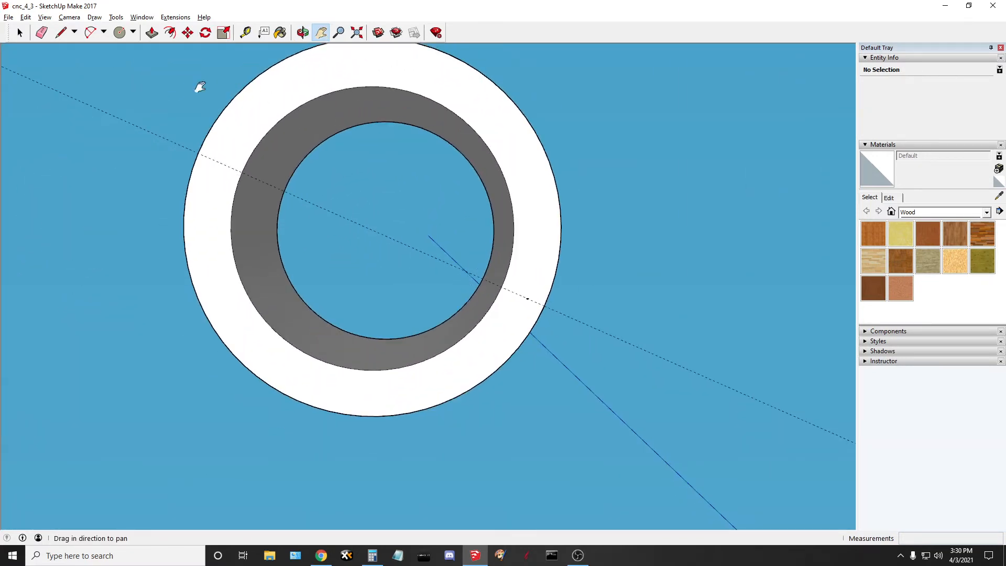
pyautogui.click(18, 29)
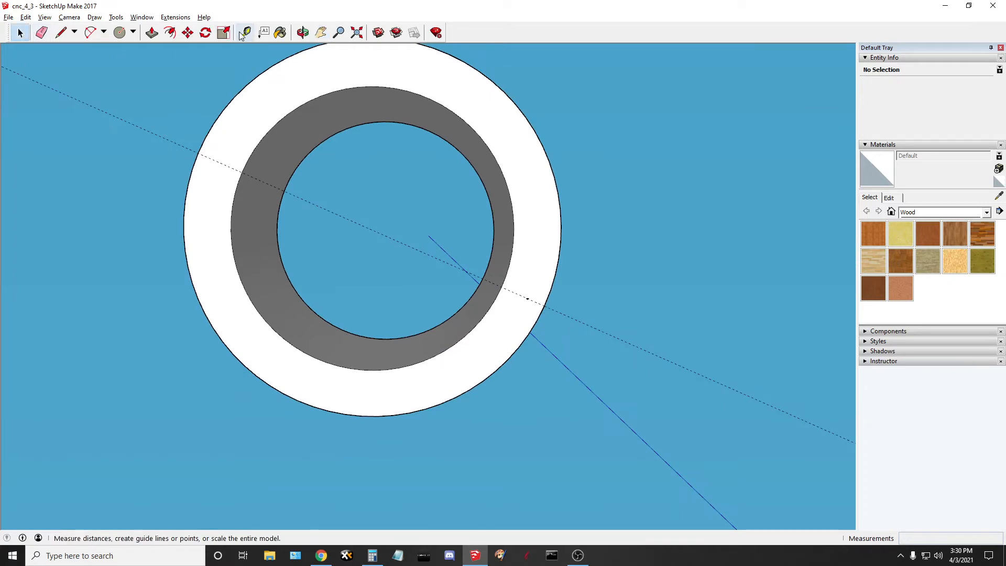
pyautogui.click(275, 125)
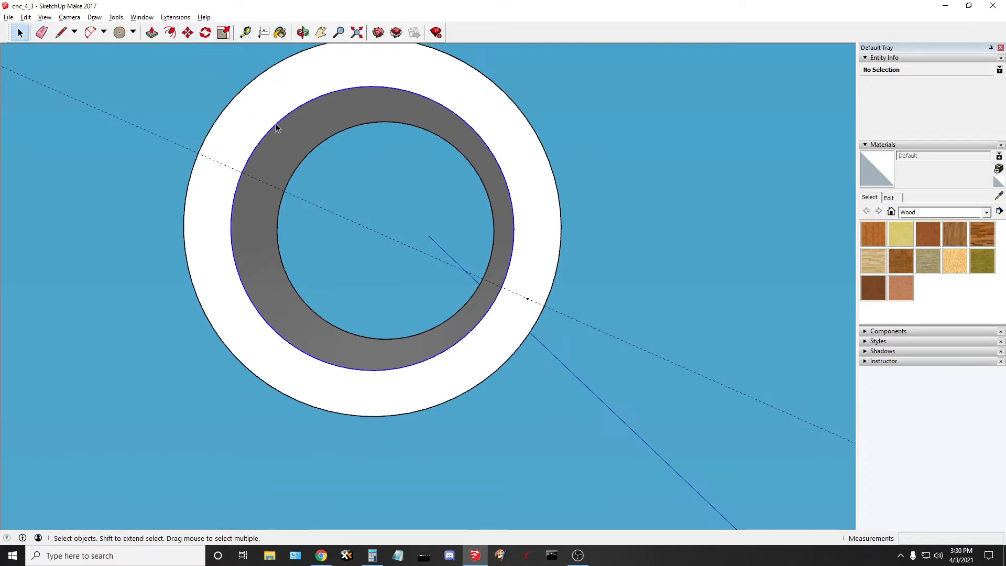
pyautogui.click(224, 33)
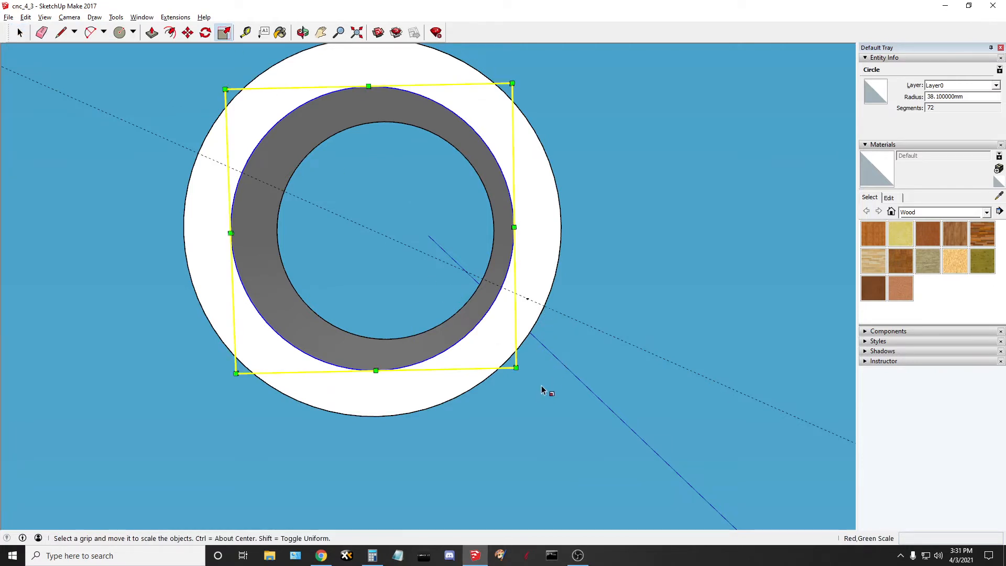
pyautogui.scroll(1, 547, 381)
pyautogui.scroll(-2, 548, 382)
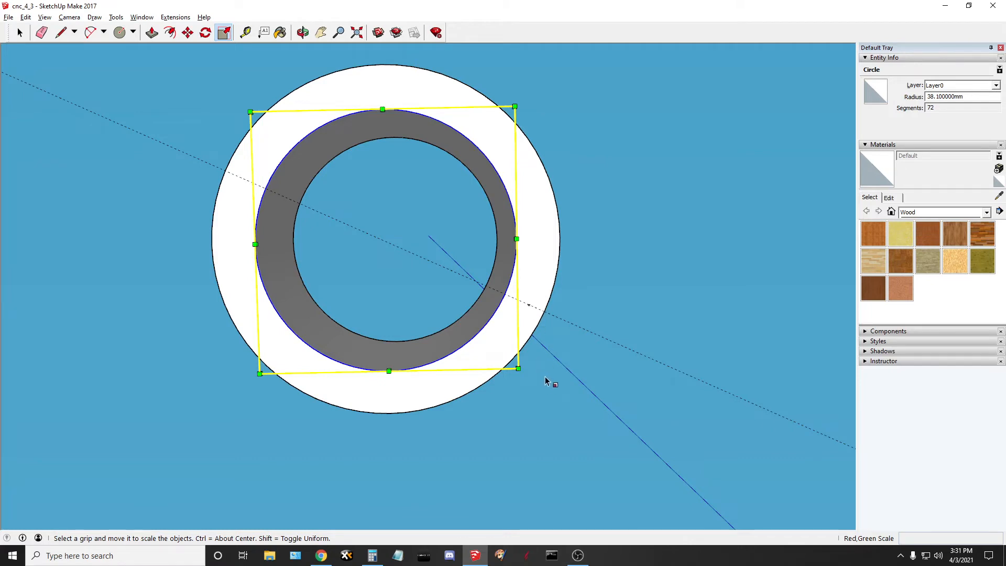
pyautogui.moveTo(518, 368); pyautogui.dragTo(542, 391)
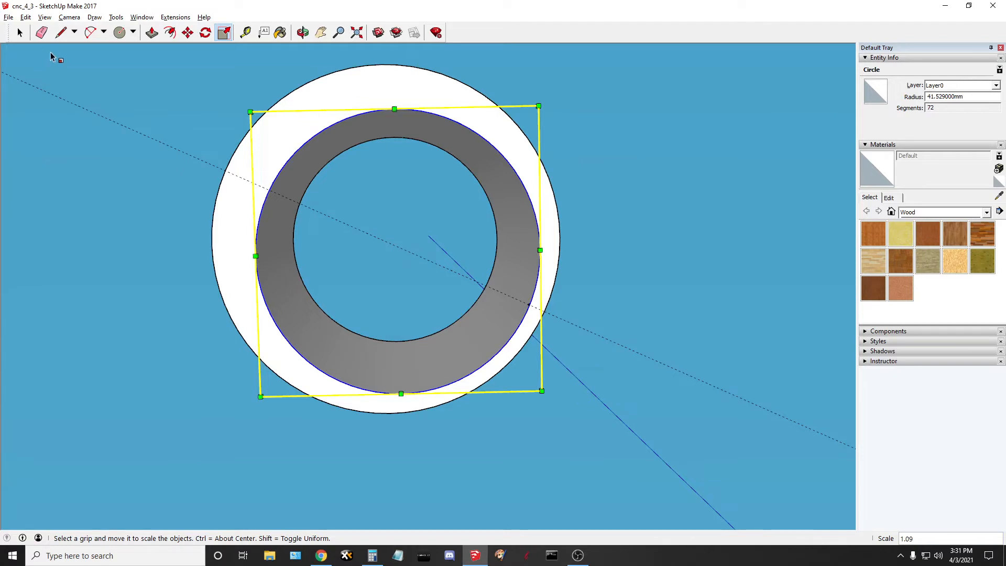
pyautogui.hotkey('ctrl', 'z')
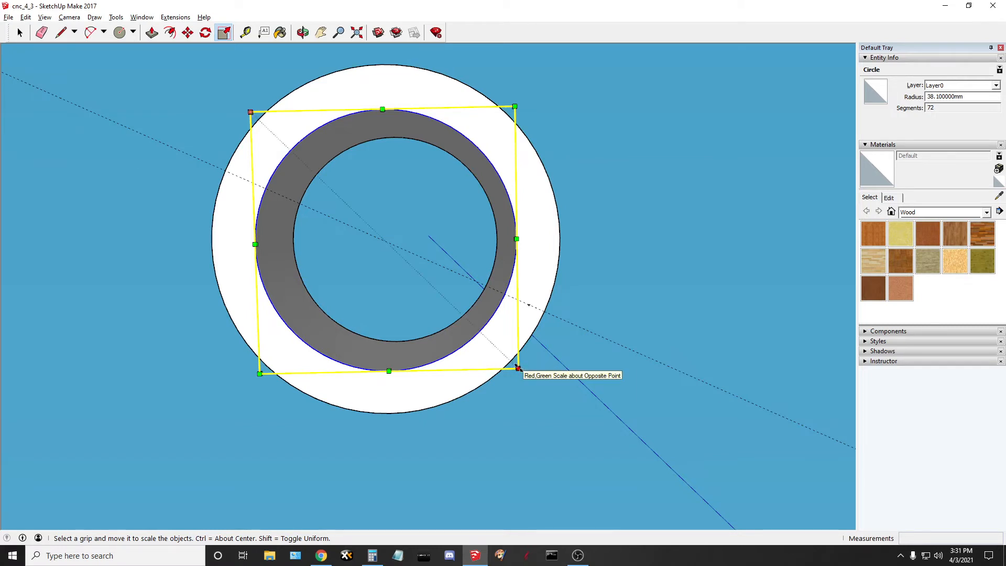
# Try scaling the bore's underside edge non-uniformly by 1.07 and 1.06, and undo it
pyautogui.moveTo(517, 369); pyautogui.dragTo(537, 384)
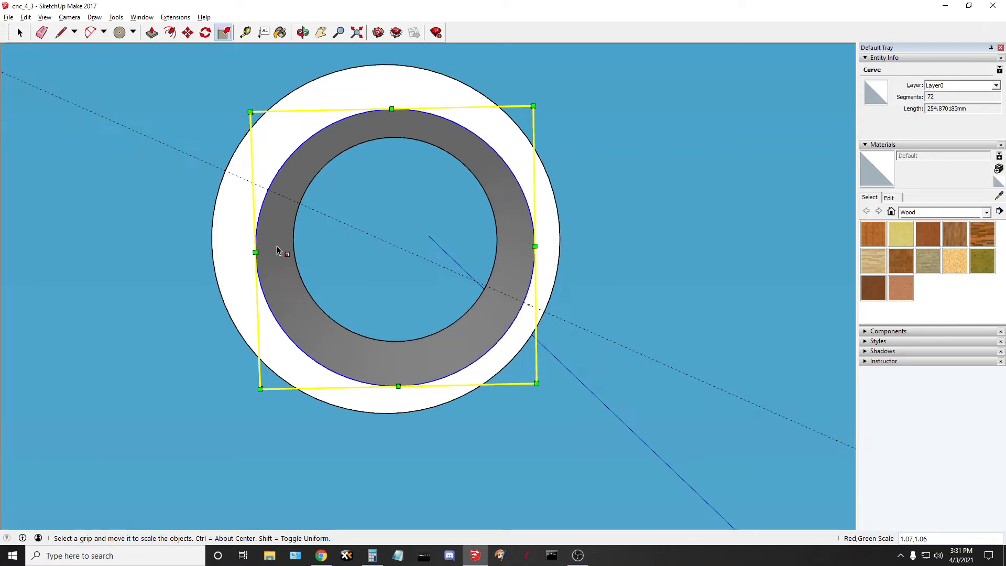
pyautogui.click(20, 33)
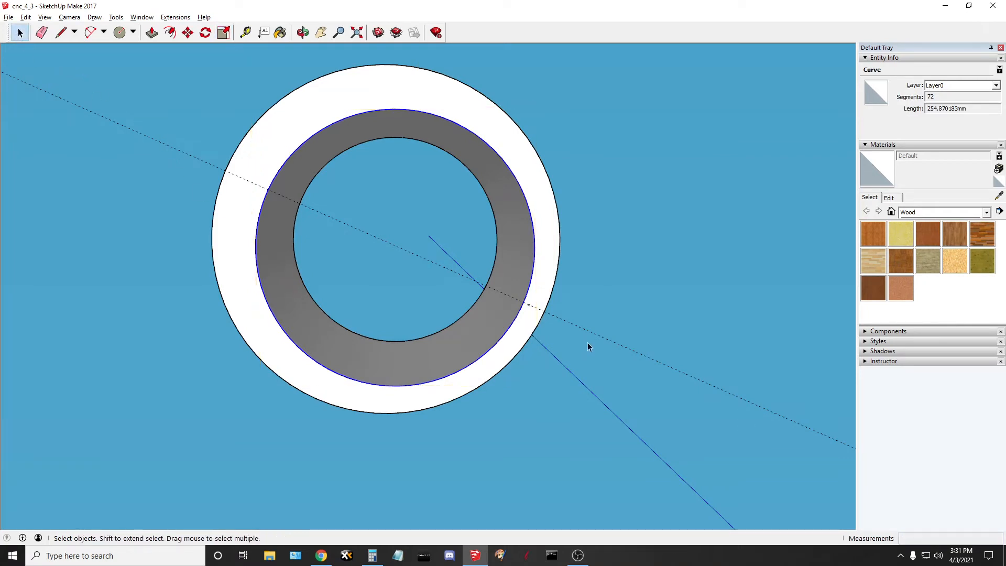
pyautogui.hotkey('ctrl', 'z')
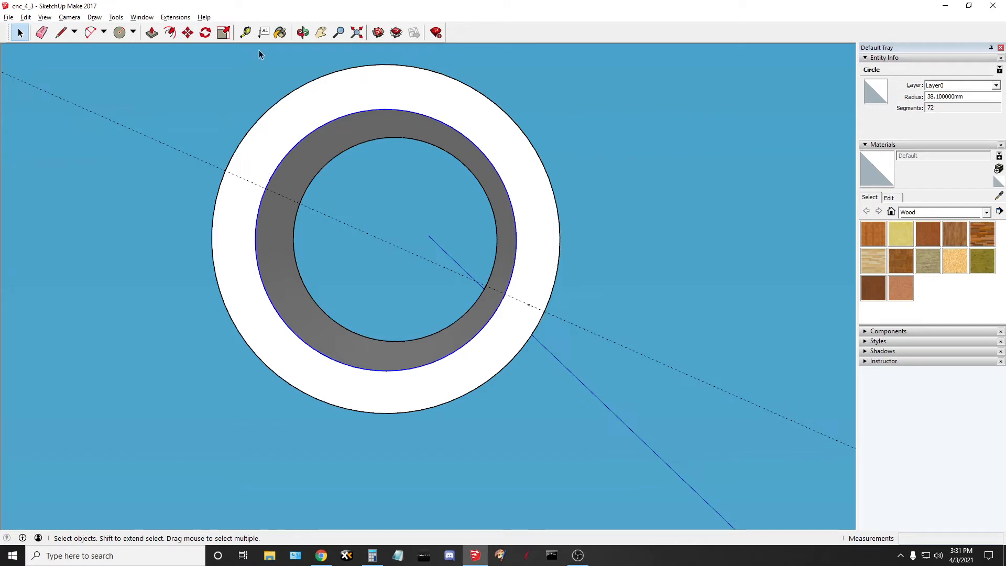
# Scale the bore's circular edge on the underside uniformly about its center by 1.20, out to the guide point
pyautogui.click(224, 33)
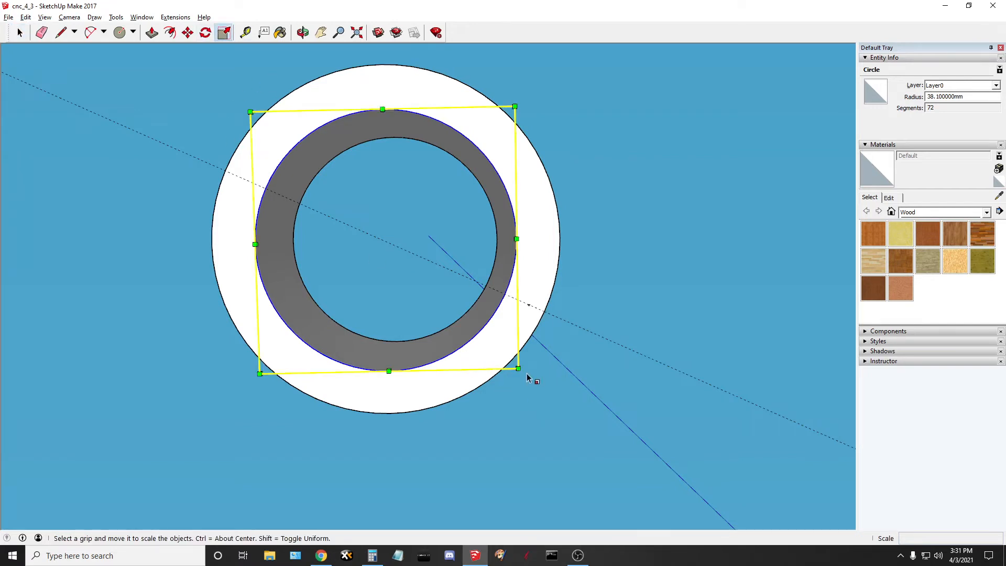
pyautogui.press('ctrl')
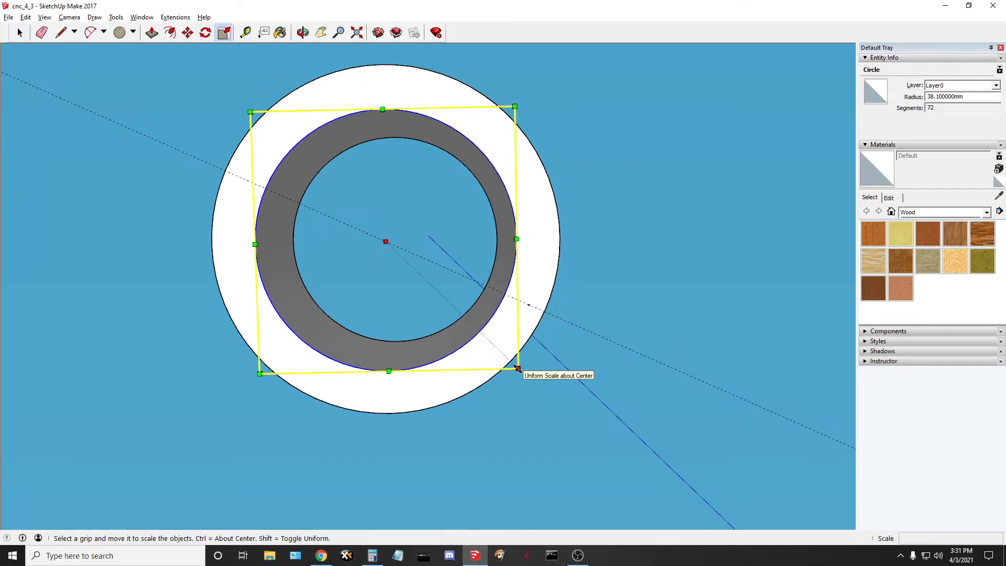
pyautogui.keyDown('ctrl'); pyautogui.moveTo(518, 369); pyautogui.dragTo(548, 389); pyautogui.keyUp('ctrl')
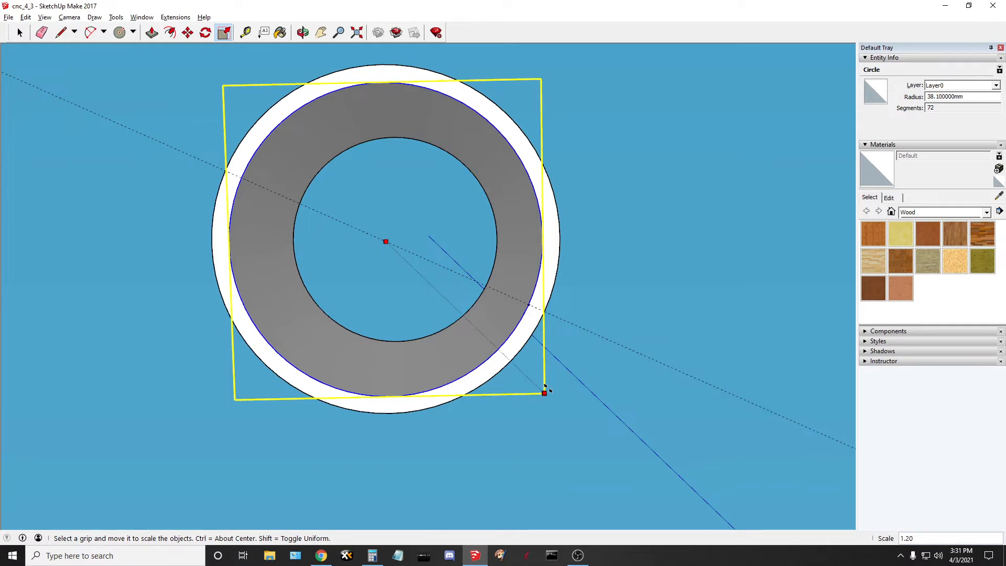
pyautogui.moveTo(549, 390); pyautogui.dragTo(292, 222)
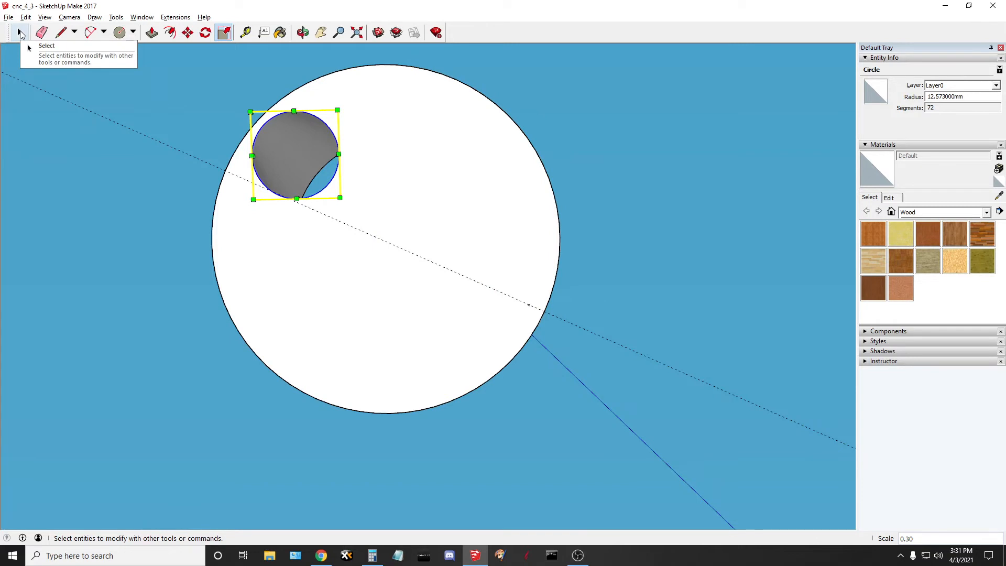
pyautogui.hotkey('ctrl', 'z')
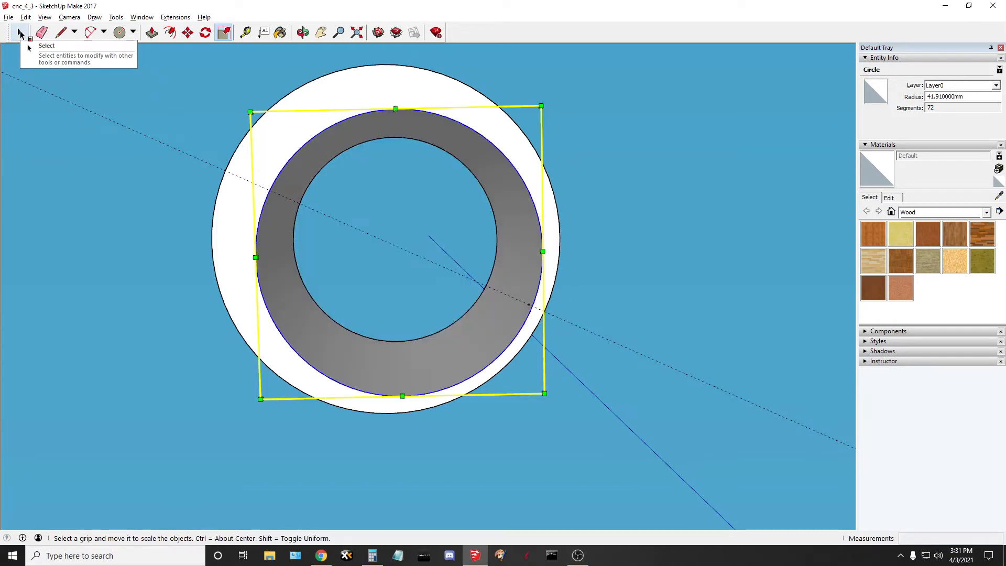
pyautogui.hotkey('ctrl', 'z')
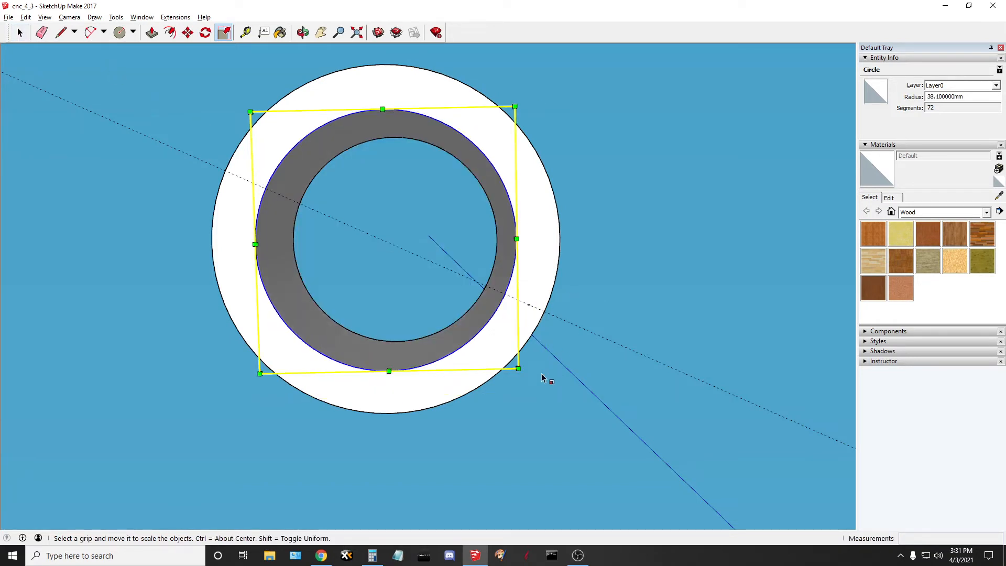
pyautogui.moveTo(518, 368); pyautogui.dragTo(551, 388)
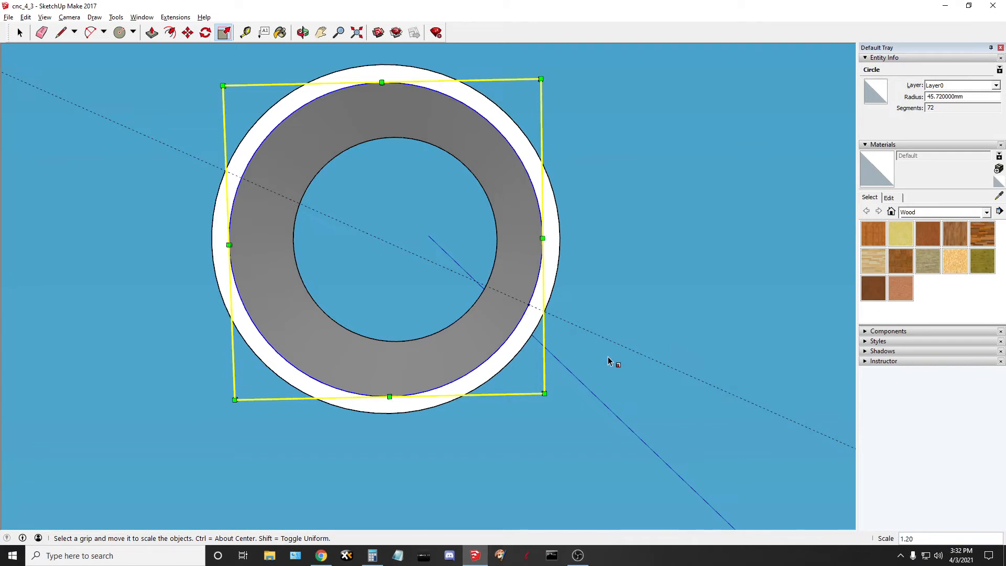
pyautogui.click(20, 33)
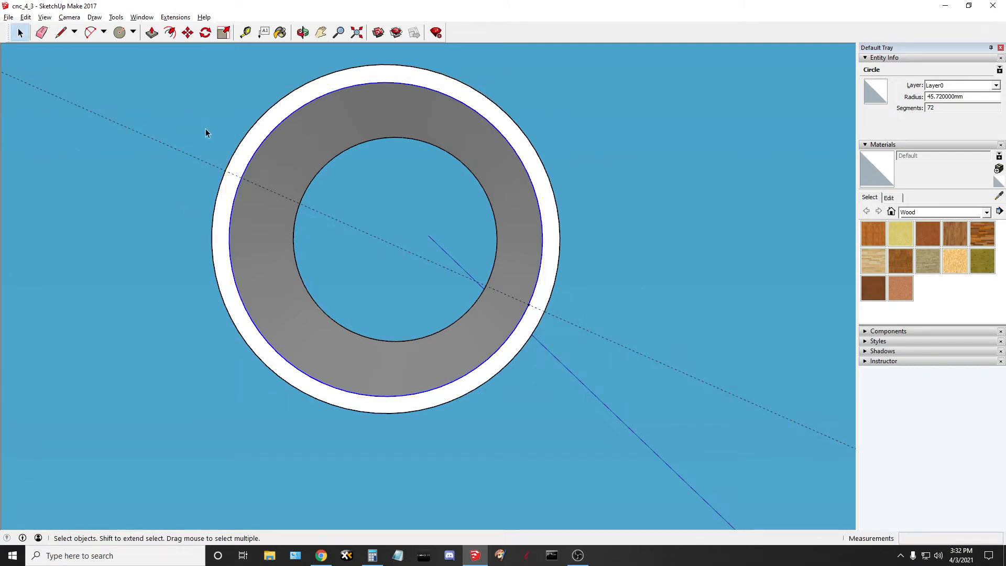
# Delete all guides from the model
pyautogui.moveTo(634, 182); pyautogui.dragTo(301, 335, button='middle')
pyautogui.moveTo(570, 383); pyautogui.dragTo(535, 393, button='middle')
pyautogui.moveTo(463, 294); pyautogui.dragTo(639, 419, button='middle')
pyautogui.scroll(3, 339, 482)
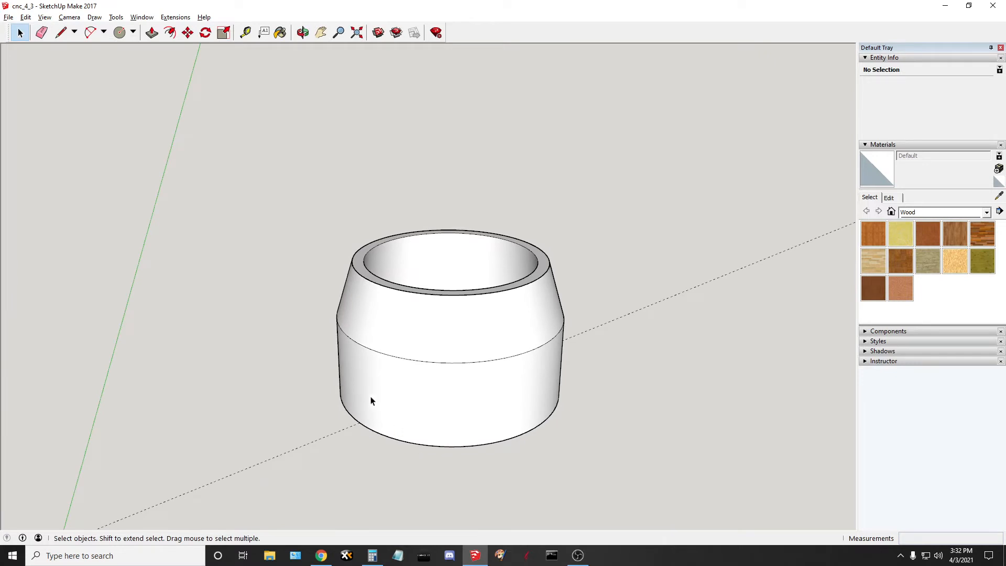
pyautogui.click(25, 16)
pyautogui.click(74, 114)
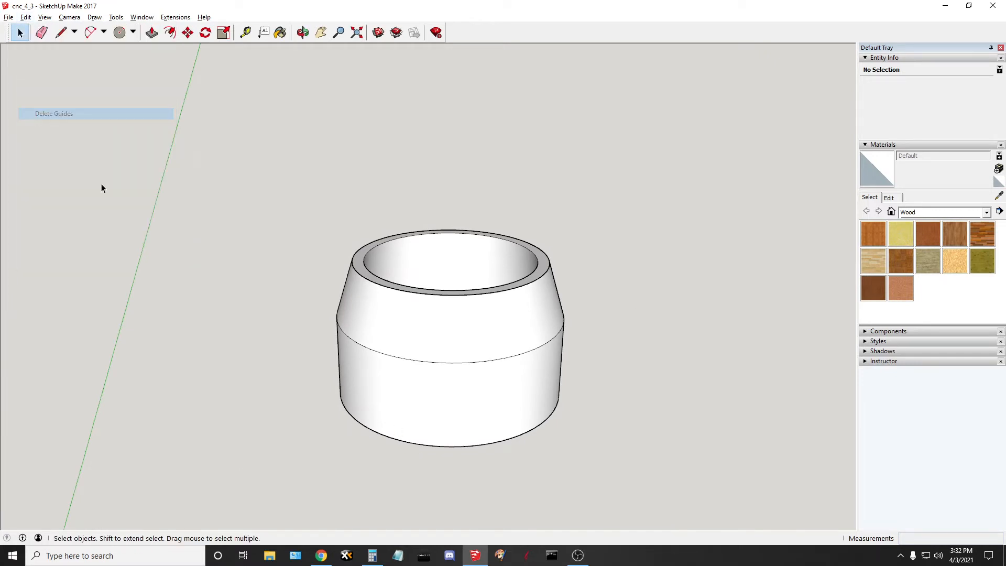
# Save the finished adapter under its existing file name
pyautogui.moveTo(577, 297); pyautogui.dragTo(561, 367, button='middle')
pyautogui.scroll(-3, 558, 464)
pyautogui.moveTo(559, 464); pyautogui.dragTo(608, 483, button='middle')
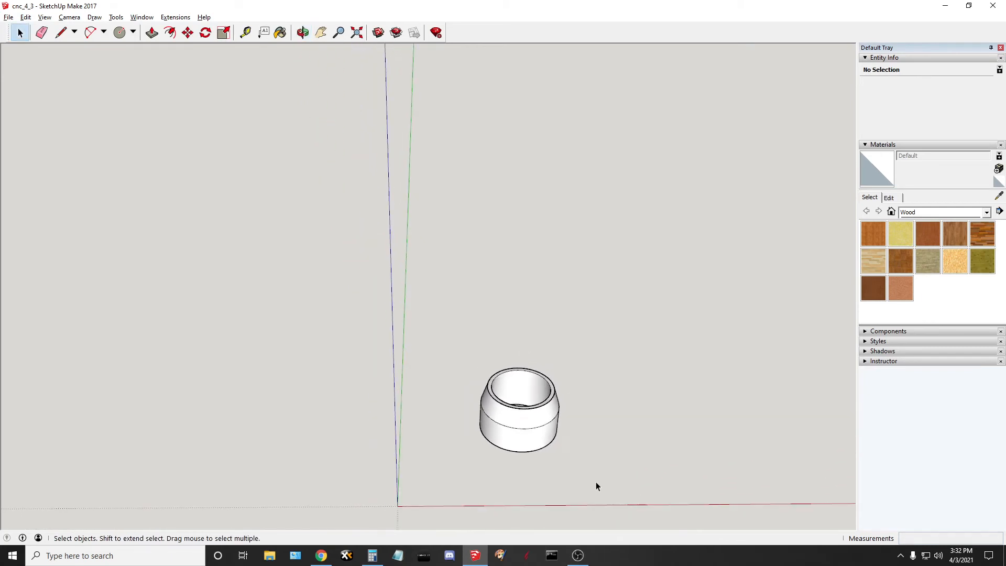
pyautogui.scroll(5, 584, 479)
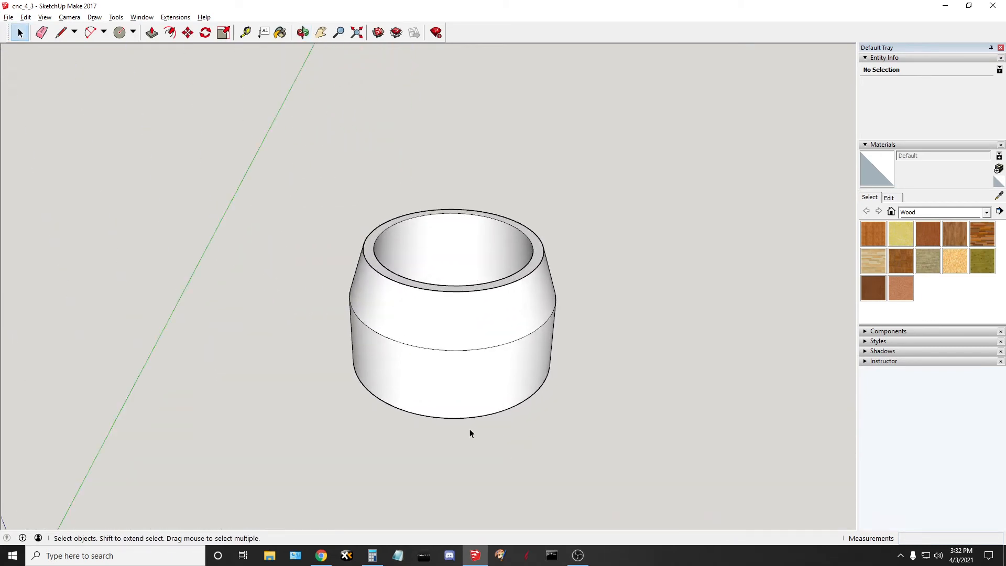
pyautogui.click(8, 18)
pyautogui.click(22, 57)
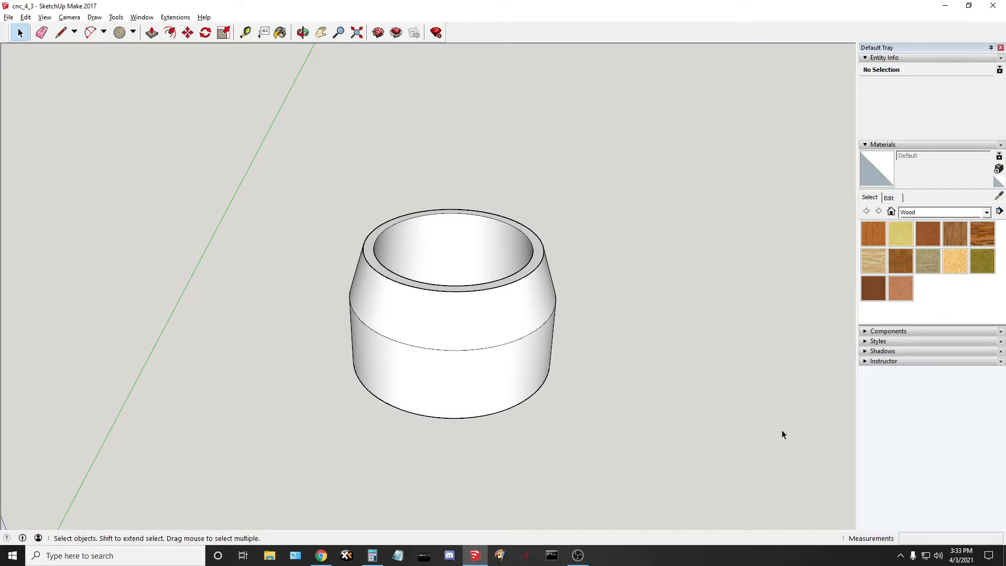
# Try window and crossing selections around the whole adapter and its upper part, and clear the selection
pyautogui.scroll(1, 177, 173)
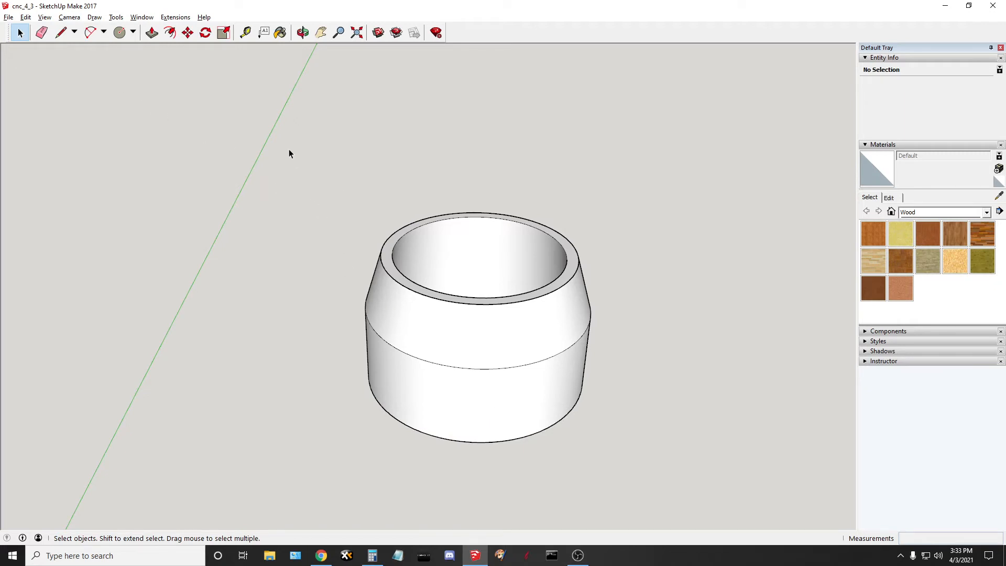
pyautogui.moveTo(286, 147); pyautogui.dragTo(681, 492)
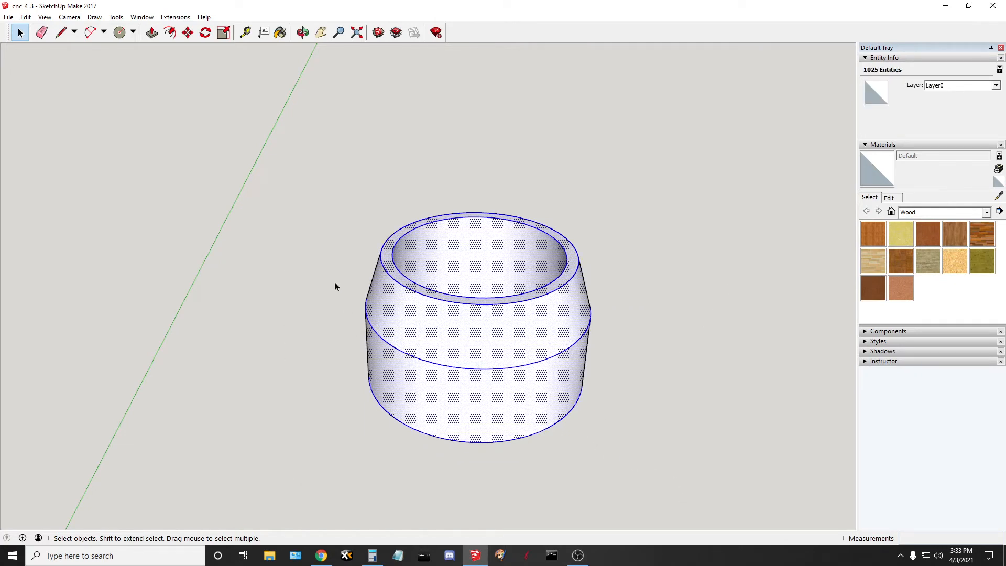
pyautogui.moveTo(302, 187); pyautogui.dragTo(704, 504)
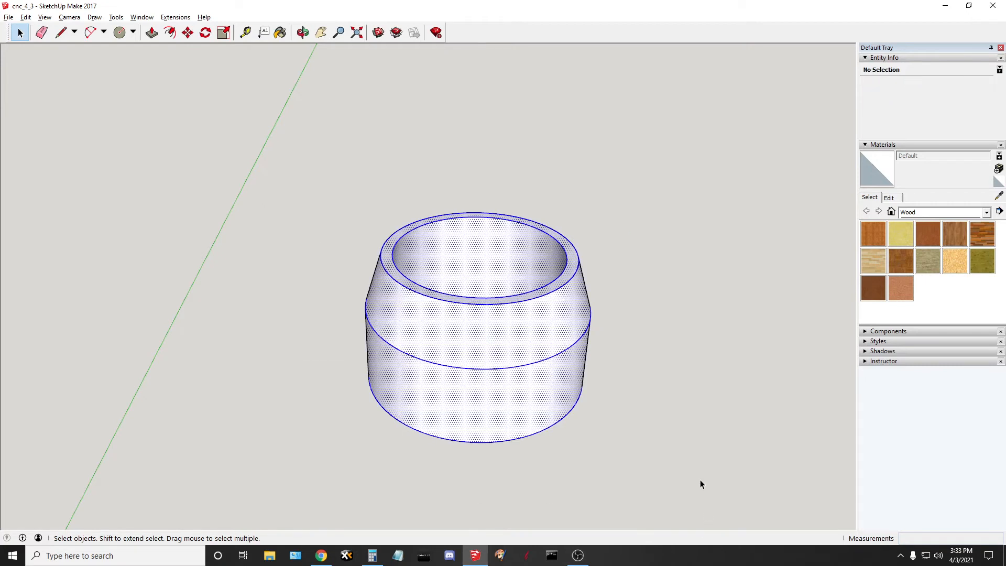
pyautogui.click(323, 200)
pyautogui.moveTo(314, 187); pyautogui.dragTo(646, 319)
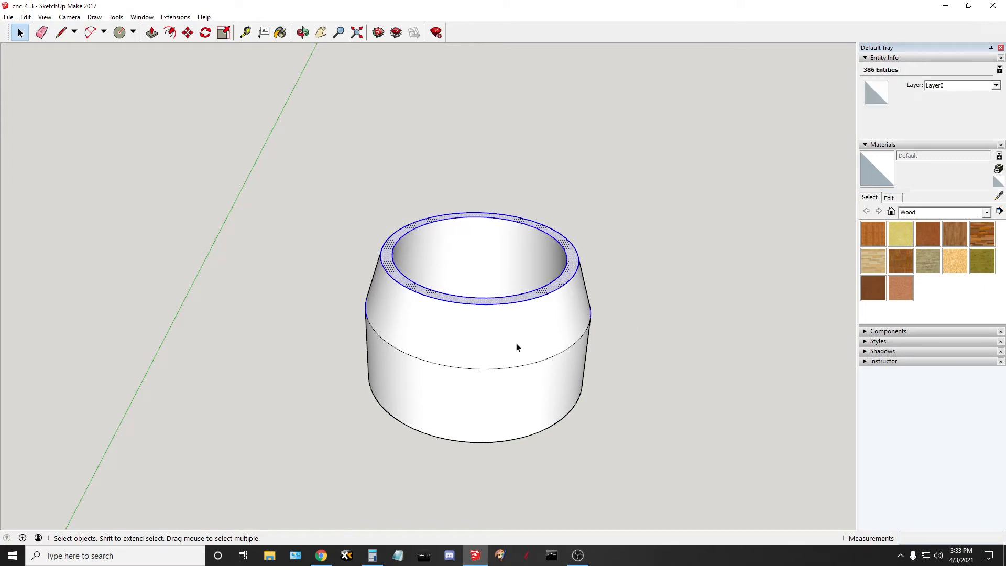
pyautogui.click(619, 403)
pyautogui.moveTo(650, 183); pyautogui.dragTo(334, 312)
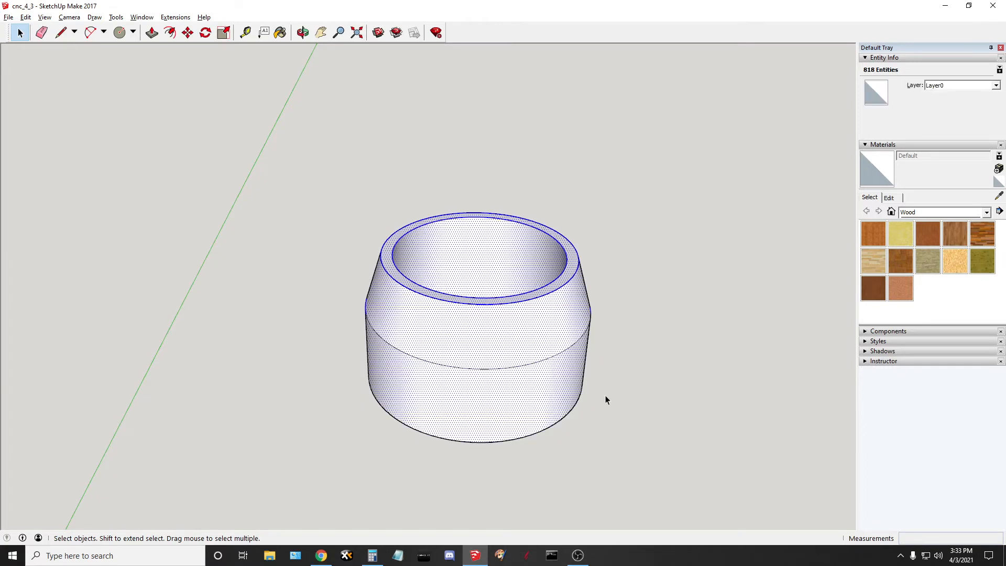
pyautogui.click(674, 339)
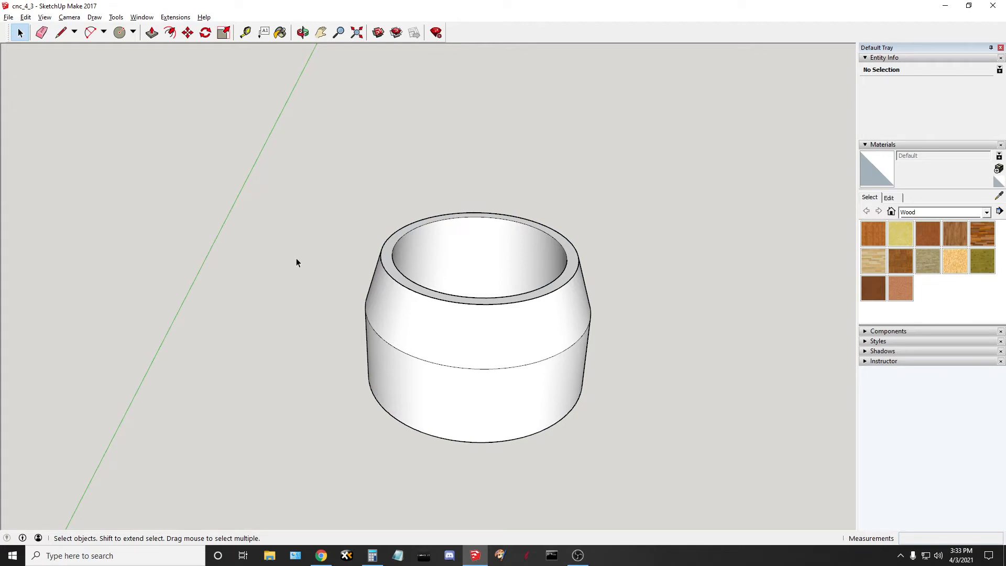
# Select the whole adapter, examine it in the Top, Bottom and Left standard views and in perspective from above, and clear the selection
pyautogui.moveTo(278, 132); pyautogui.dragTo(646, 482)
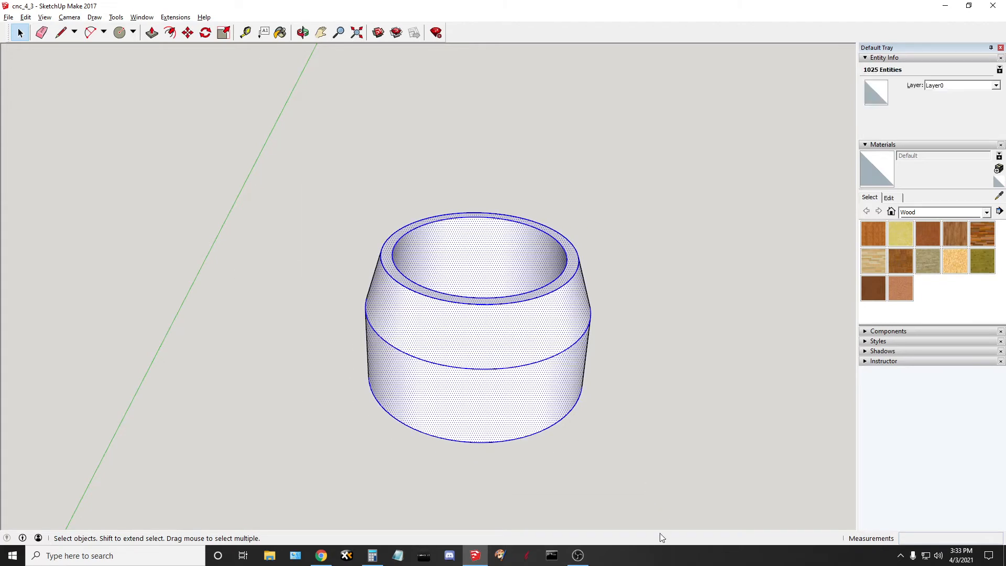
pyautogui.moveTo(664, 504); pyautogui.dragTo(629, 391, button='middle')
pyautogui.moveTo(243, 380); pyautogui.dragTo(225, 267, button='middle')
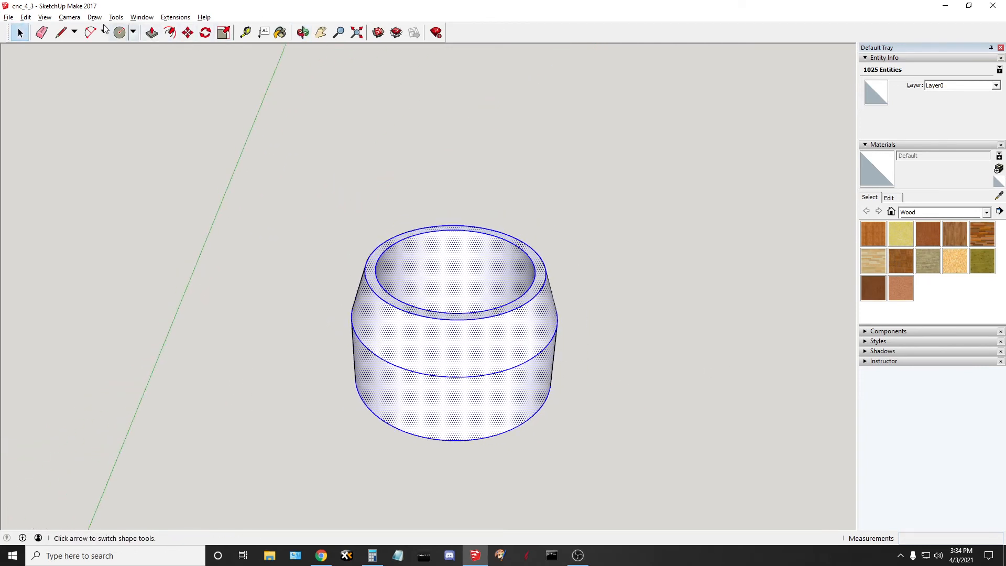
pyautogui.click(77, 20)
pyautogui.moveTo(178, 52)
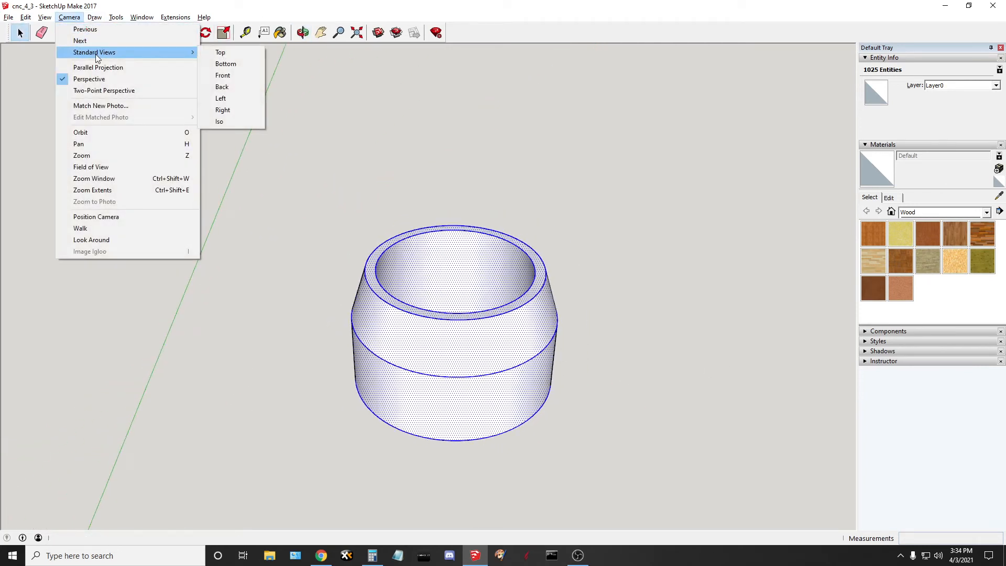
pyautogui.click(219, 54)
pyautogui.click(71, 18)
pyautogui.moveTo(94, 52)
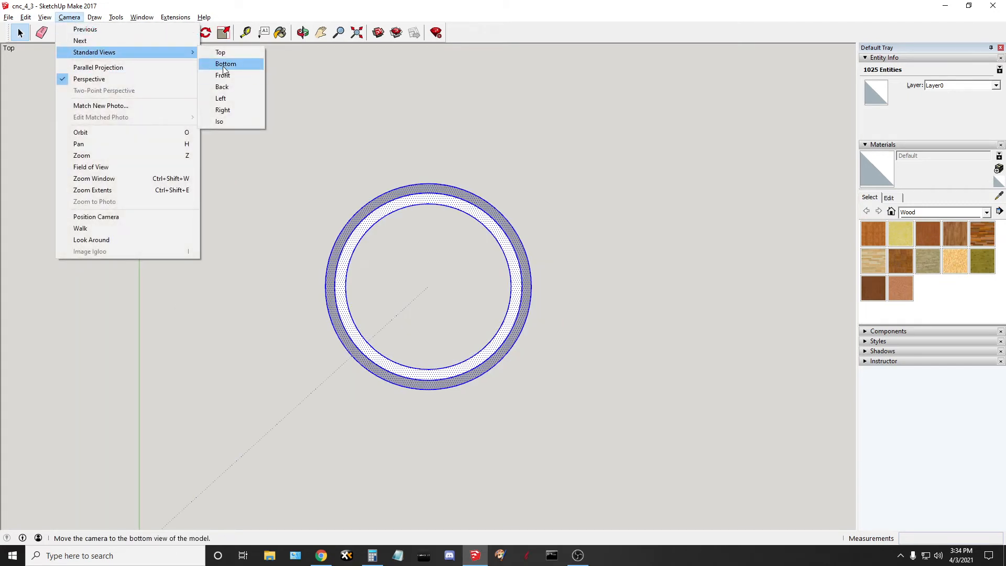
pyautogui.click(223, 65)
pyautogui.click(69, 17)
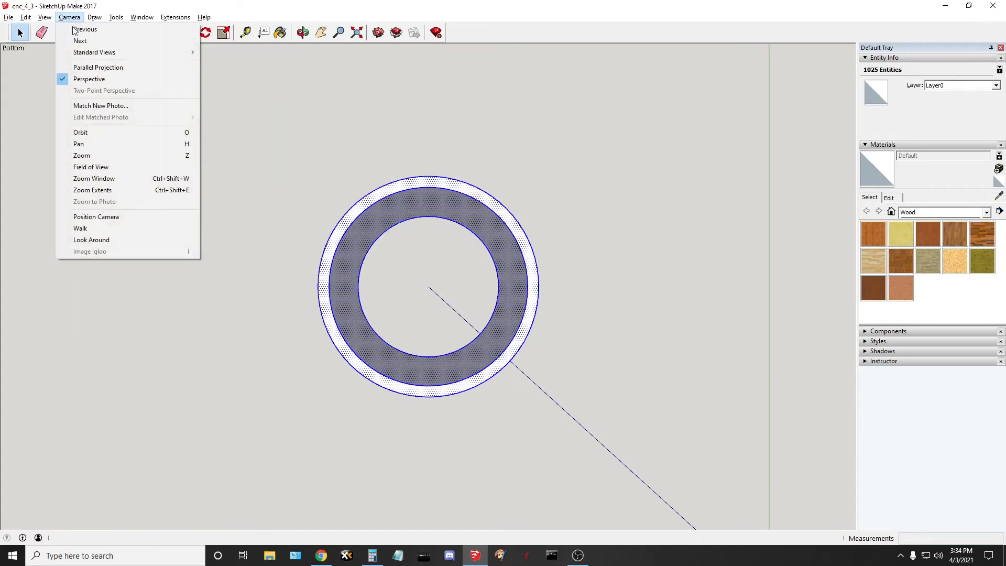
pyautogui.moveTo(87, 51)
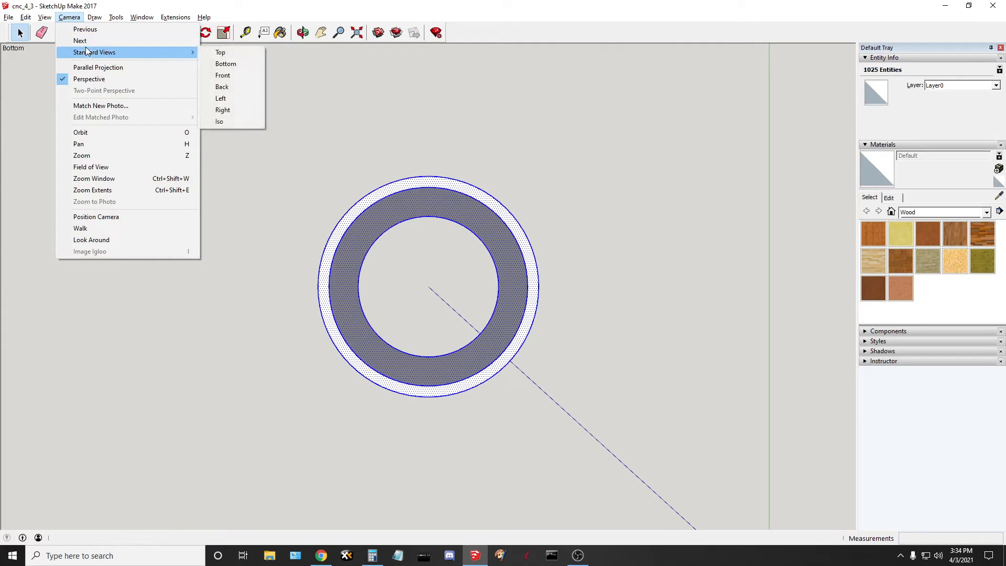
pyautogui.click(221, 98)
pyautogui.moveTo(601, 310); pyautogui.dragTo(402, 425, button='middle')
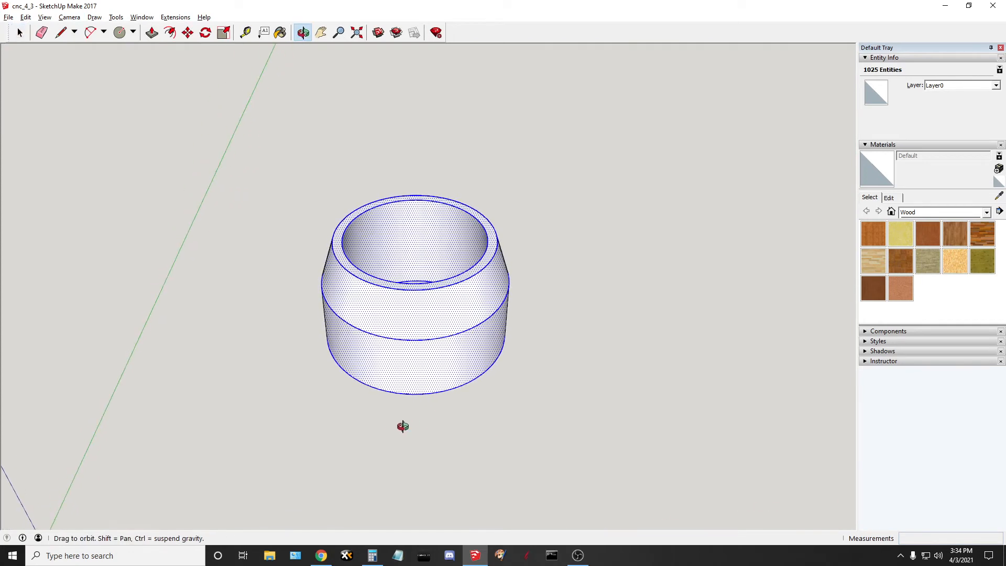
pyautogui.click(146, 198)
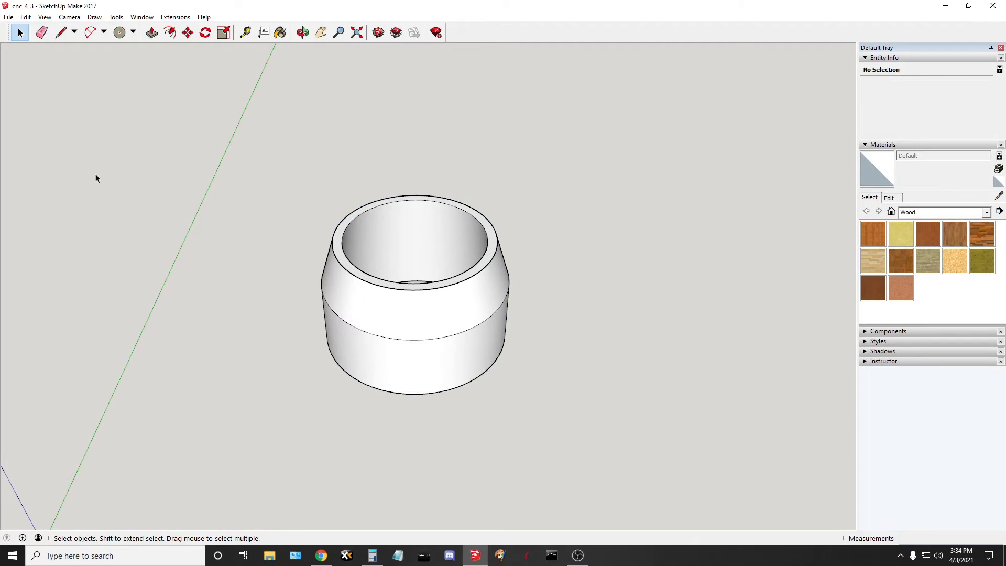
# Export the current view as a 2D PNG graphic named cnc_4_3 into the CNC Parts folder in Documents
pyautogui.click(8, 16)
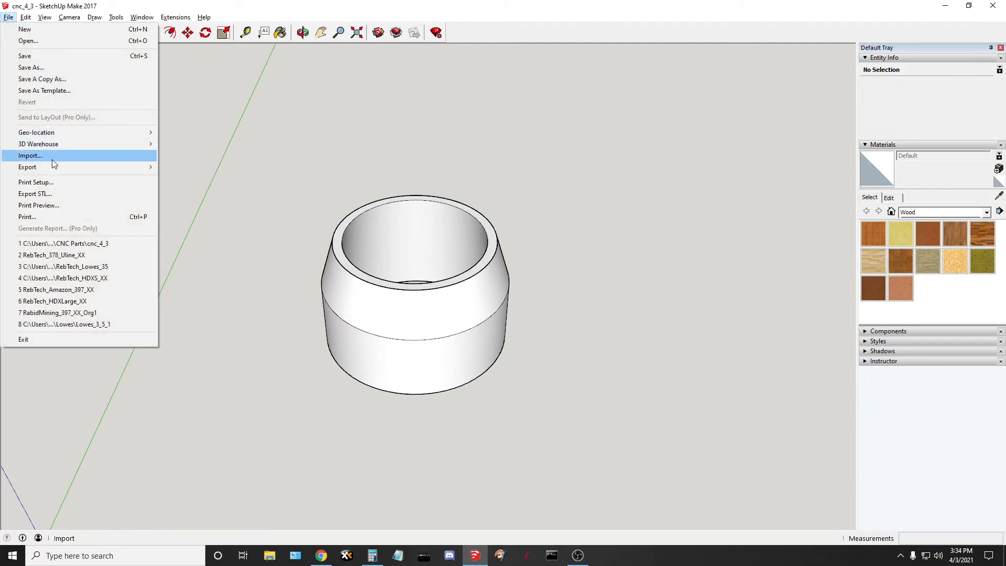
pyautogui.moveTo(48, 168)
pyautogui.click(189, 178)
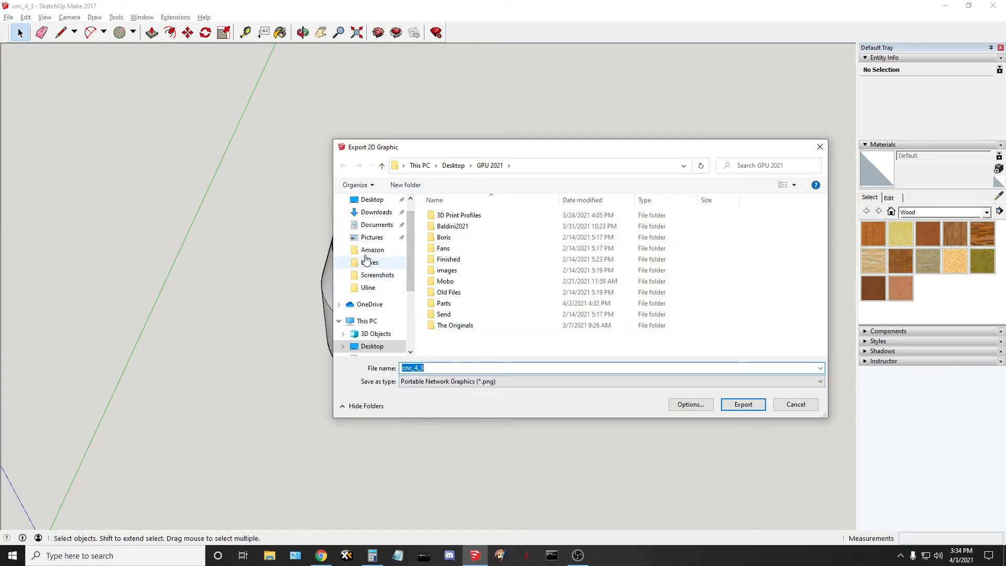
pyautogui.click(373, 226)
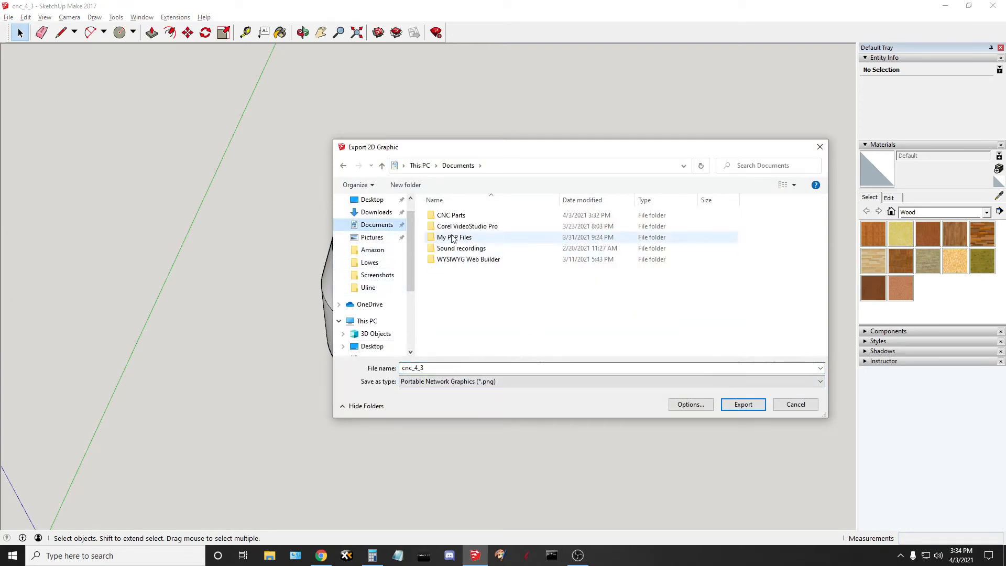
pyautogui.doubleClick(448, 215)
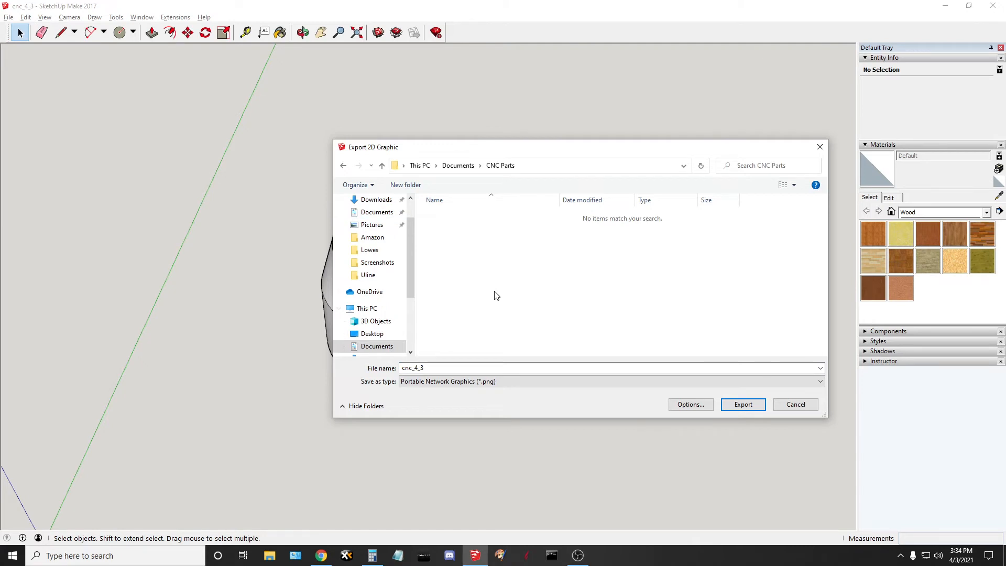
pyautogui.click(743, 404)
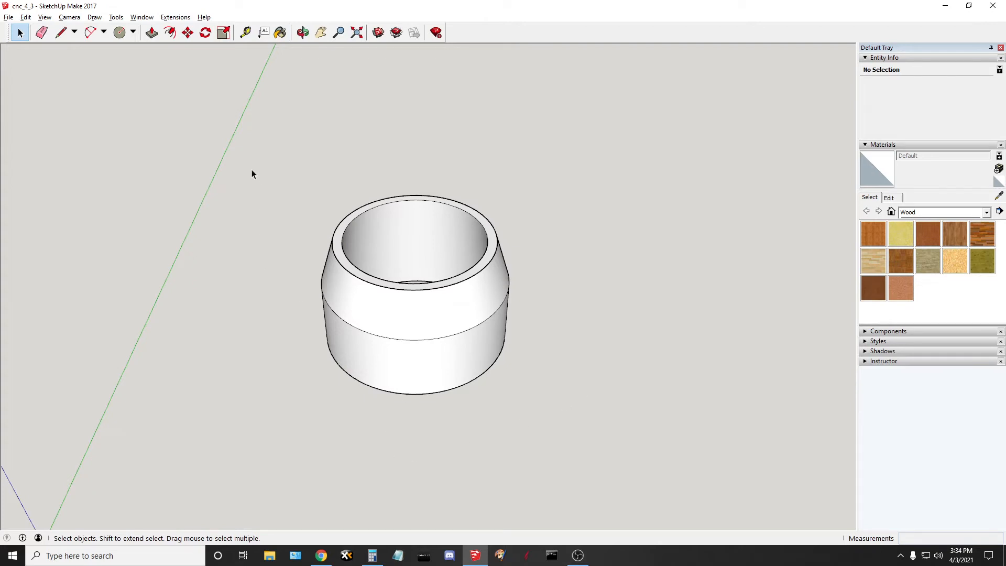
pyautogui.hotkey('ctrl', 'a')
pyautogui.click(591, 398)
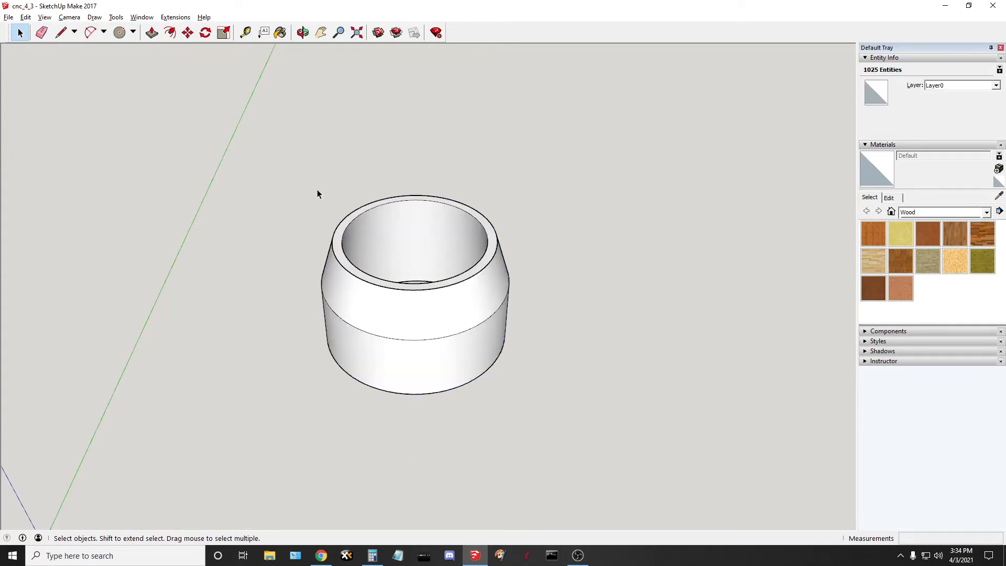
pyautogui.moveTo(256, 149); pyautogui.dragTo(602, 439)
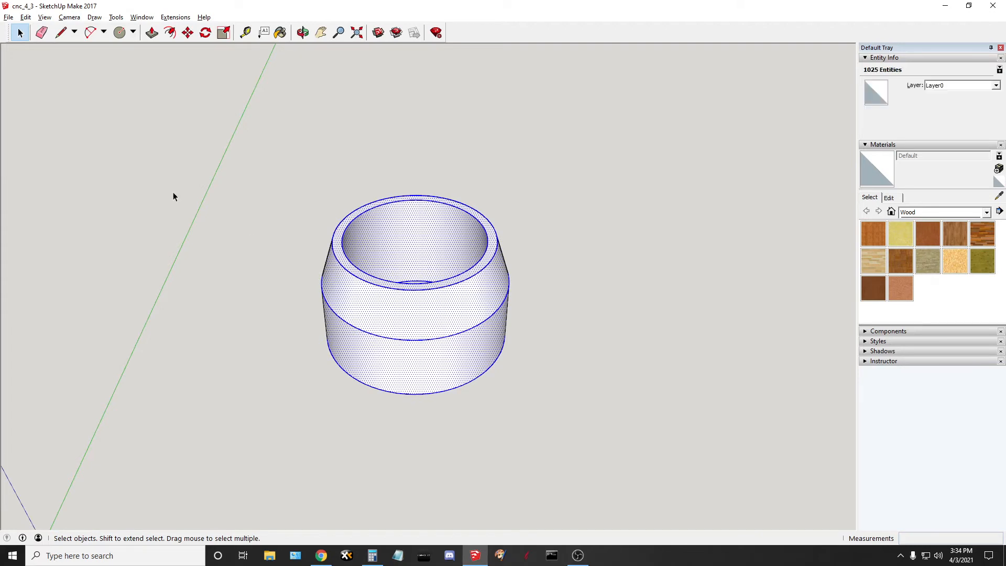
pyautogui.click(8, 18)
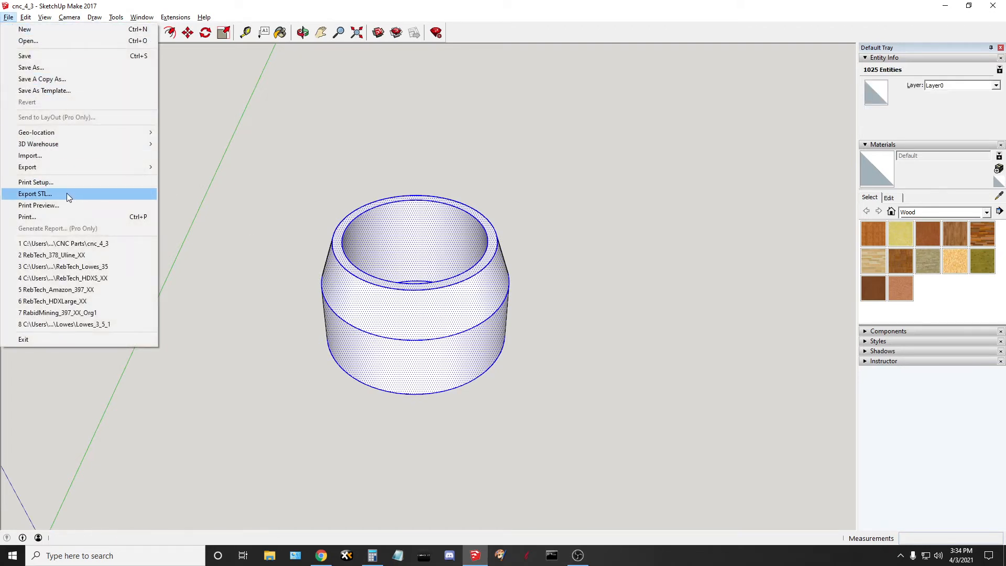
pyautogui.click(194, 181)
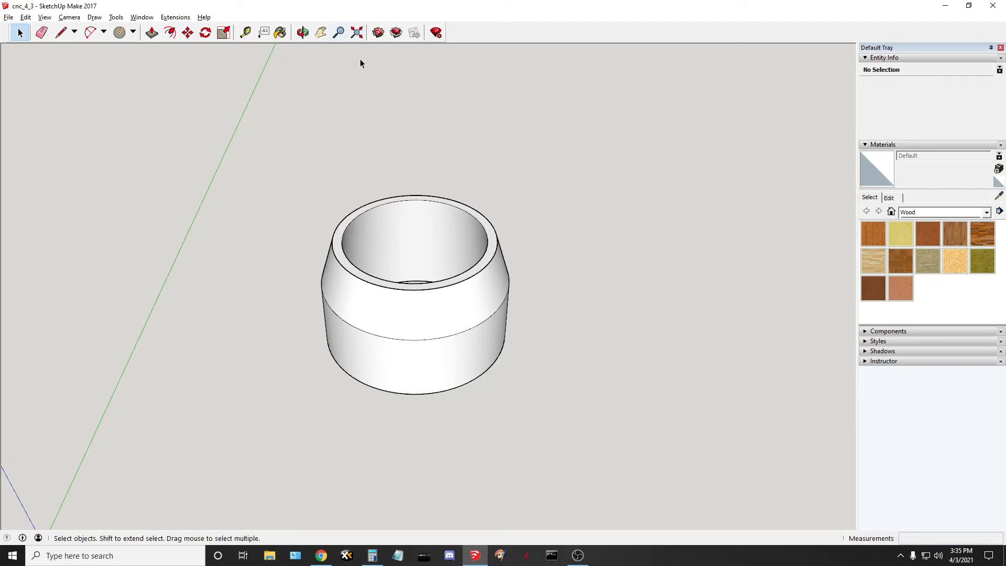
# Take a look at the 3D Warehouse window and close it
pyautogui.click(381, 33)
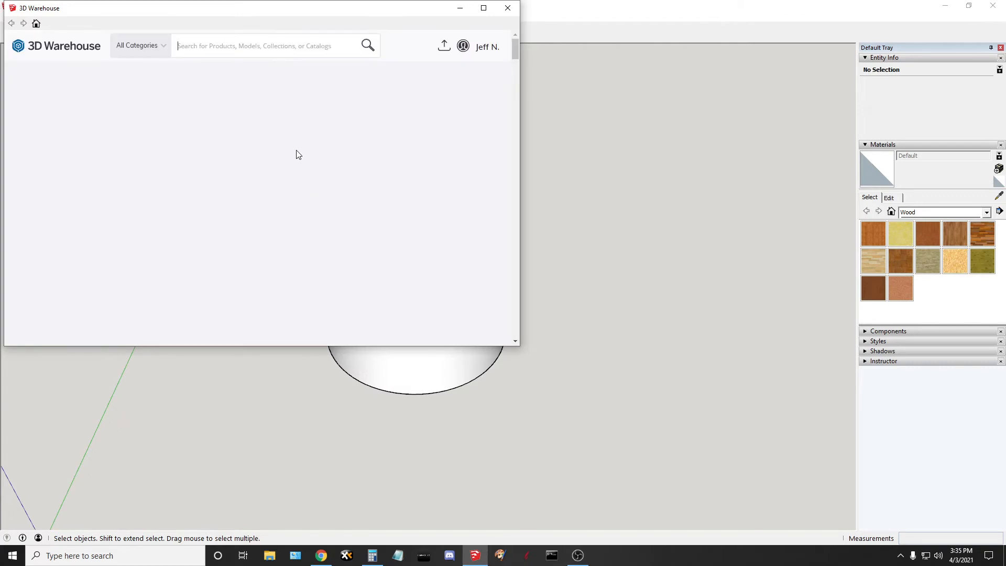
pyautogui.click(486, 47)
pyautogui.click(507, 7)
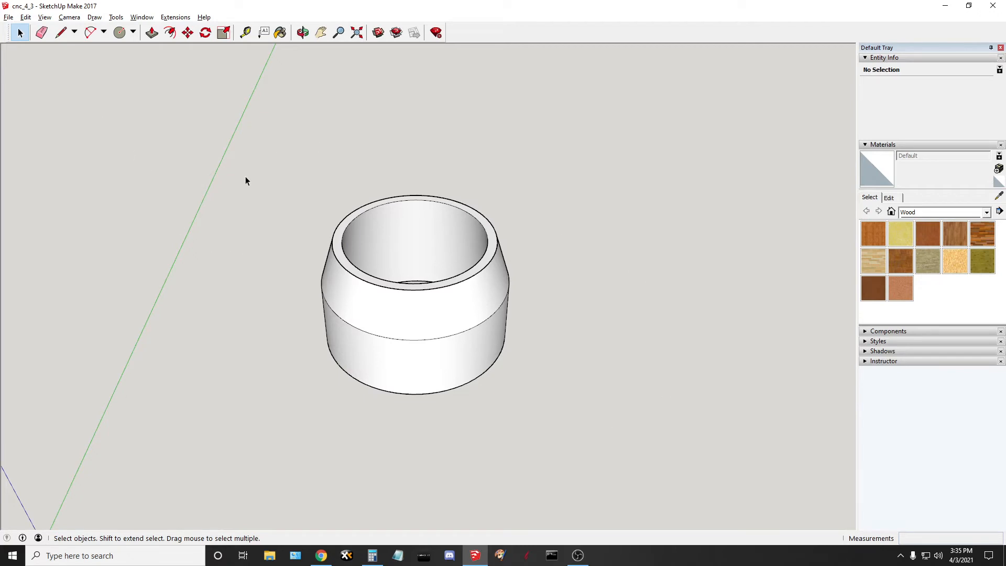
# Select the whole adapter and set up its STL export with Millimeters as the unit and ASCII as the file format
pyautogui.click(8, 17)
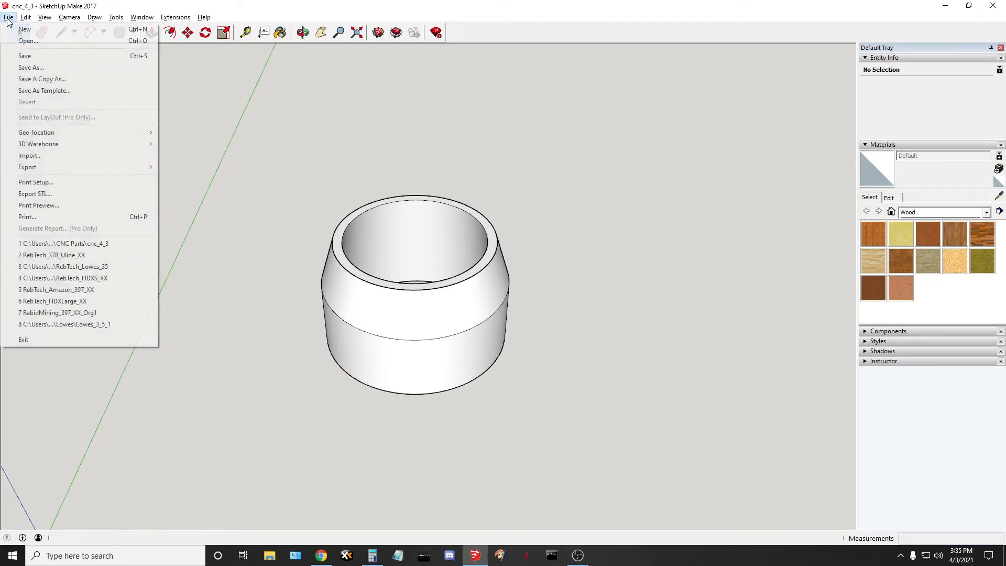
pyautogui.click(250, 170)
pyautogui.moveTo(250, 161); pyautogui.dragTo(588, 459)
pyautogui.click(10, 18)
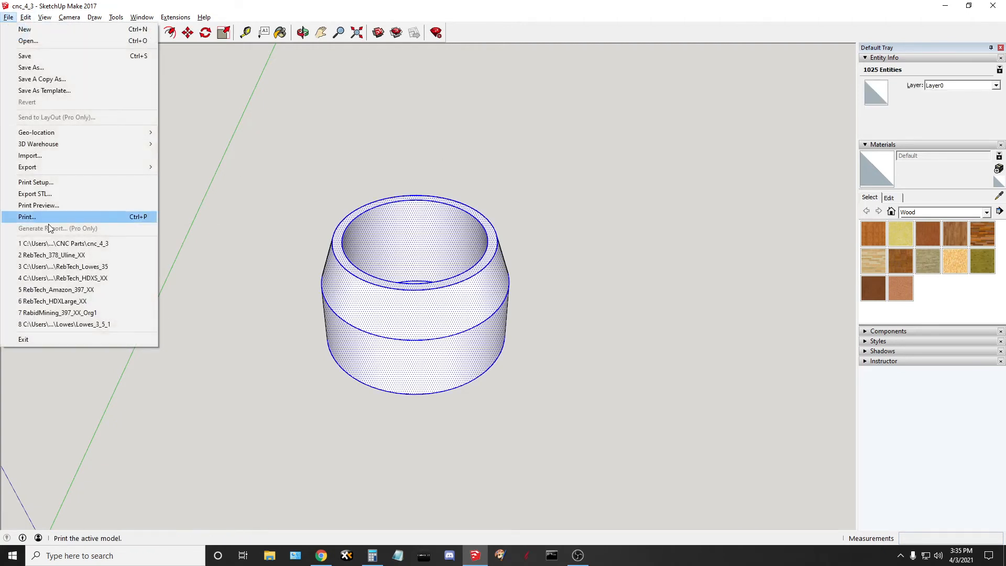
pyautogui.click(36, 194)
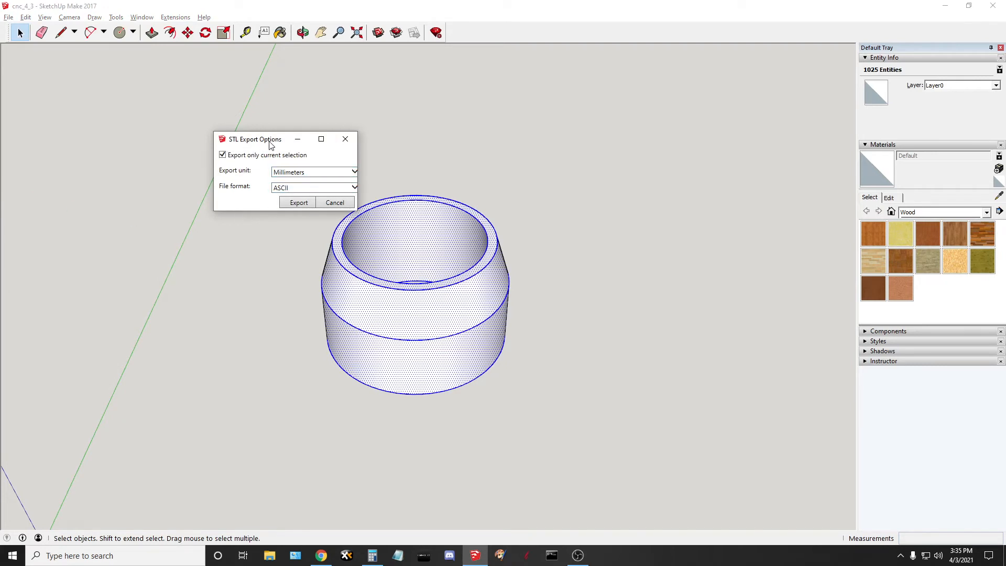
pyautogui.click(307, 171)
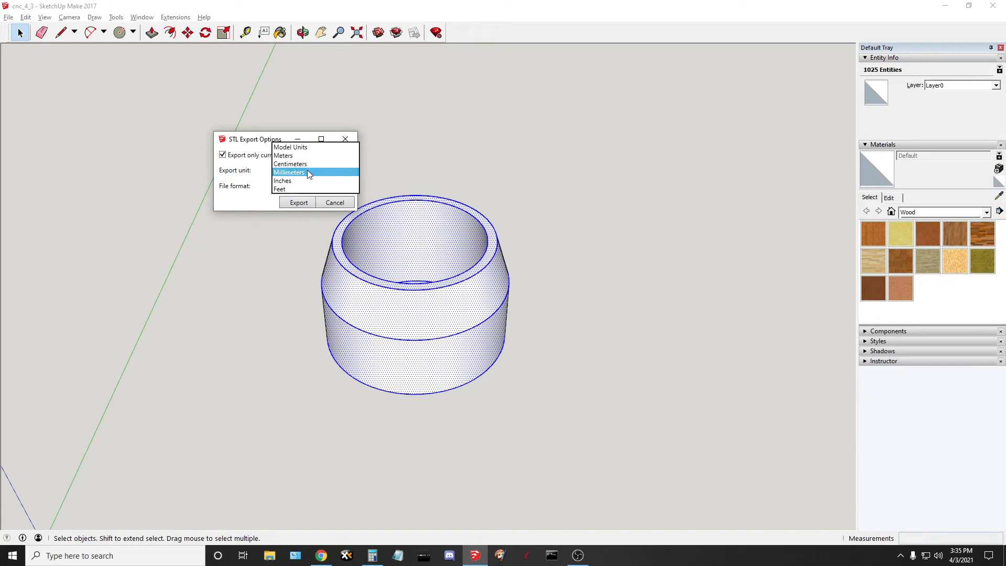
pyautogui.click(307, 172)
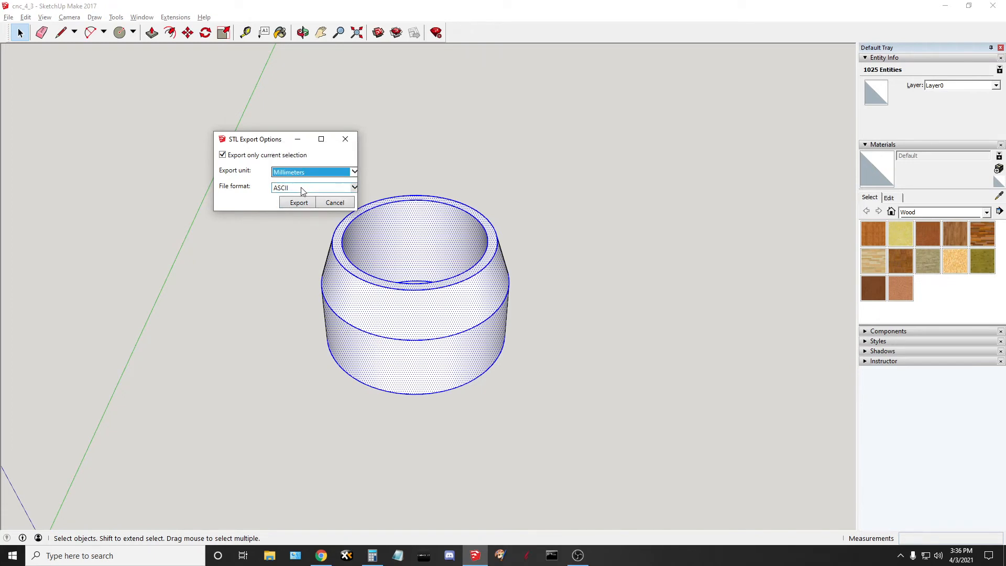
pyautogui.click(303, 190)
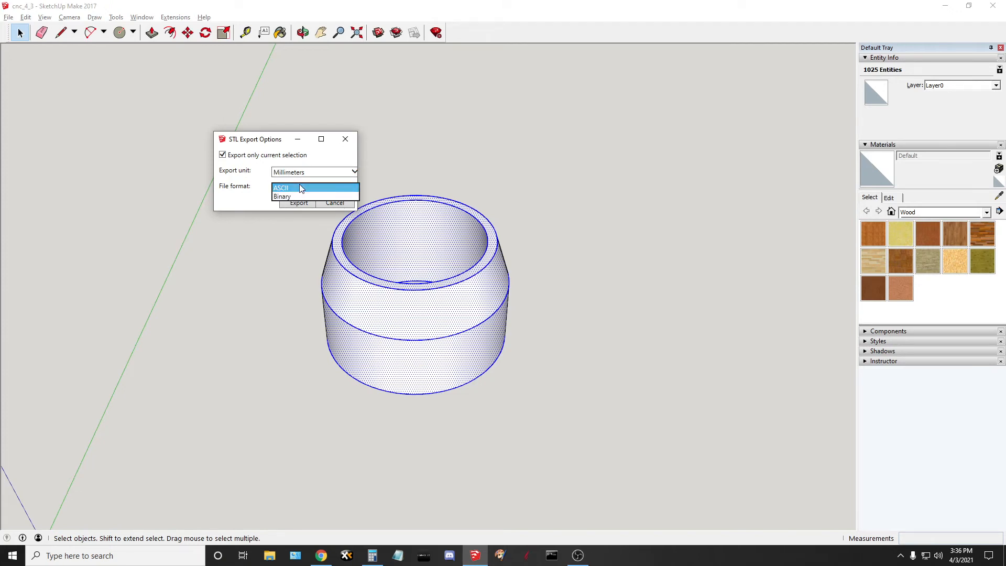
pyautogui.click(301, 188)
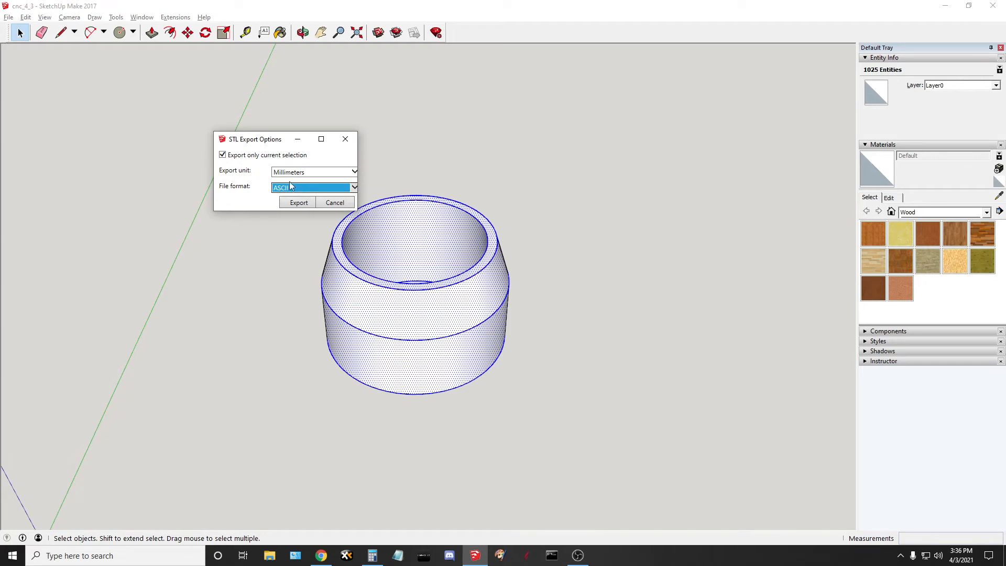
# Export the selected adapter as the STL file cnc_4_3 into the CNC Parts folder
pyautogui.click(297, 202)
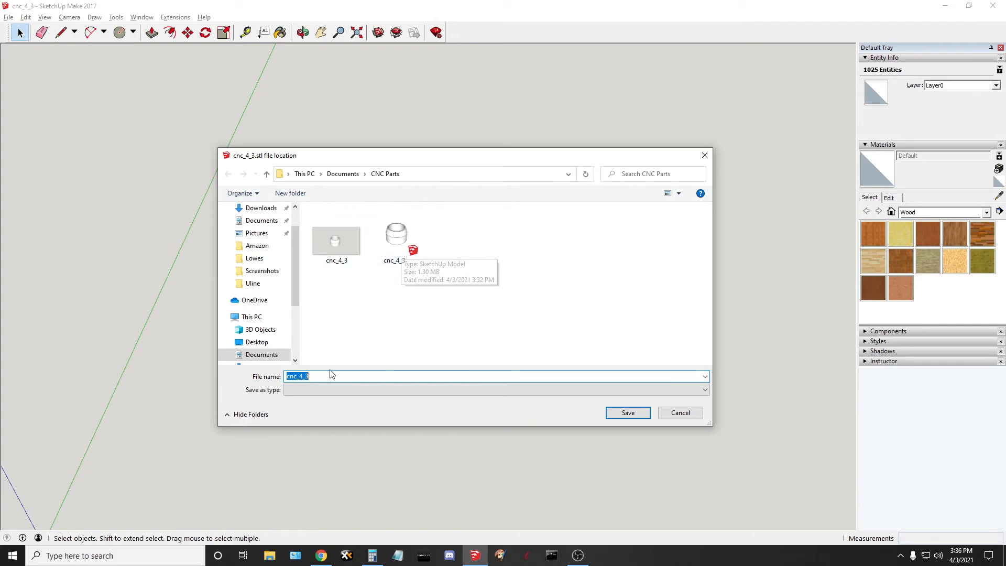
pyautogui.click(613, 413)
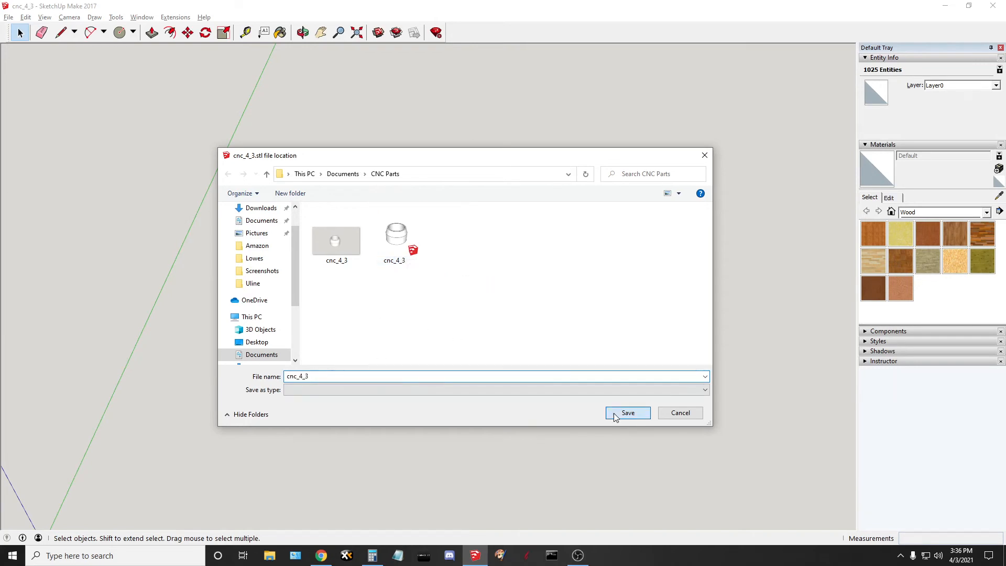
pyautogui.click(526, 400)
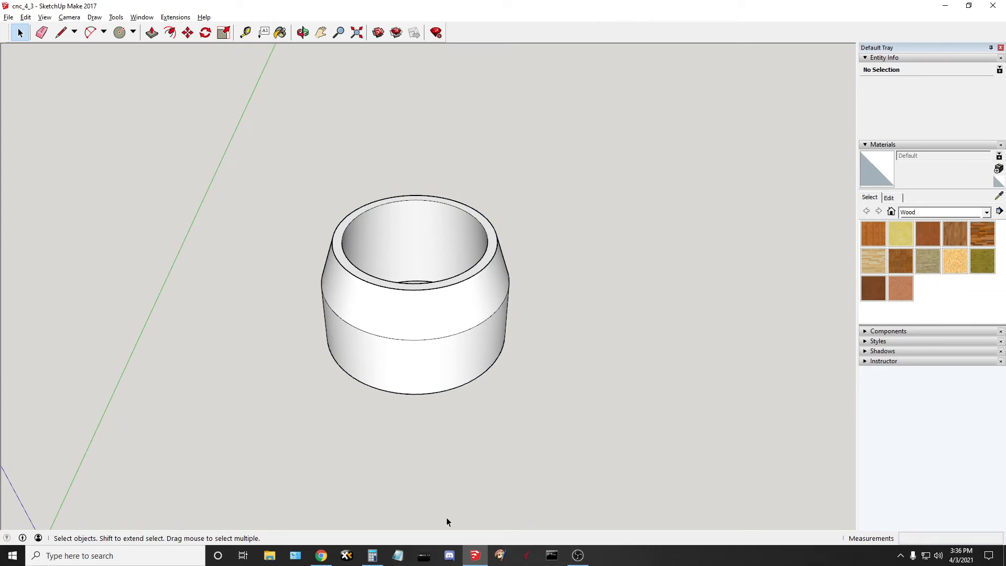
# Switch to Creality Slicer and look over the empty build plate from the front
pyautogui.click(425, 557)
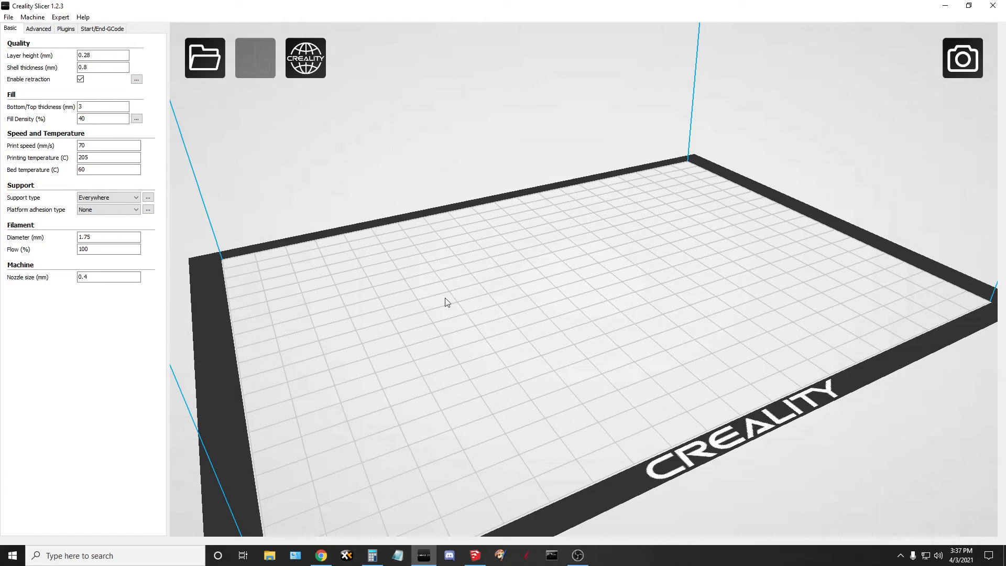
pyautogui.moveTo(508, 250); pyautogui.dragTo(493, 262, button='right')
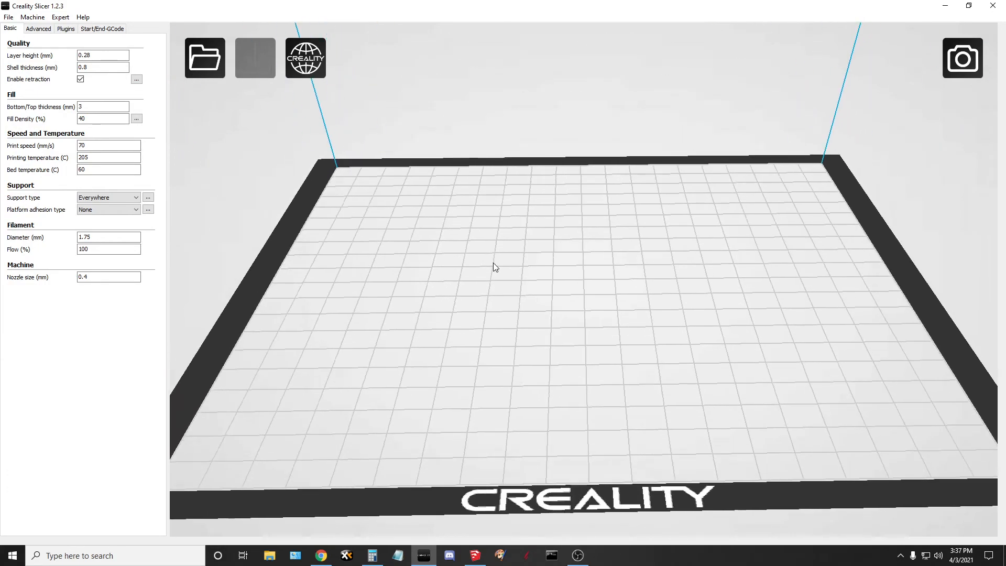
pyautogui.scroll(-5, 584, 276)
pyautogui.scroll(3, 582, 278)
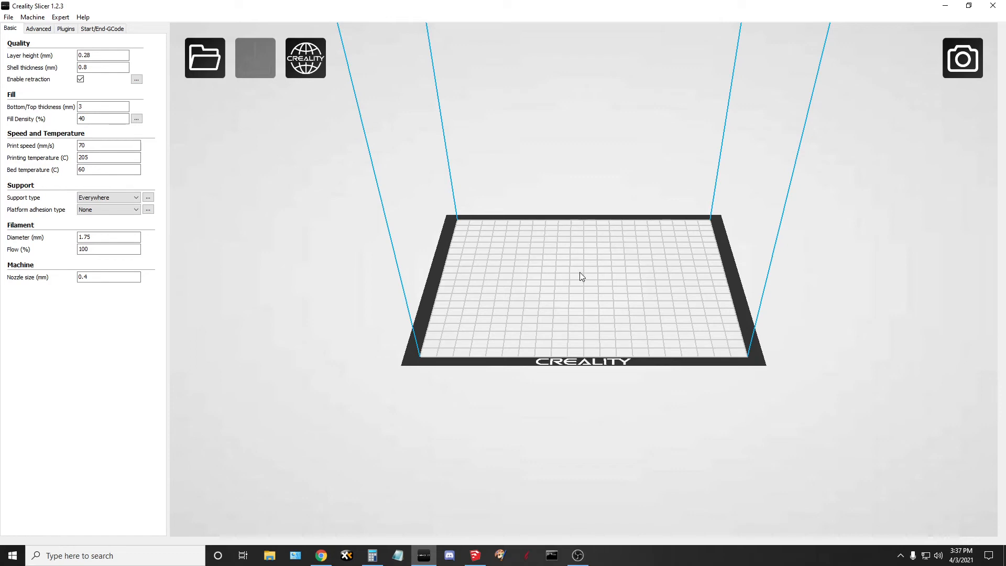
pyautogui.scroll(-1, 559, 238)
pyautogui.scroll(1, 559, 238)
pyautogui.scroll(-1, 556, 237)
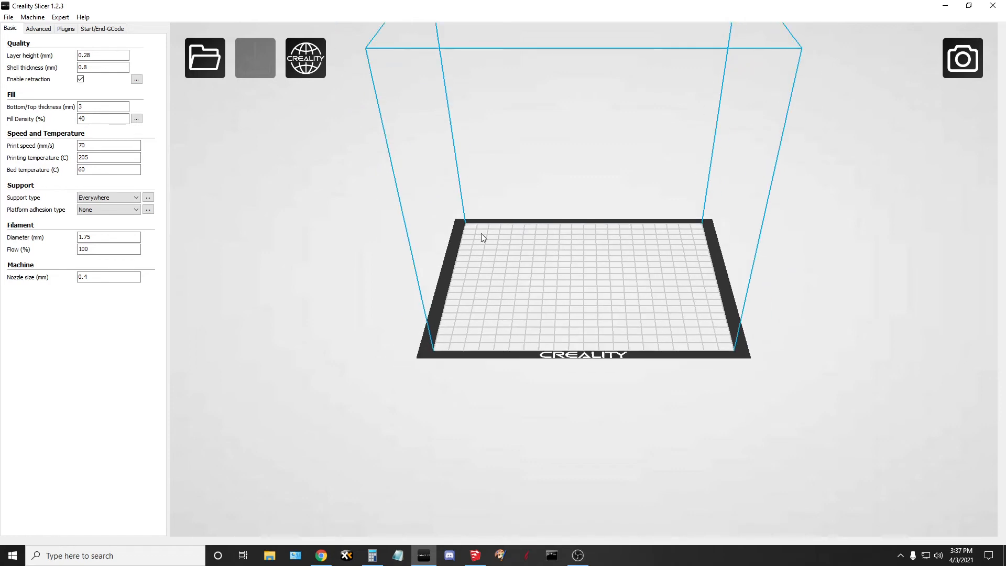
# Try the Ender-3/Ender-3 Pro/Ender-3S machine profile and return to the Cr-10Mini profile
pyautogui.click(32, 19)
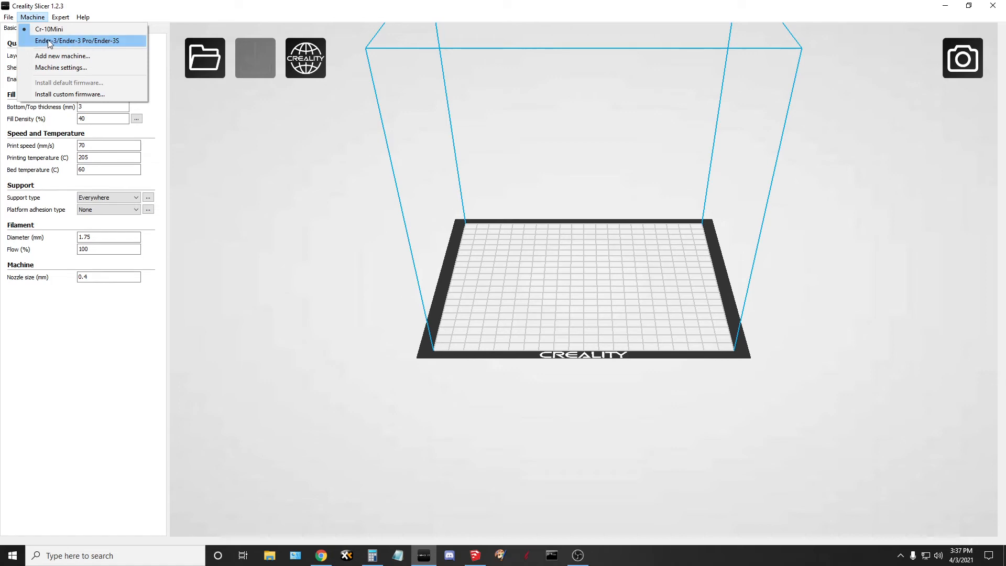
pyautogui.click(68, 42)
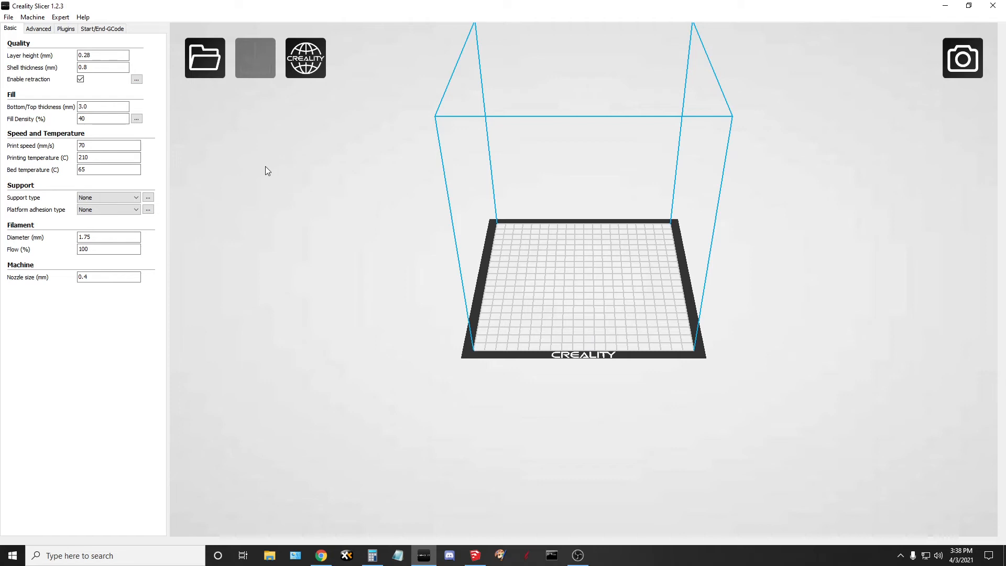
pyautogui.click(30, 18)
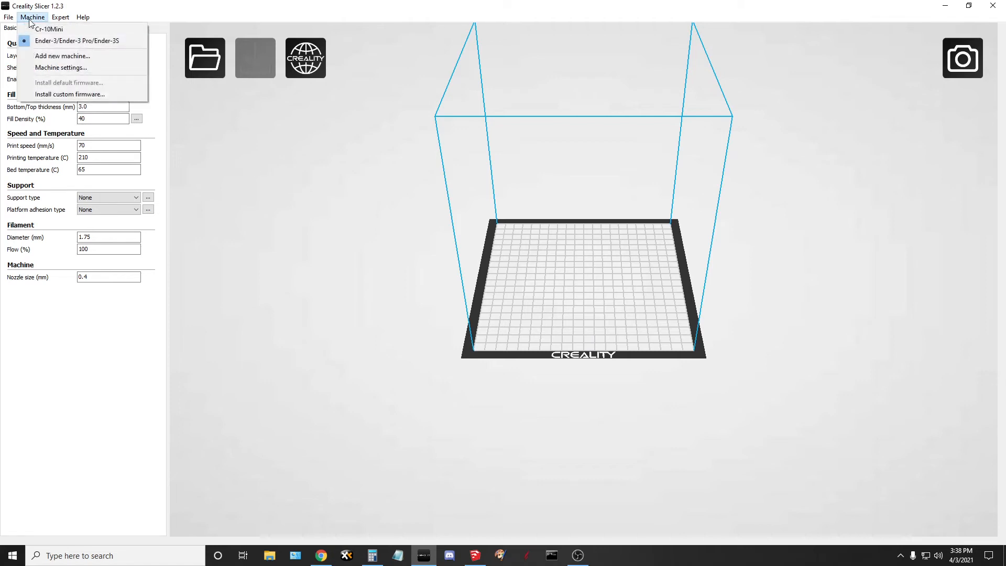
pyautogui.click(55, 30)
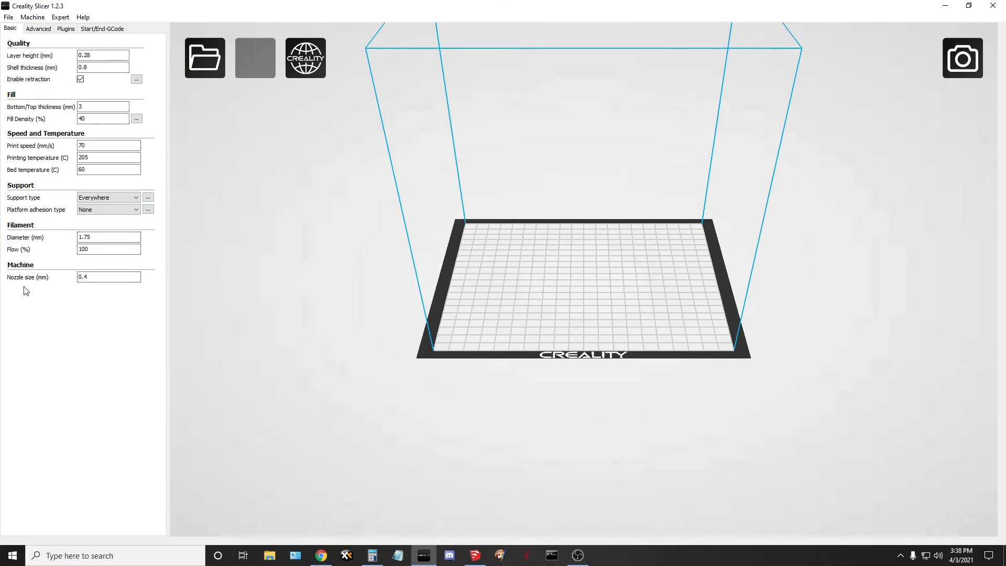
# Review the basic and advanced print settings and the expert configuration, leaving all values as they are
pyautogui.click(99, 68)
pyautogui.click(38, 28)
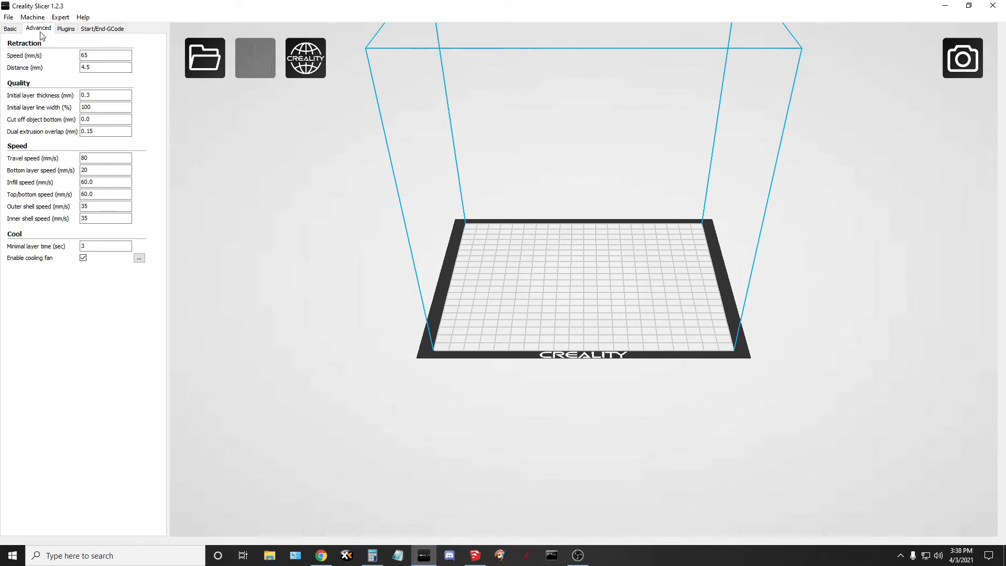
pyautogui.click(60, 17)
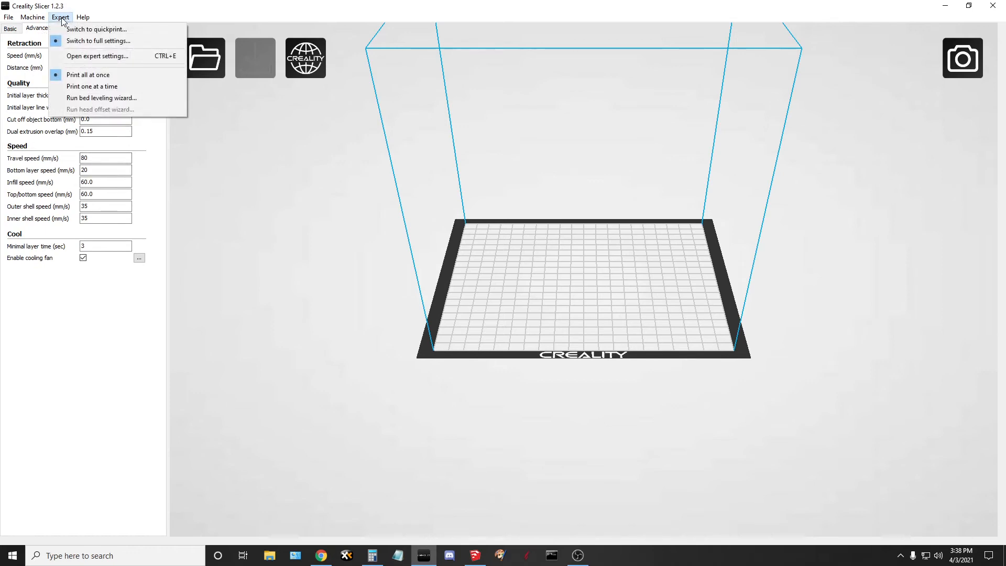
pyautogui.click(96, 56)
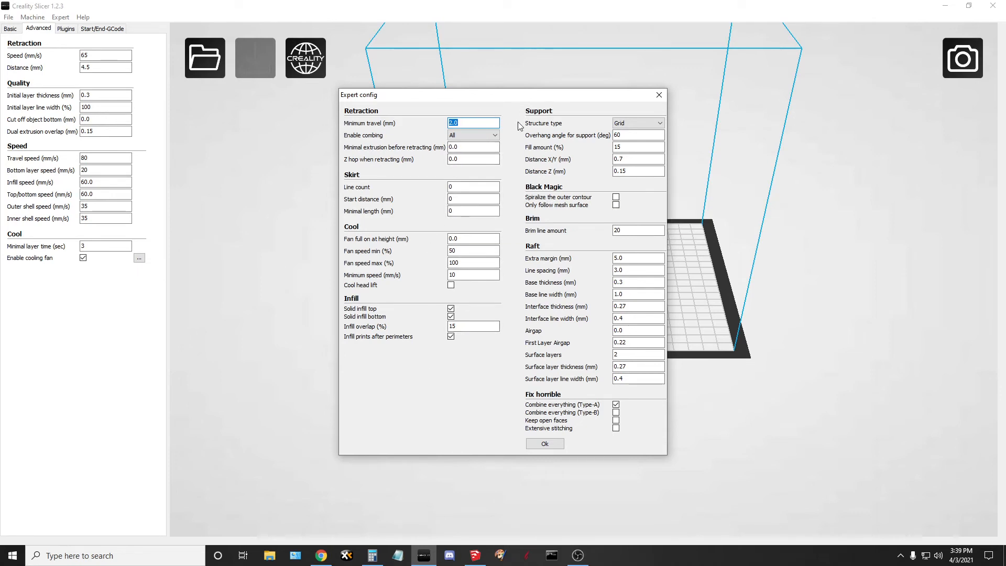
pyautogui.click(660, 95)
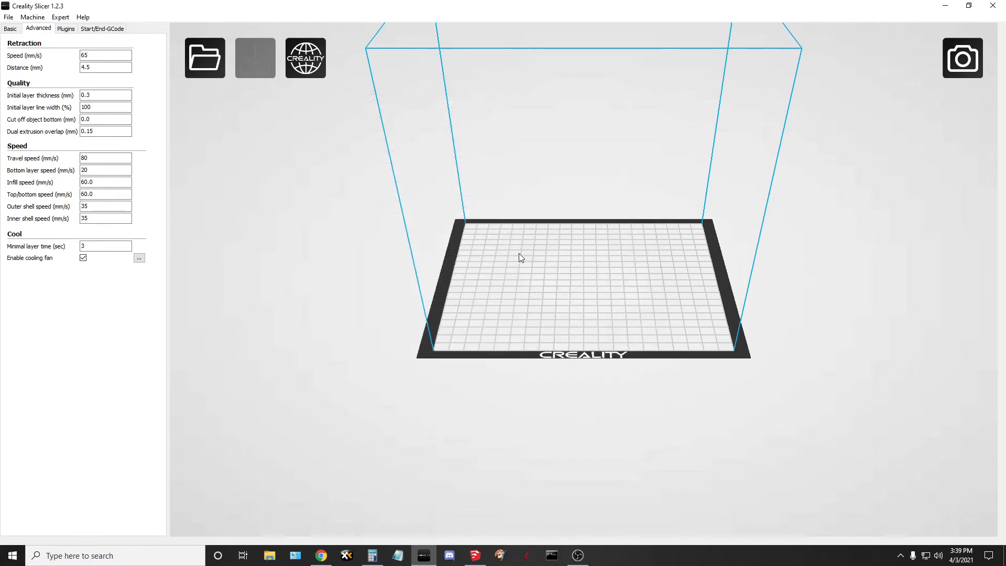
# Load the cnc_4_3 STL model from the CNC Parts folder in Documents onto the build plate
pyautogui.click(205, 57)
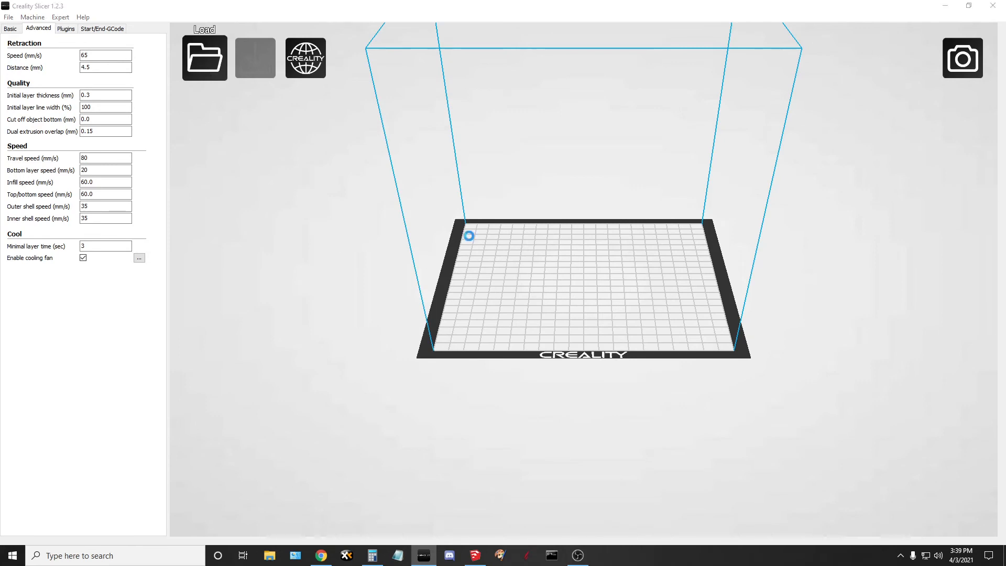
pyautogui.click(124, 49)
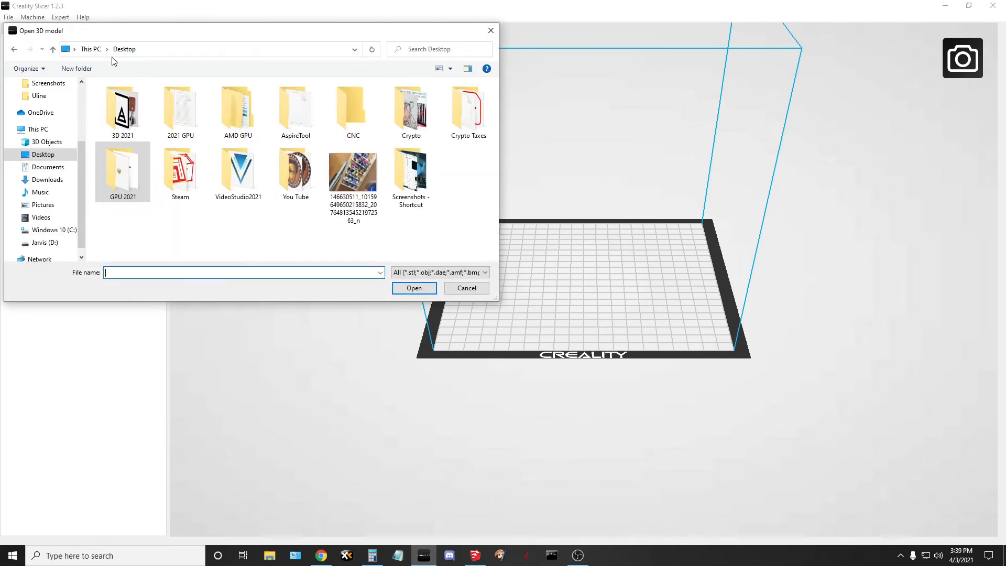
pyautogui.click(48, 167)
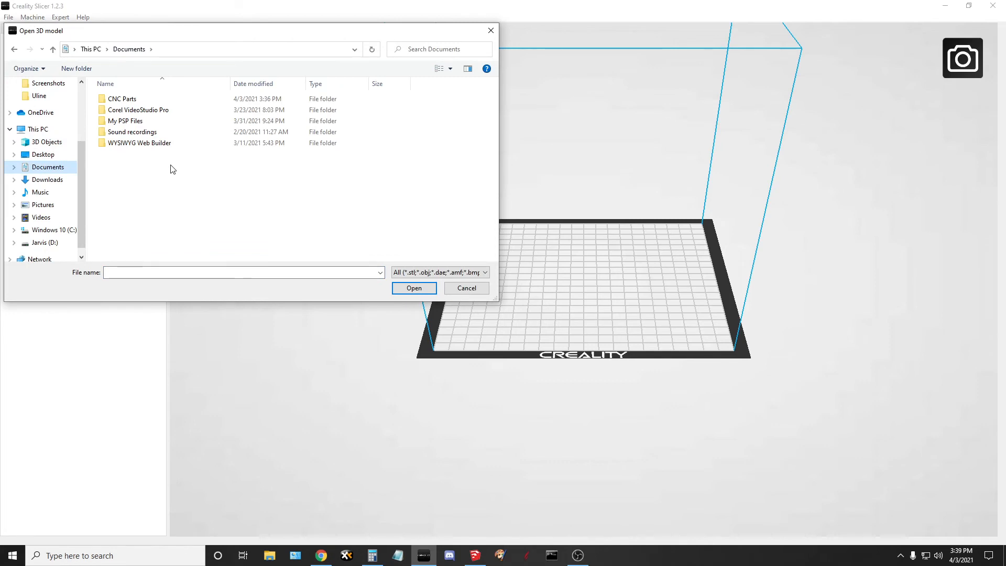
pyautogui.doubleClick(127, 100)
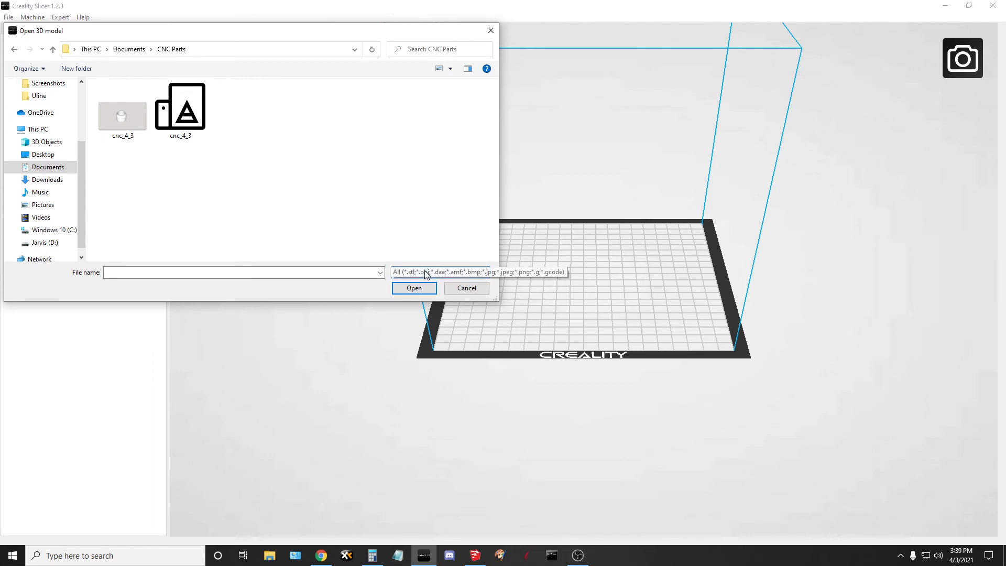
pyautogui.doubleClick(181, 108)
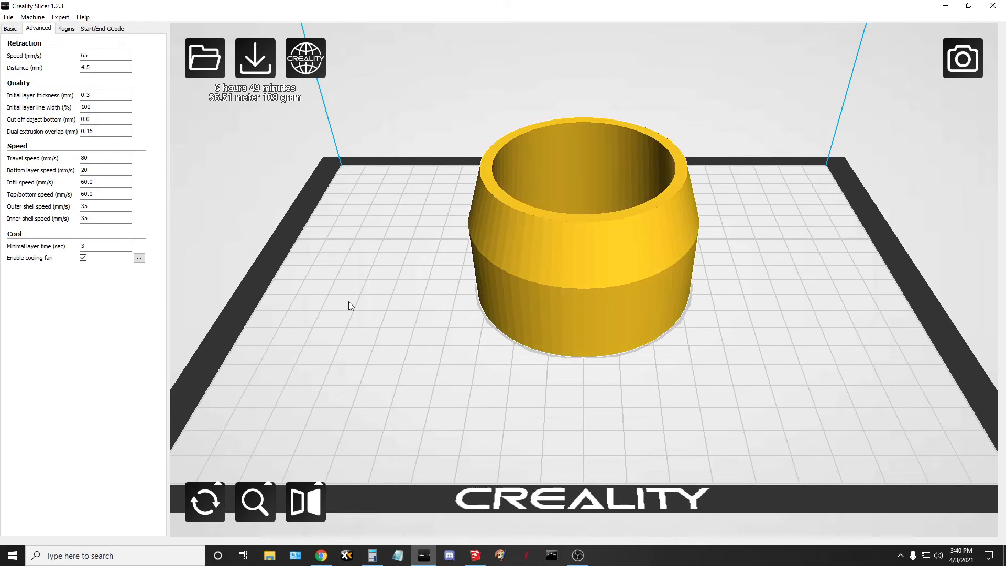
# Inspect the loaded adapter on the build plate from several angles and distances
pyautogui.scroll(-3, 353, 307)
pyautogui.scroll(2, 395, 315)
pyautogui.scroll(-2, 394, 267)
pyautogui.scroll(3, 394, 263)
pyautogui.moveTo(397, 290); pyautogui.dragTo(590, 341, button='right')
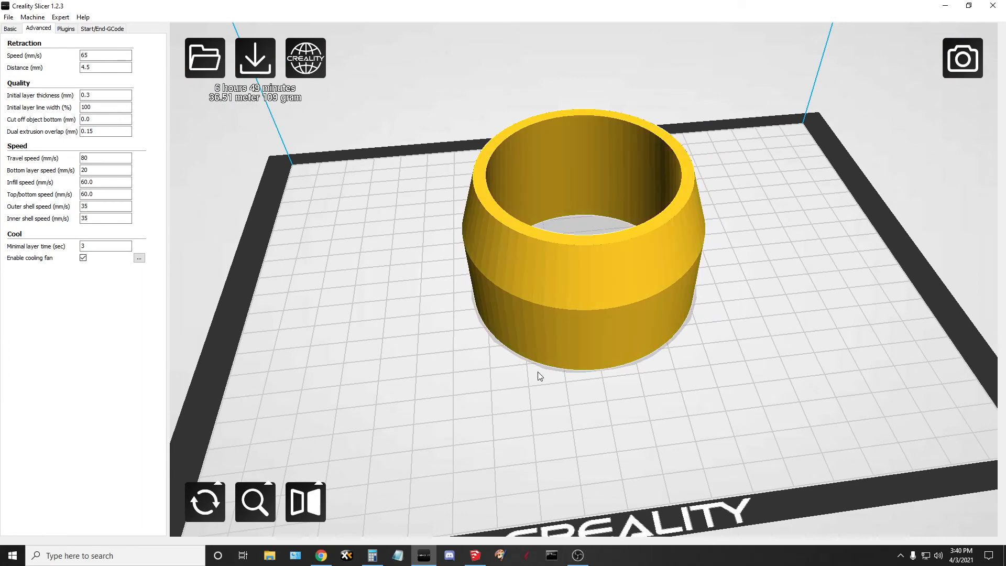
pyautogui.scroll(-3, 598, 377)
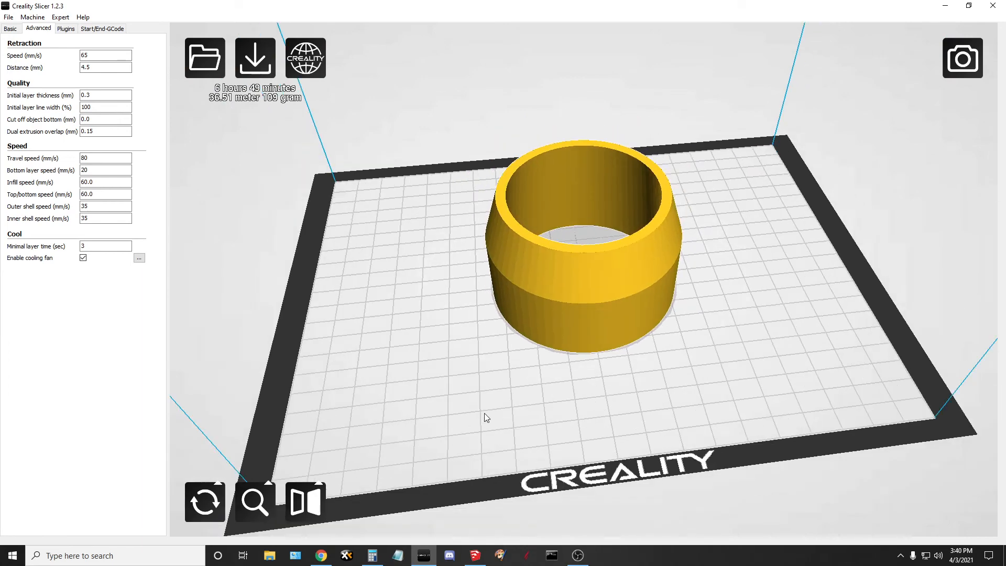
pyautogui.moveTo(726, 379); pyautogui.dragTo(720, 386, button='right')
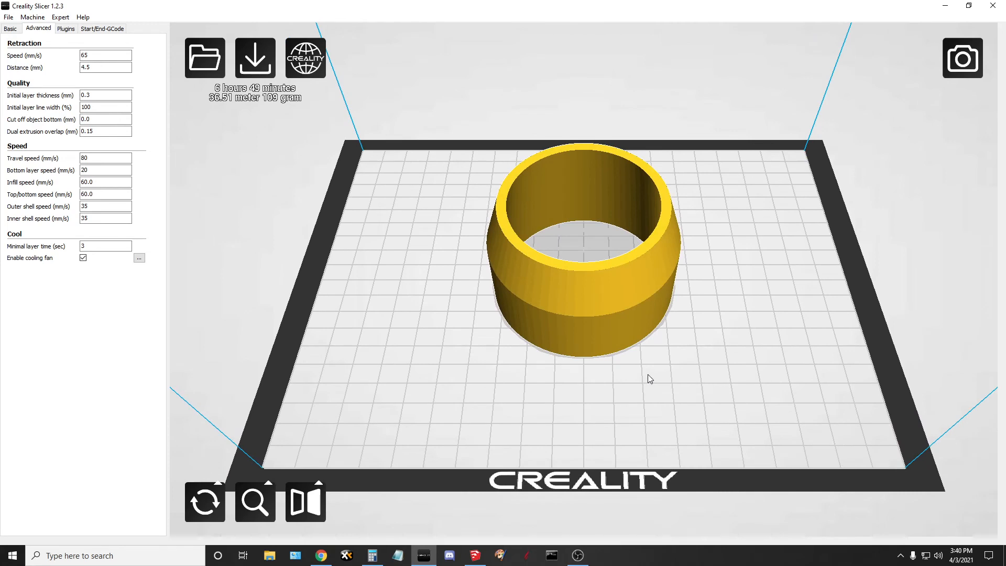
# Try rotating the adapter with the Rotate tool's rings and deselect it
pyautogui.click(205, 501)
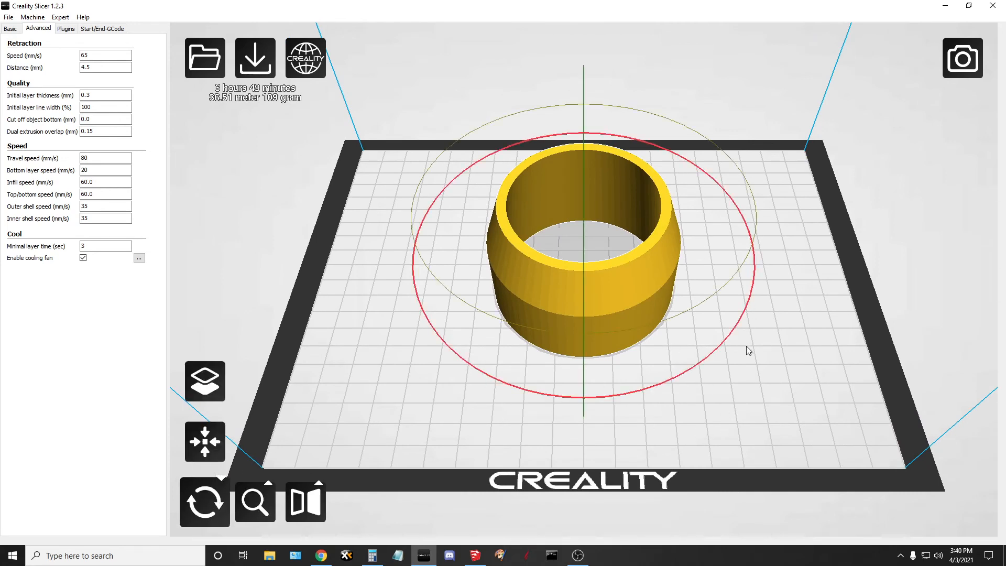
pyautogui.moveTo(772, 374); pyautogui.dragTo(705, 351, button='right')
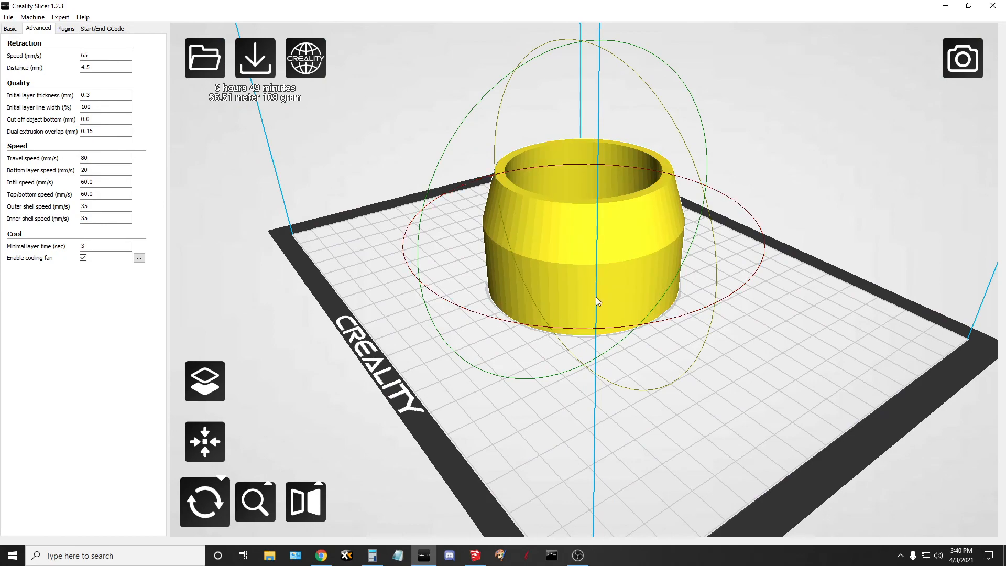
pyautogui.moveTo(533, 403); pyautogui.dragTo(535, 427, button='right')
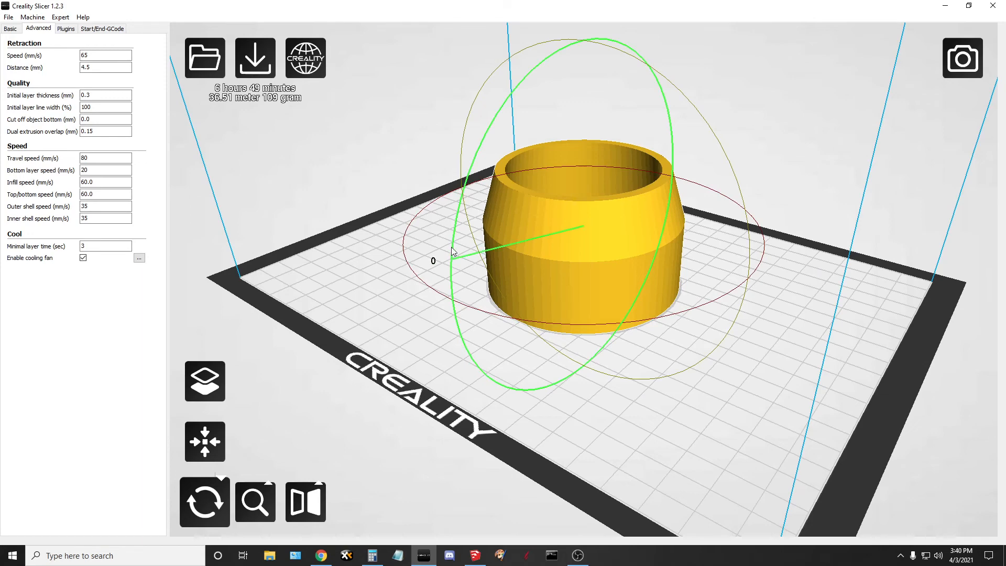
pyautogui.moveTo(448, 260); pyautogui.dragTo(566, 428, button='right')
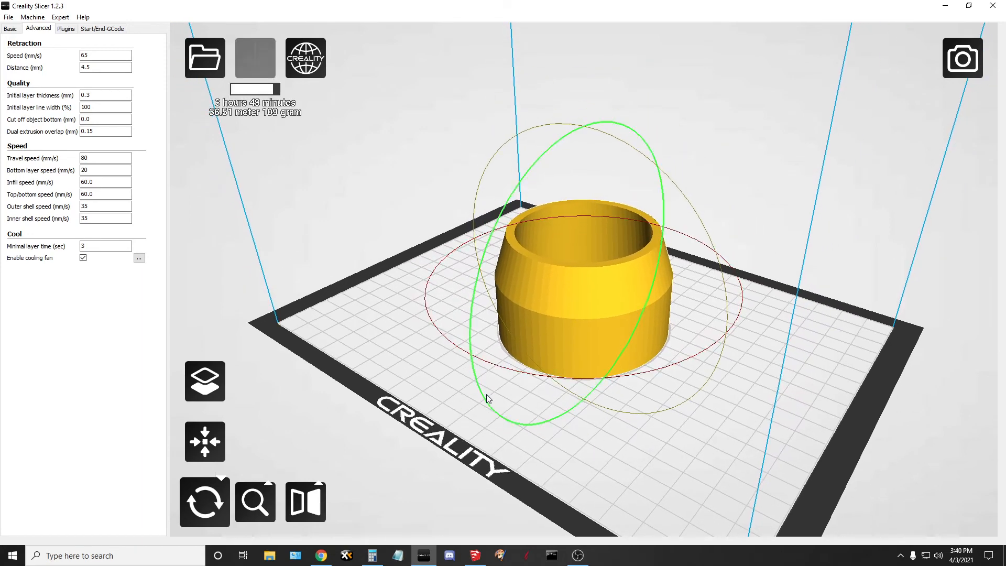
pyautogui.moveTo(485, 395); pyautogui.dragTo(542, 323)
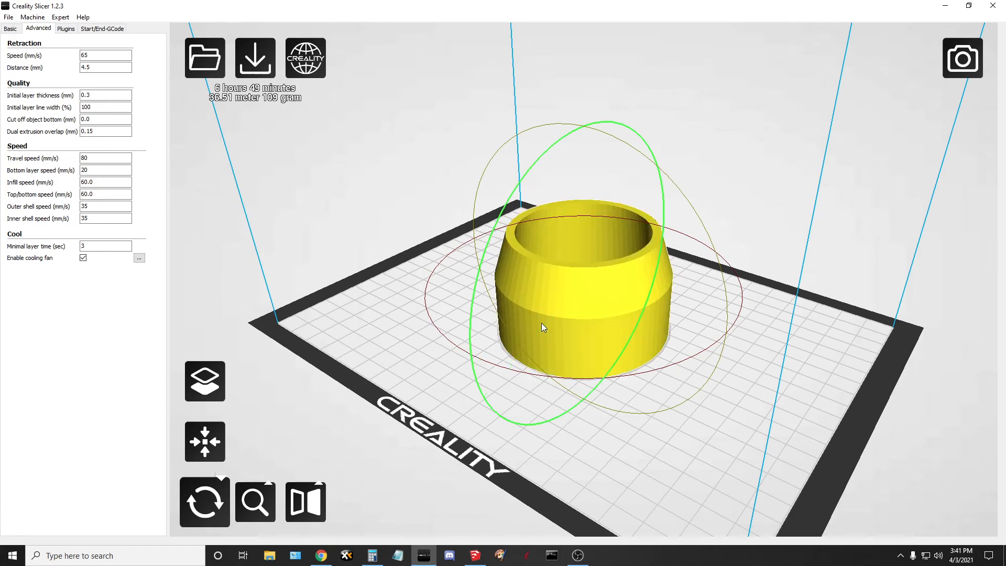
pyautogui.click(345, 322)
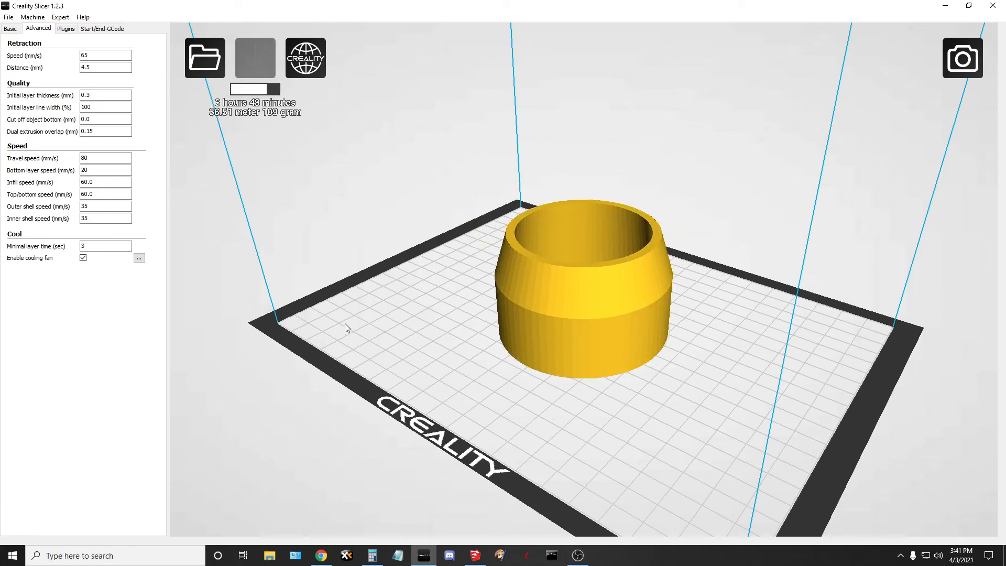
# Shift the adapter slightly on the build plate, keeping it near the middle
pyautogui.click(553, 332)
pyautogui.moveTo(522, 342)
pyautogui.mouseDown()
pyautogui.moveTo(577, 338)
pyautogui.moveTo(448, 361)
pyautogui.moveTo(511, 340)
pyautogui.mouseUp()
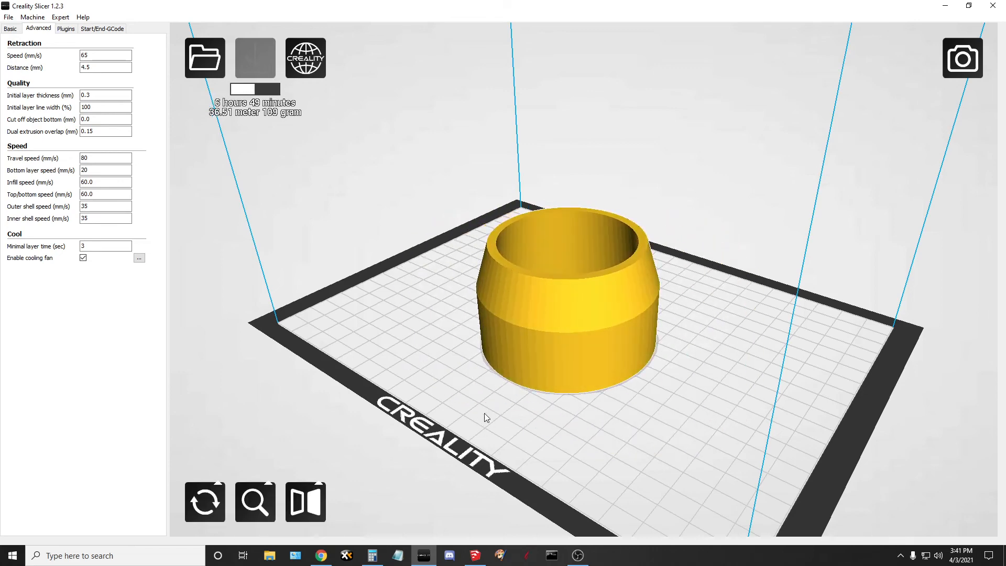
pyautogui.moveTo(484, 412); pyautogui.dragTo(509, 419, button='right')
pyautogui.moveTo(606, 333)
pyautogui.mouseDown()
pyautogui.moveTo(580, 343)
pyautogui.moveTo(586, 326)
pyautogui.moveTo(608, 316)
pyautogui.moveTo(613, 325)
pyautogui.mouseUp()
pyautogui.moveTo(575, 327); pyautogui.dragTo(574, 328, button='right')
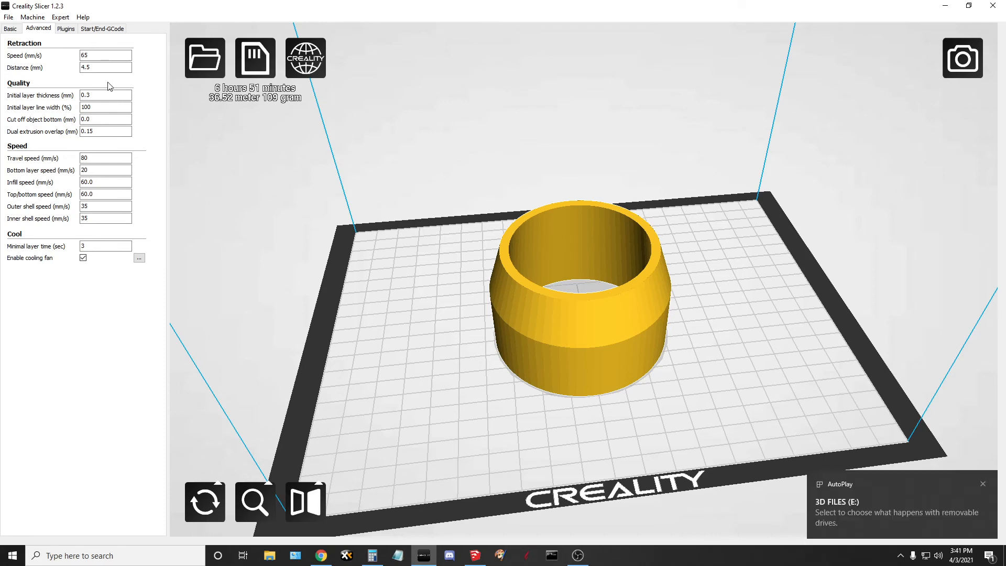
# Save the sliced adapter as cnc_4_3.gcode in the CNC Parts folder on the removable drive E: and dismiss the notifications
pyautogui.click(983, 484)
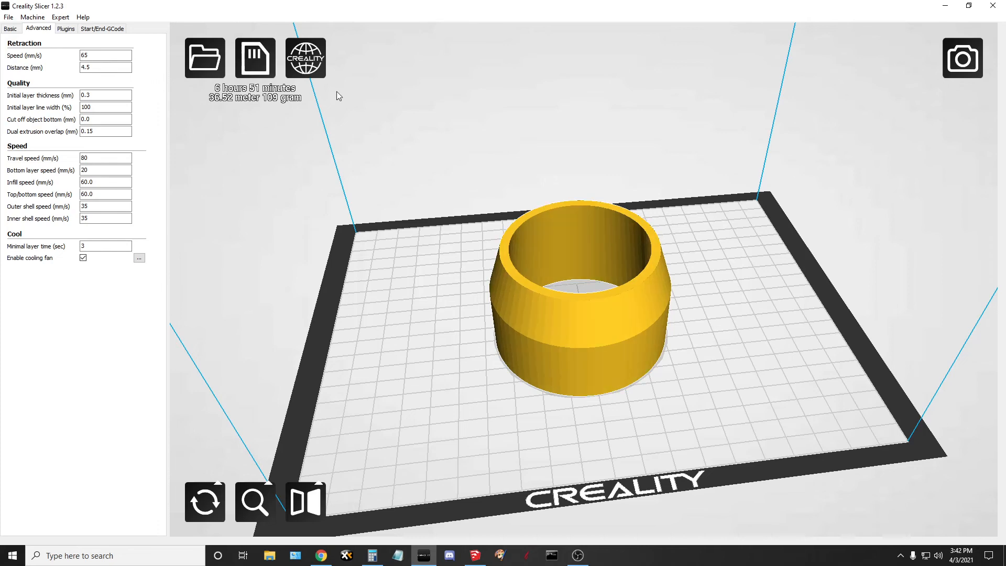
pyautogui.click(253, 56)
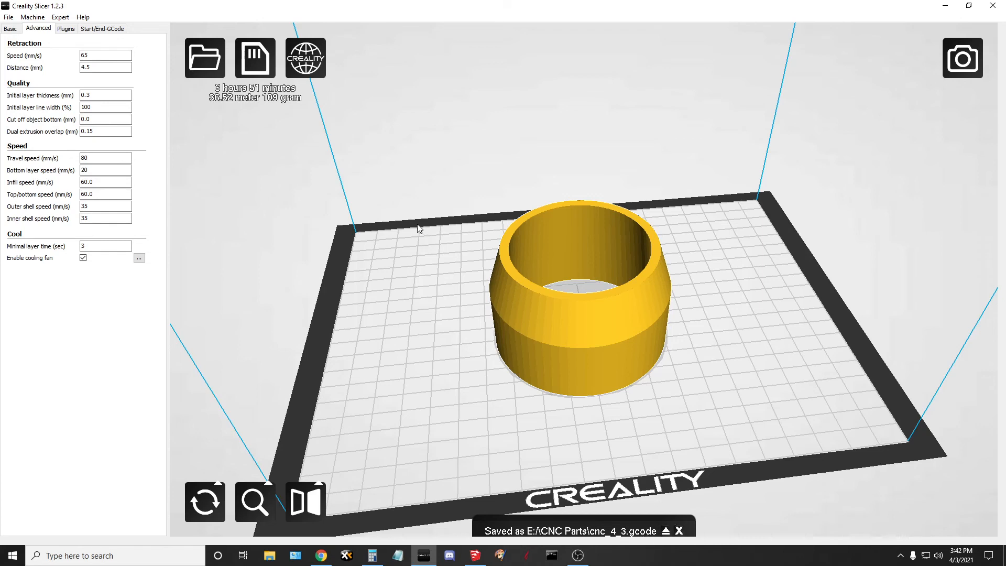
pyautogui.click(679, 531)
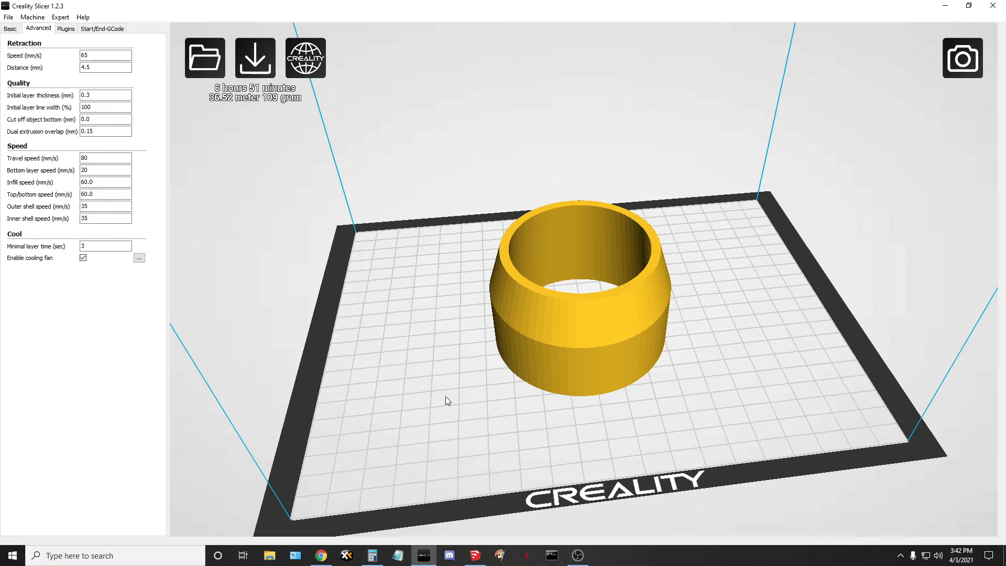
# Multiply the adapter with 1 copy and view both objects on the build plate from above
pyautogui.rightClick(589, 335)
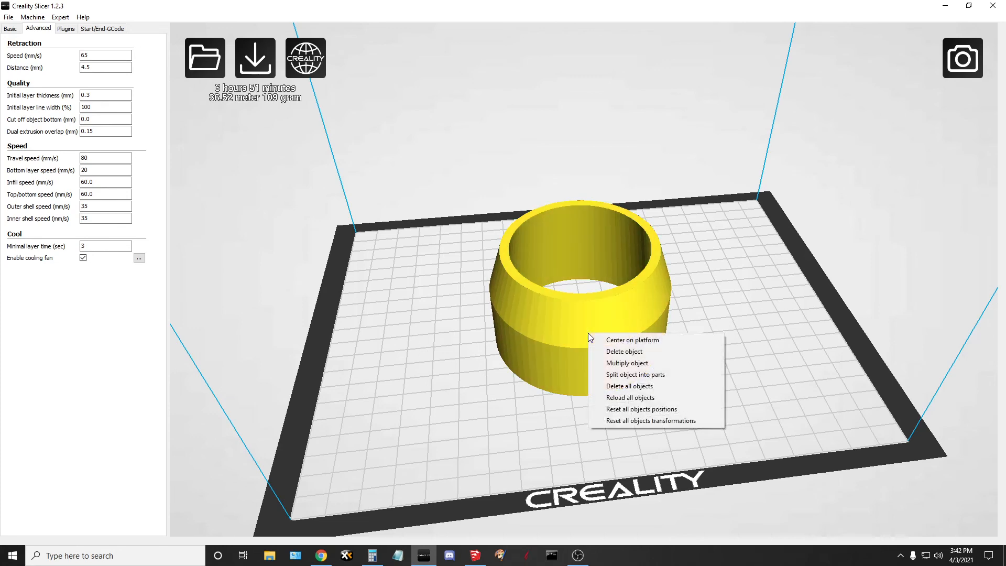
pyautogui.click(623, 363)
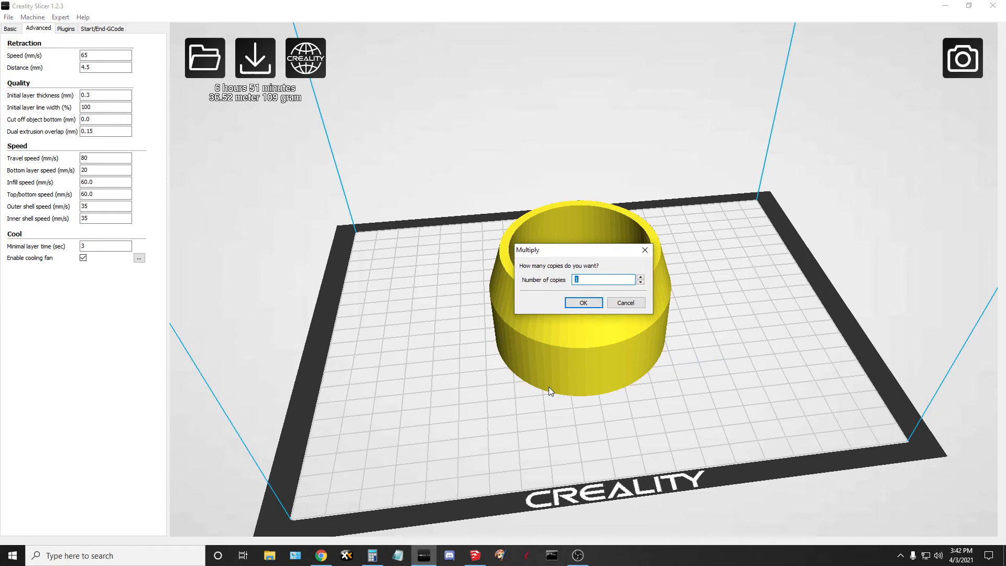
pyautogui.click(583, 303)
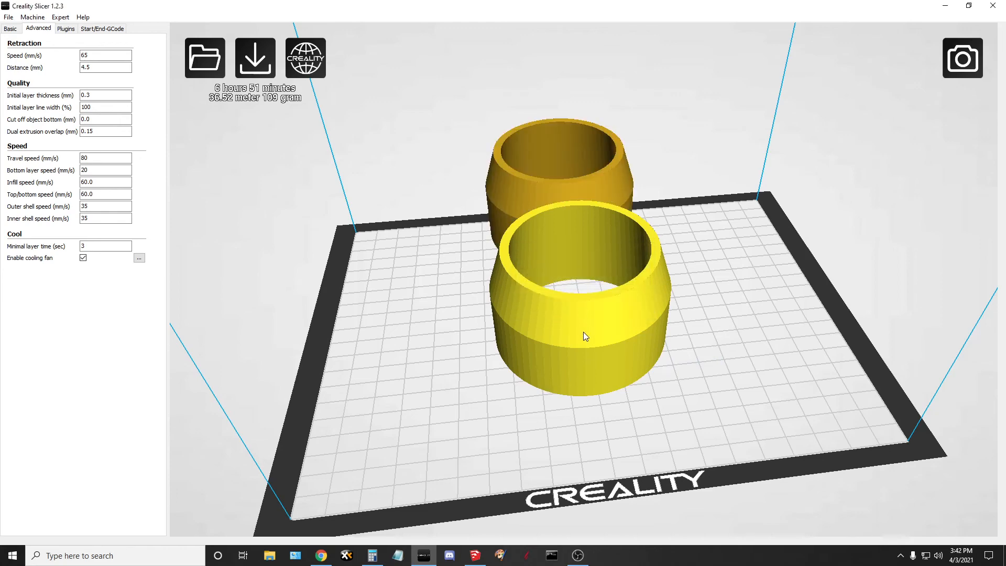
pyautogui.moveTo(442, 389); pyautogui.dragTo(489, 396, button='right')
pyautogui.click(489, 399)
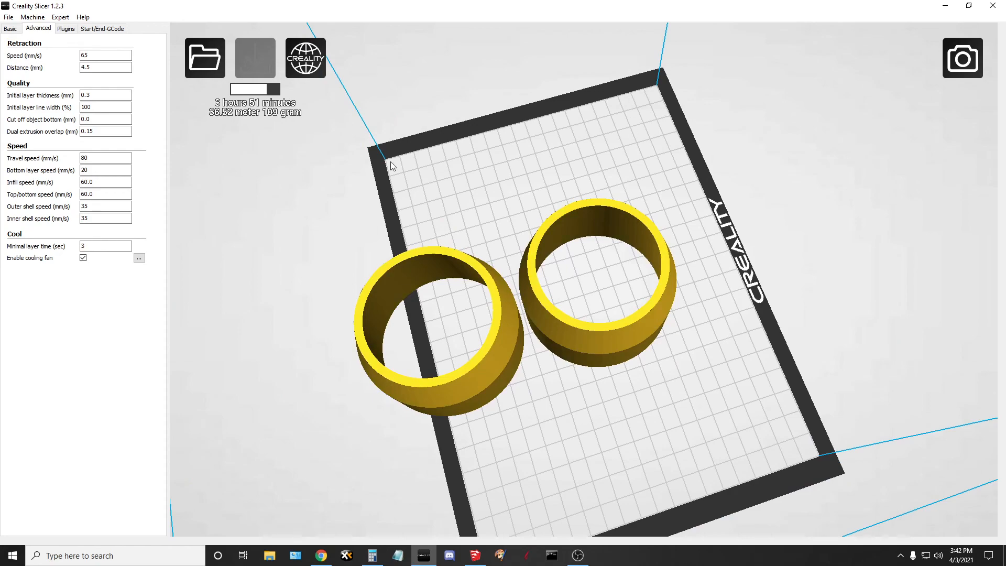
# Arrange the two adapters side by side on the build plate, leaving a narrow gap between them
pyautogui.moveTo(726, 404); pyautogui.dragTo(669, 392, button='right')
pyautogui.scroll(-6, 671, 394)
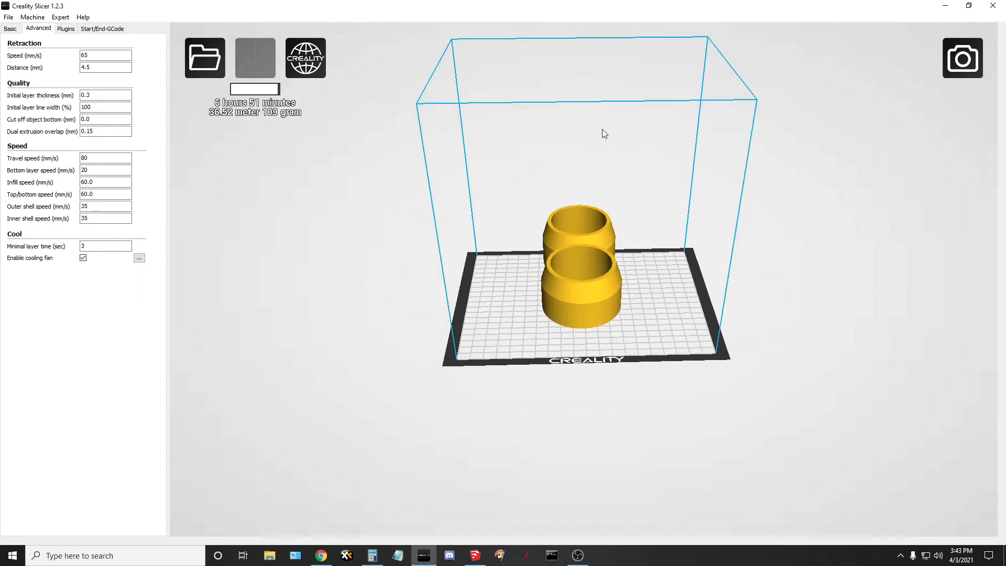
pyautogui.scroll(5, 660, 271)
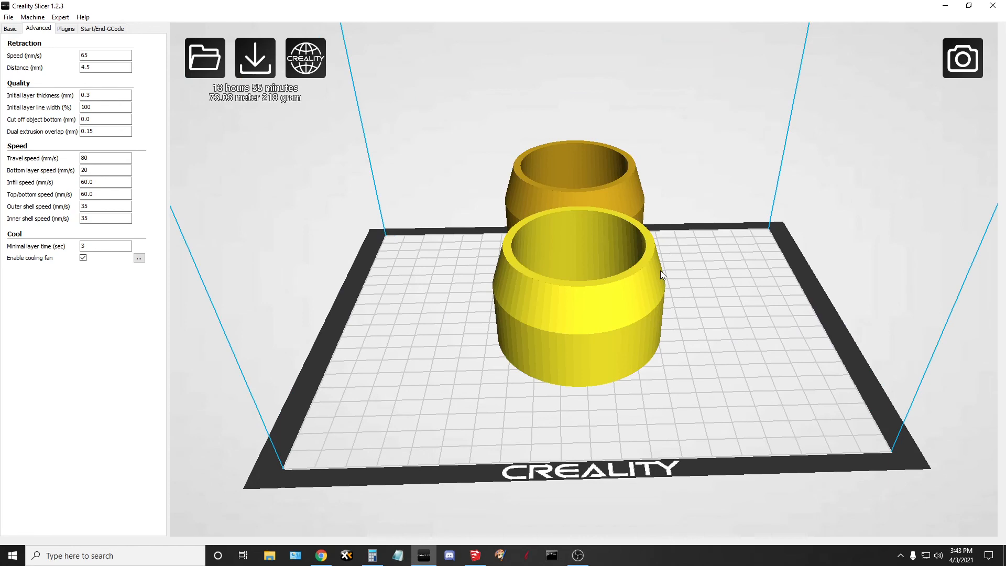
pyautogui.click(566, 312)
pyautogui.moveTo(566, 312); pyautogui.dragTo(706, 304)
pyautogui.click(579, 231)
pyautogui.moveTo(579, 231); pyautogui.dragTo(532, 292)
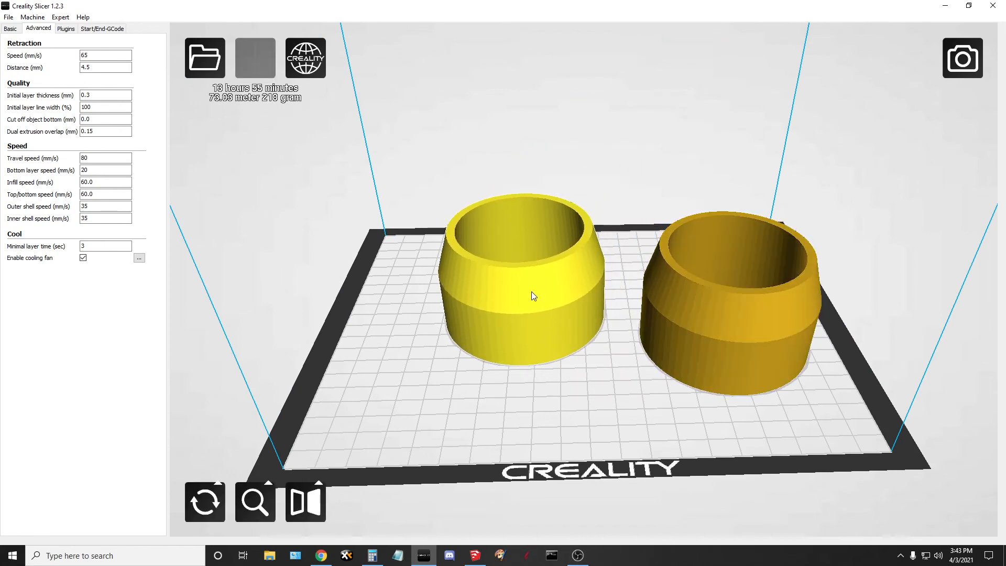
pyautogui.click(531, 404)
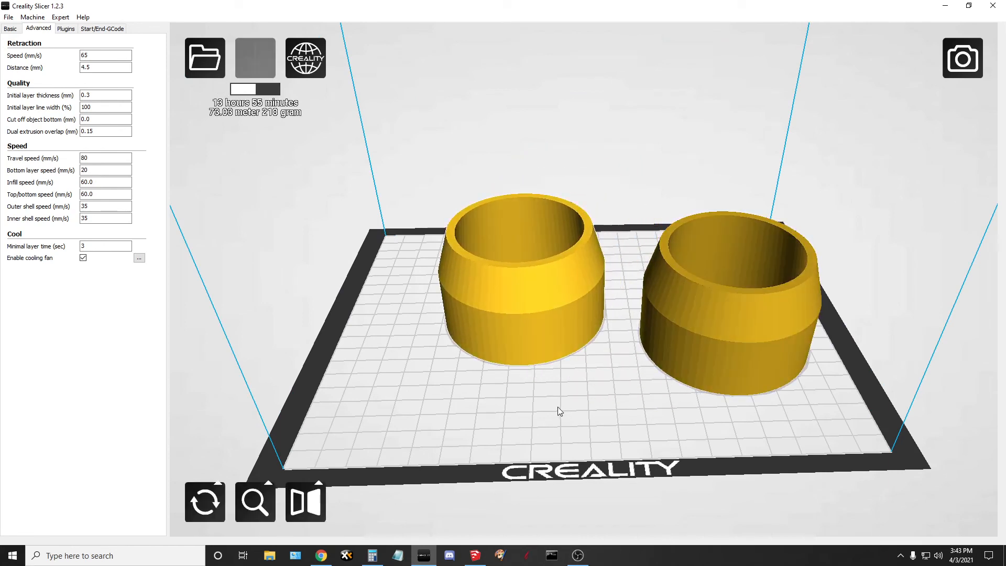
pyautogui.click(703, 369)
pyautogui.moveTo(731, 345); pyautogui.dragTo(698, 310)
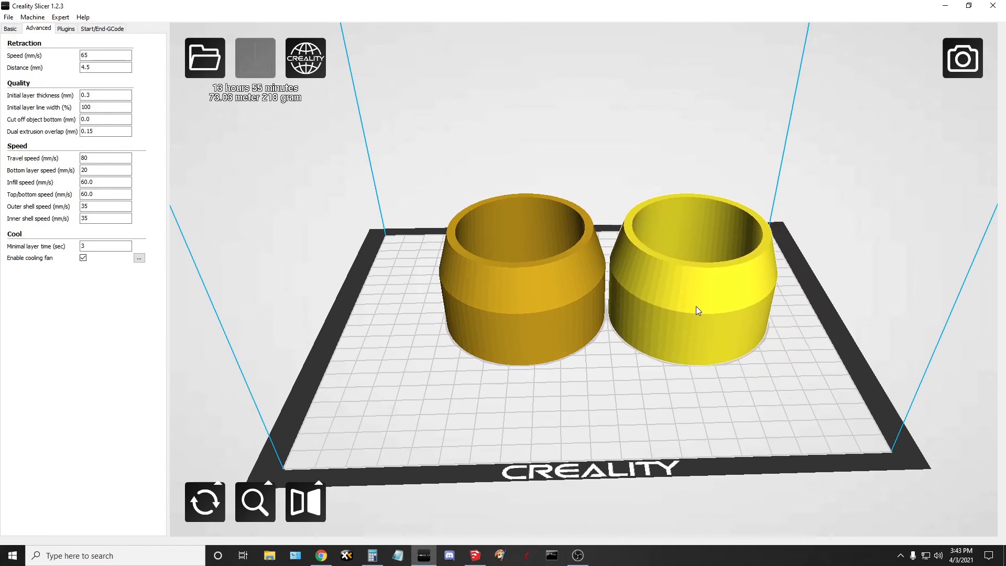
pyautogui.click(646, 377)
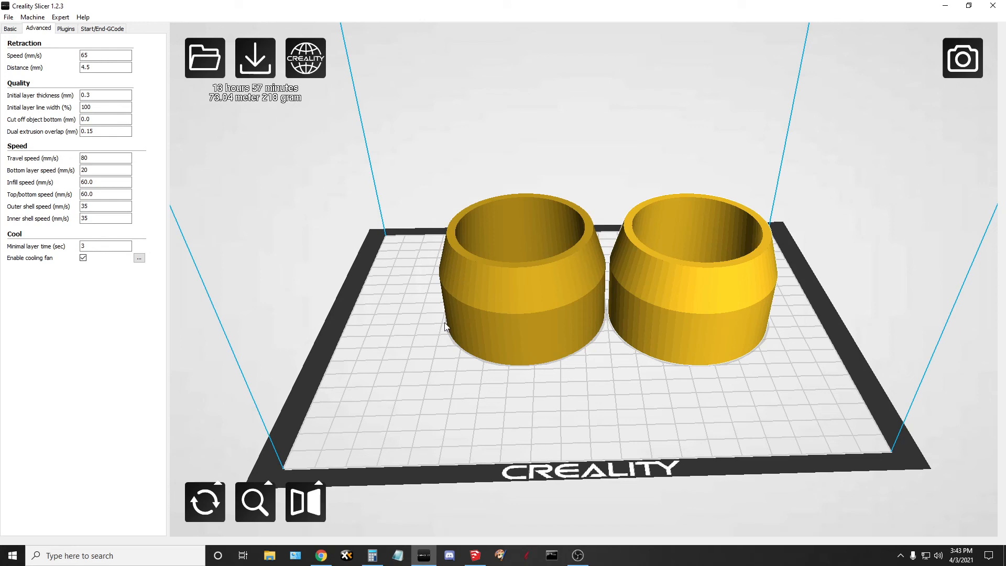
# Shift both adapters sideways and slightly forward to centre the pair on the build plate, and check their spacing from above and the front
pyautogui.click(503, 329)
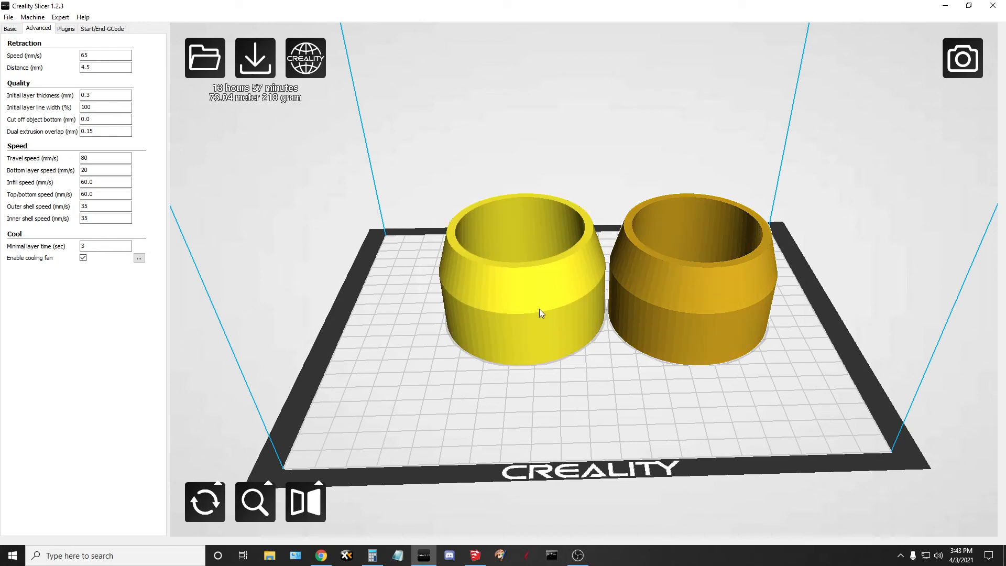
pyautogui.moveTo(545, 306); pyautogui.dragTo(487, 317)
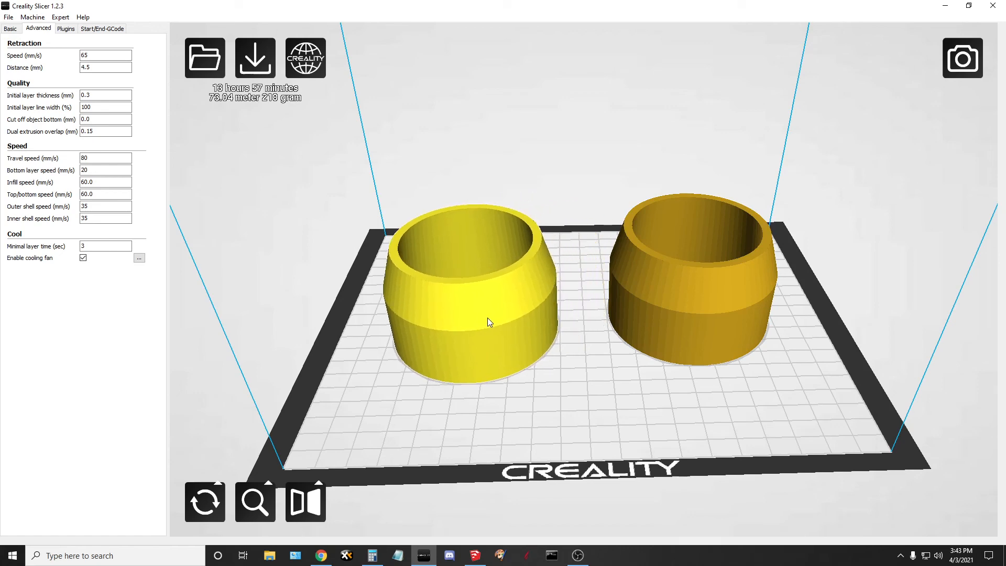
pyautogui.moveTo(688, 293); pyautogui.dragTo(652, 308)
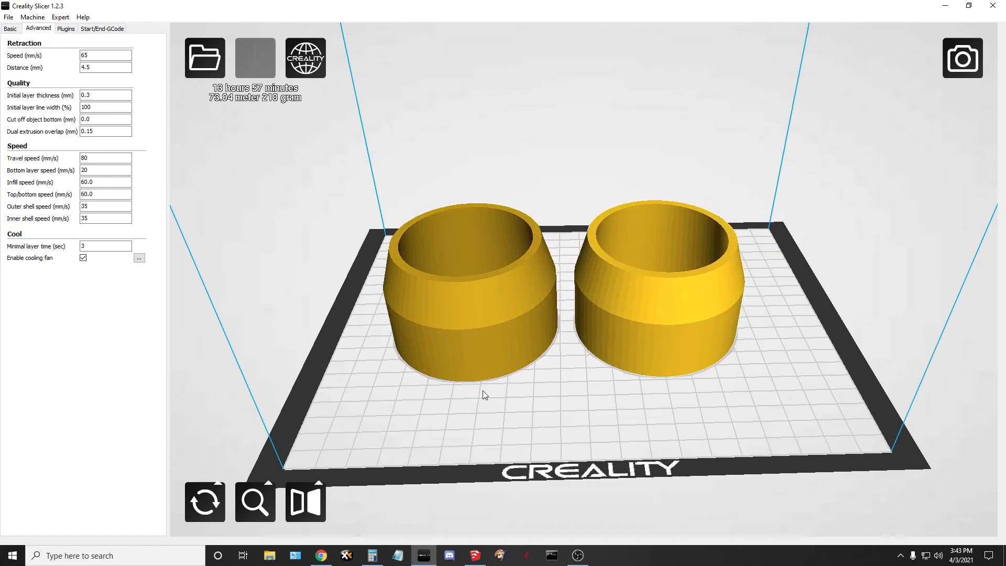
pyautogui.scroll(-1, 464, 402)
pyautogui.moveTo(513, 387)
pyautogui.mouseDown(button='right')
pyautogui.moveTo(575, 386)
pyautogui.moveTo(547, 363)
pyautogui.moveTo(494, 398)
pyautogui.moveTo(526, 400)
pyautogui.moveTo(513, 401)
pyautogui.mouseUp(button='right')
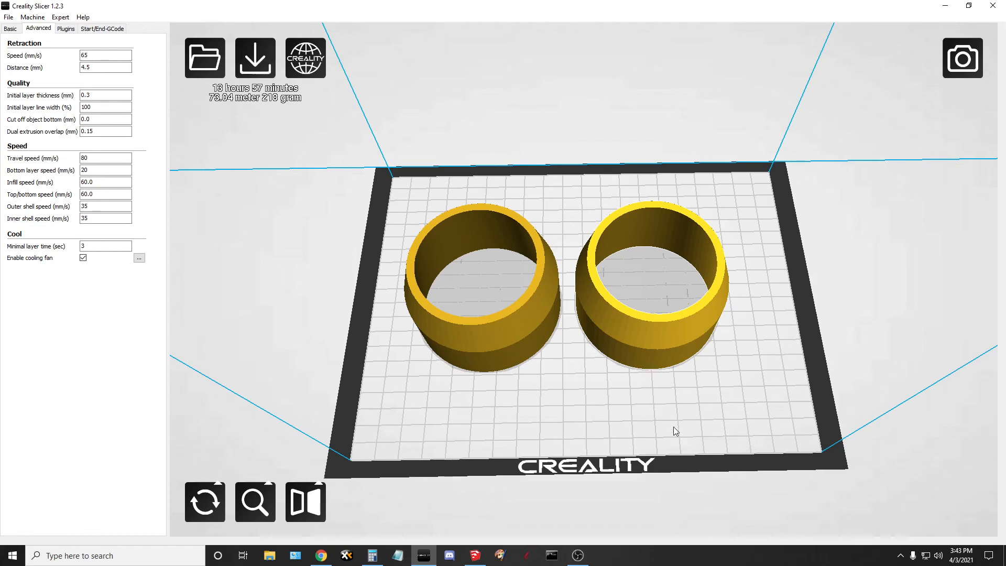
pyautogui.moveTo(656, 423); pyautogui.dragTo(654, 389, button='right')
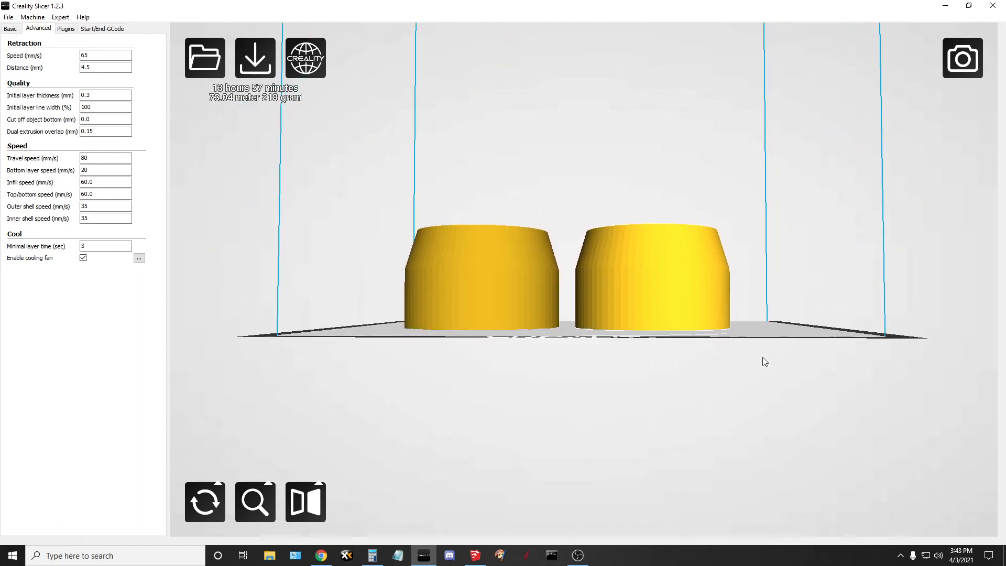
# Preview the toolpaths of both adapters in the Layers view mode and return to the Normal view
pyautogui.click(959, 60)
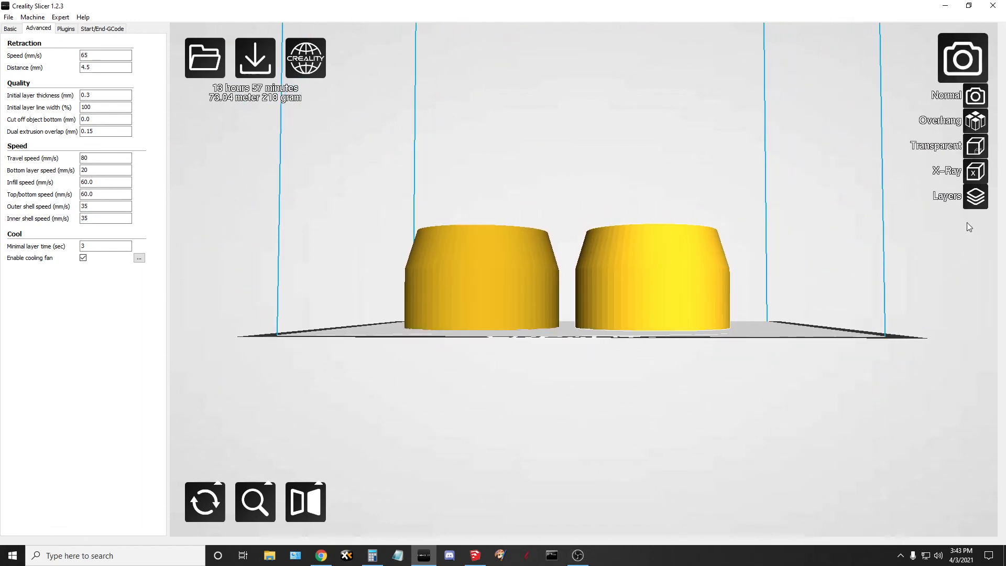
pyautogui.click(976, 201)
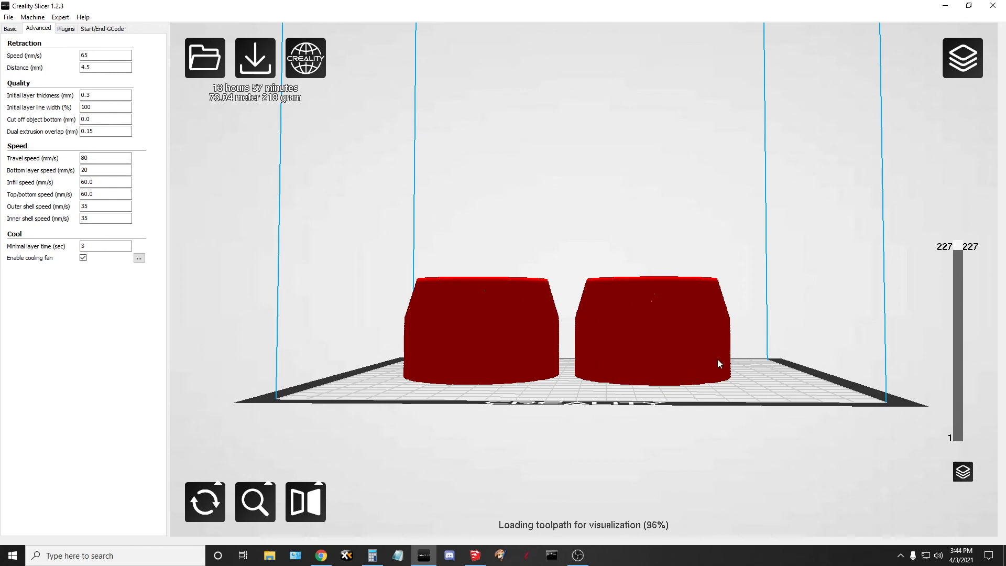
pyautogui.moveTo(786, 341); pyautogui.dragTo(756, 284, button='right')
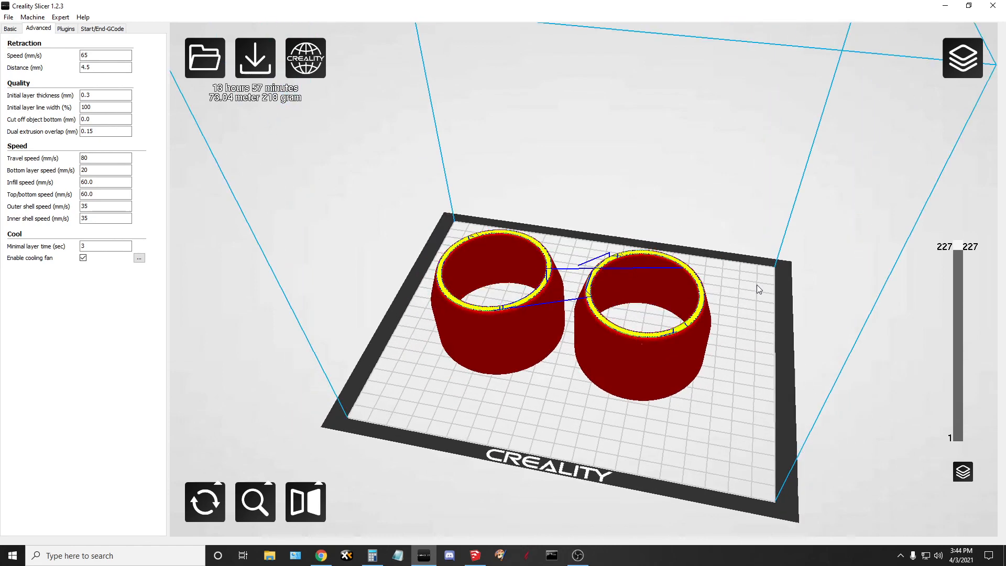
pyautogui.click(963, 59)
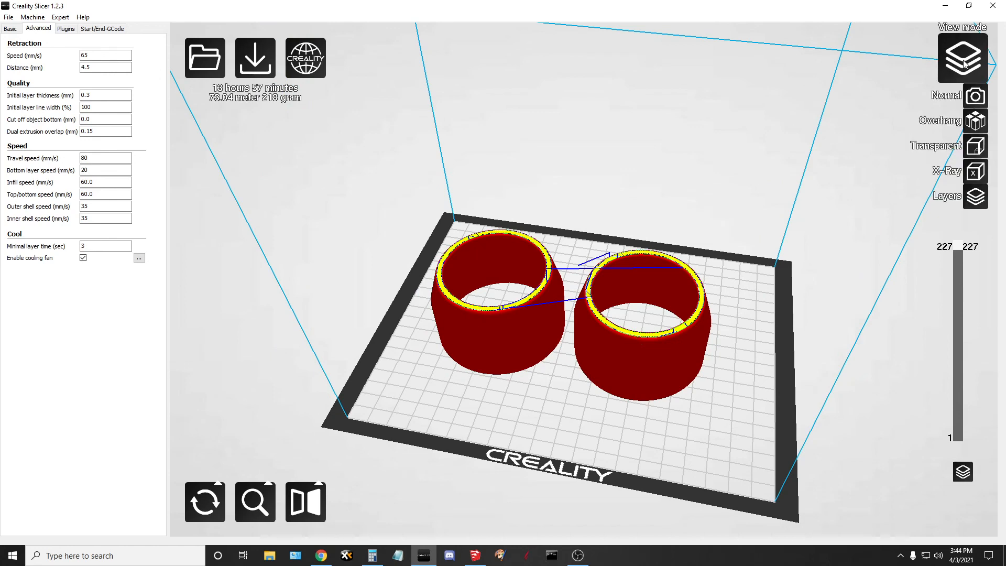
pyautogui.click(976, 97)
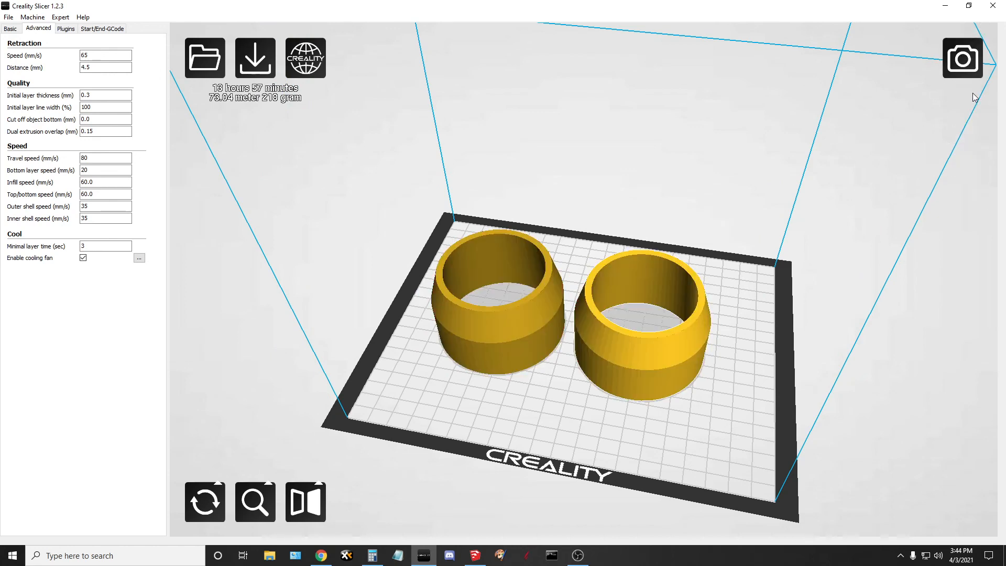
# Delete one of the two adapters and move the remaining one near the middle of the build plate
pyautogui.rightClick(612, 354)
pyautogui.click(632, 371)
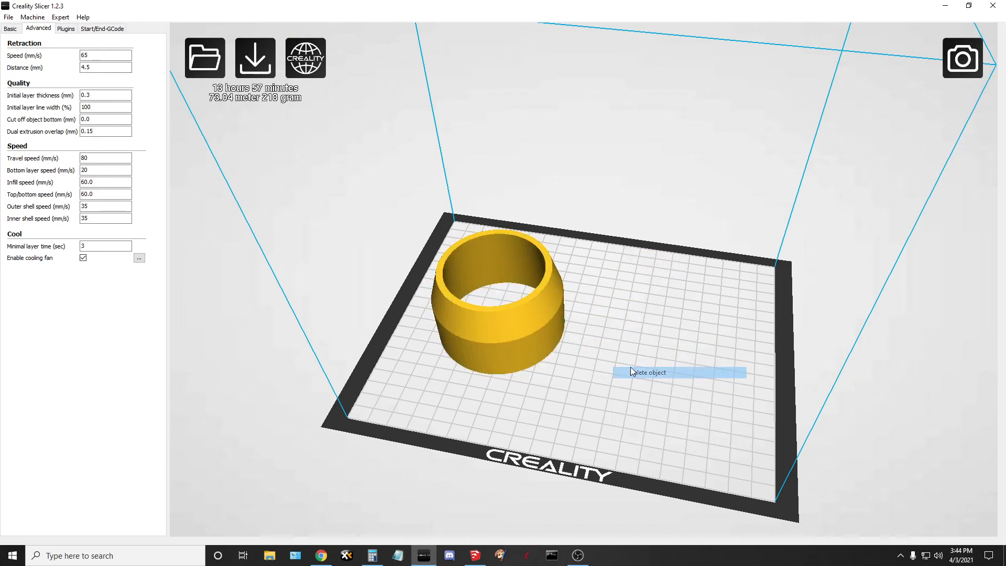
pyautogui.moveTo(504, 323); pyautogui.dragTo(590, 332)
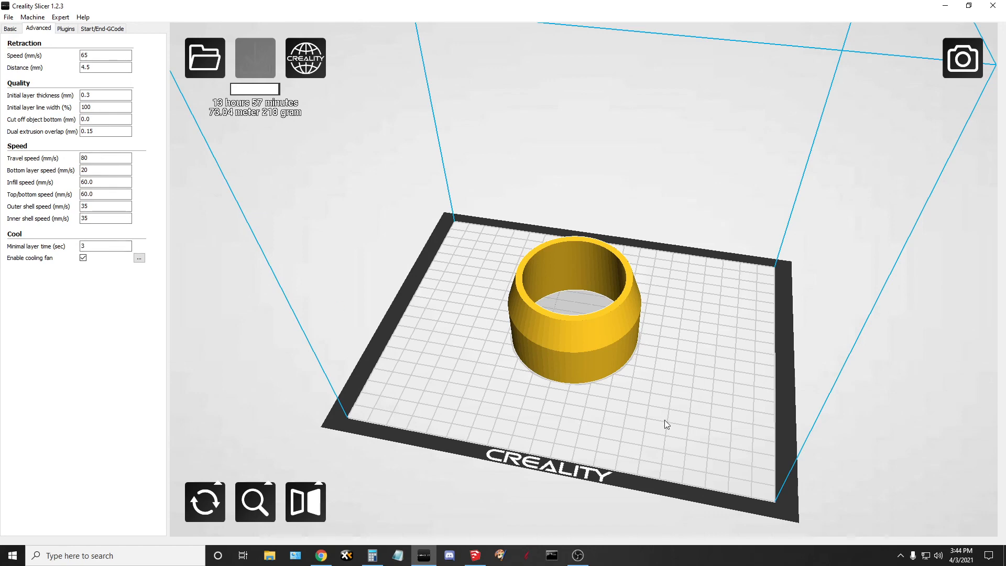
pyautogui.moveTo(639, 423); pyautogui.dragTo(662, 419, button='right')
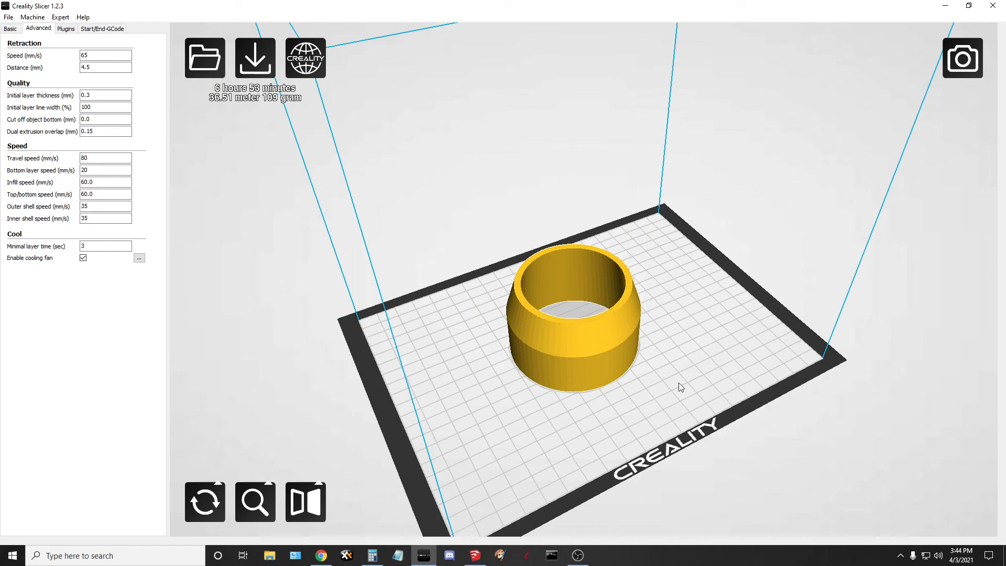
# Compare the cnc_4_3 model in SketchUp with the adapter in Creality Slicer, ending in SketchUp
pyautogui.click(476, 557)
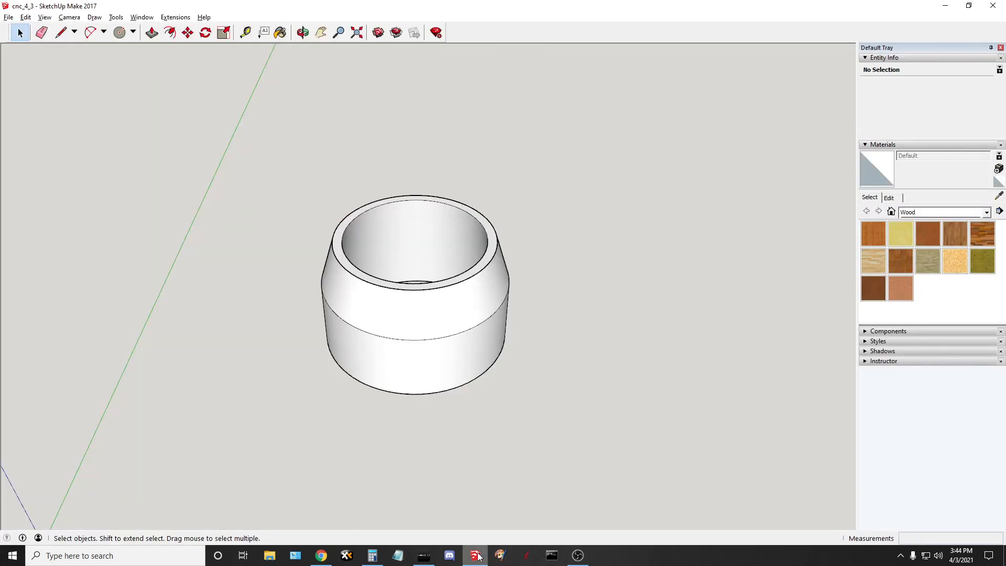
pyautogui.click(423, 556)
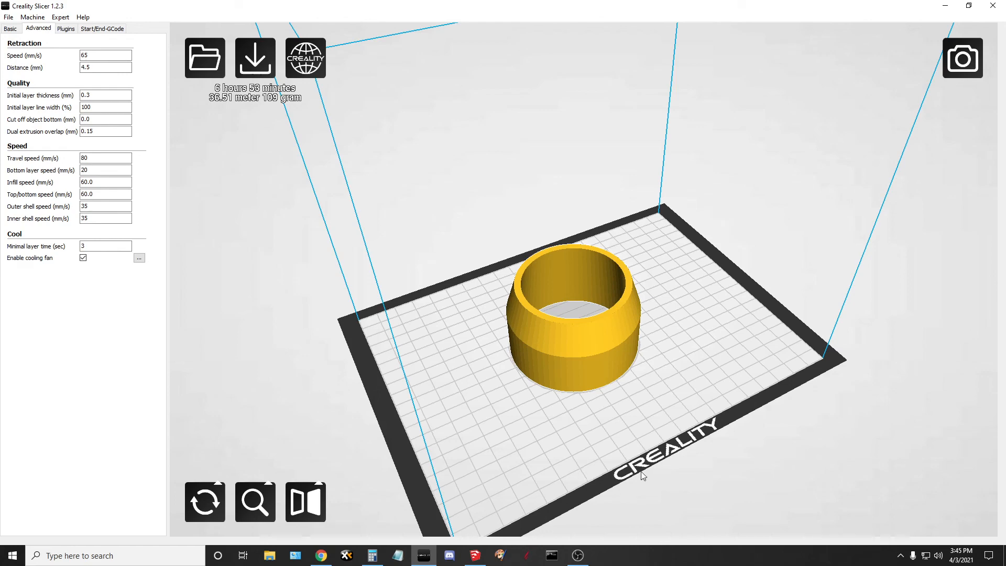
pyautogui.moveTo(734, 457); pyautogui.dragTo(737, 494, button='right')
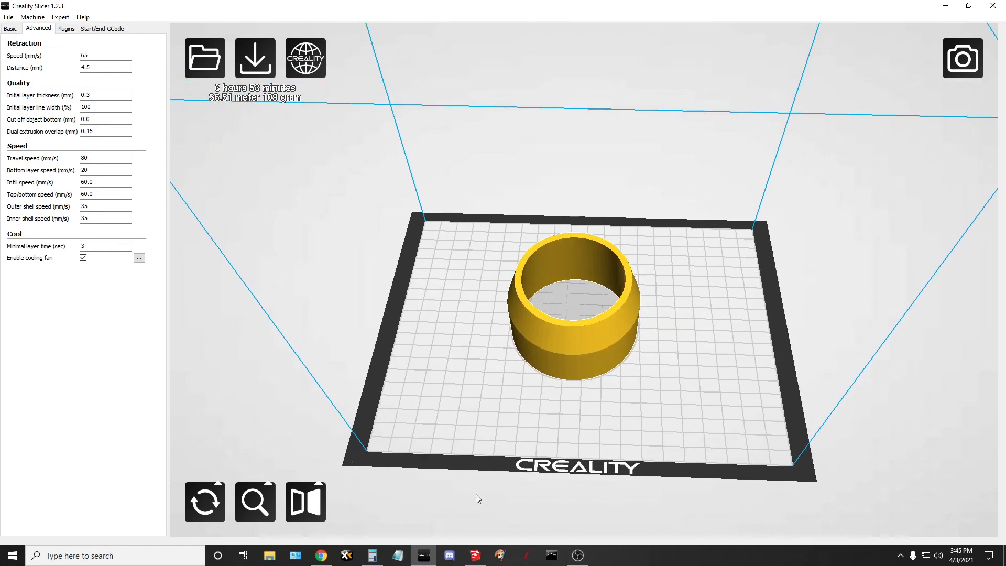
pyautogui.moveTo(478, 557)
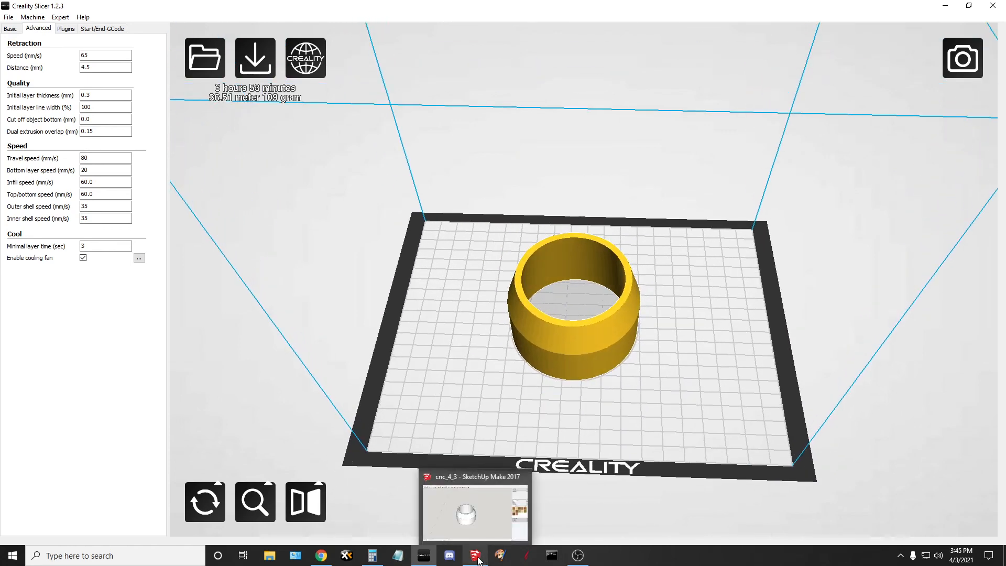
pyautogui.click(478, 558)
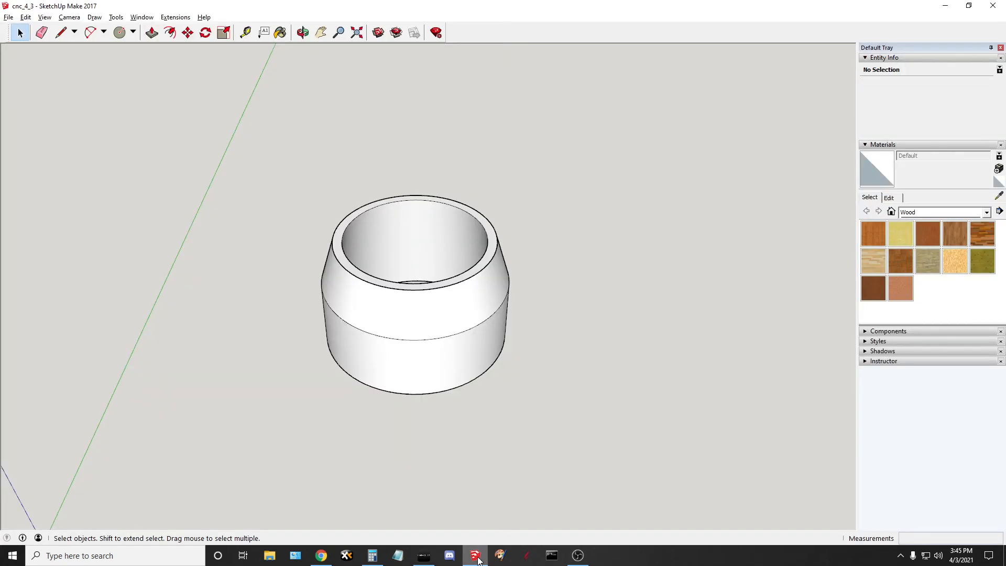